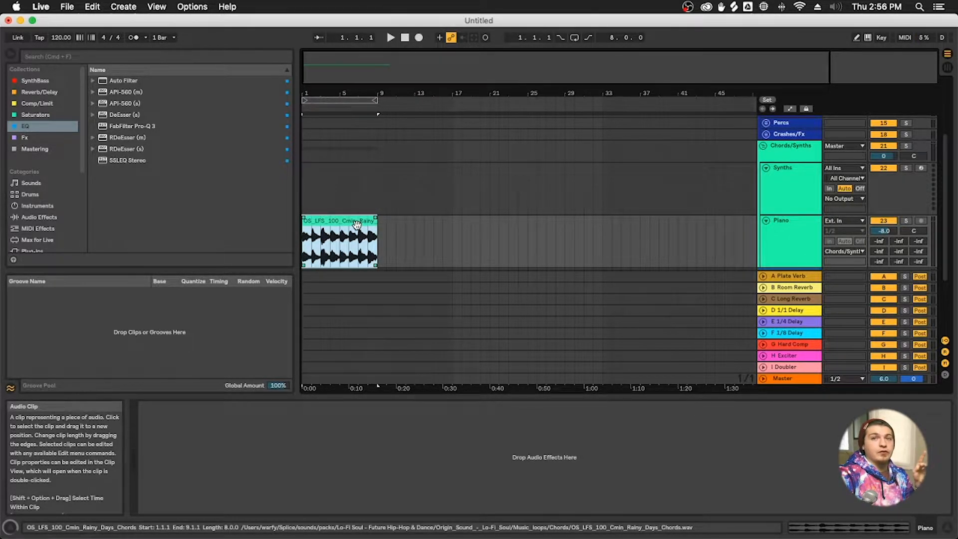
right_click(357, 226)
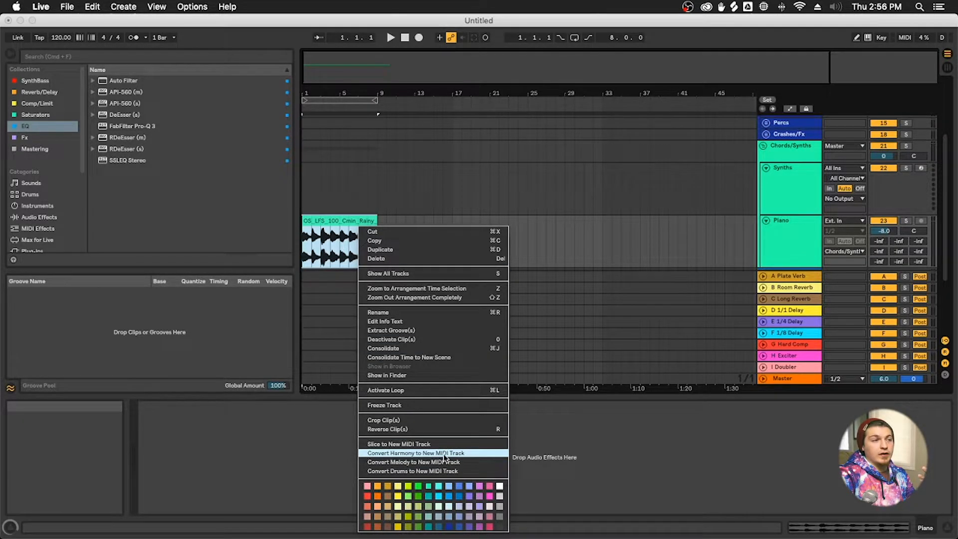
left_click(345, 233)
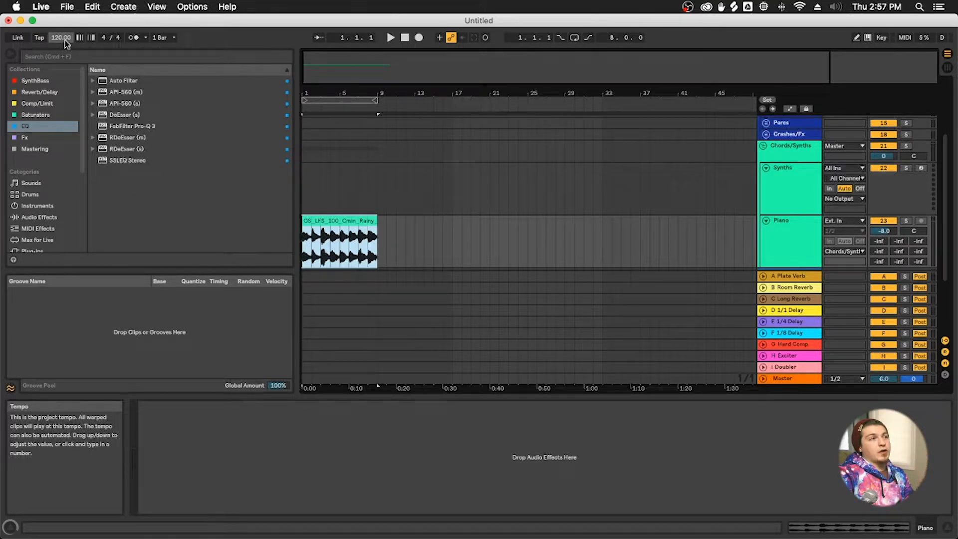
left_click(363, 264)
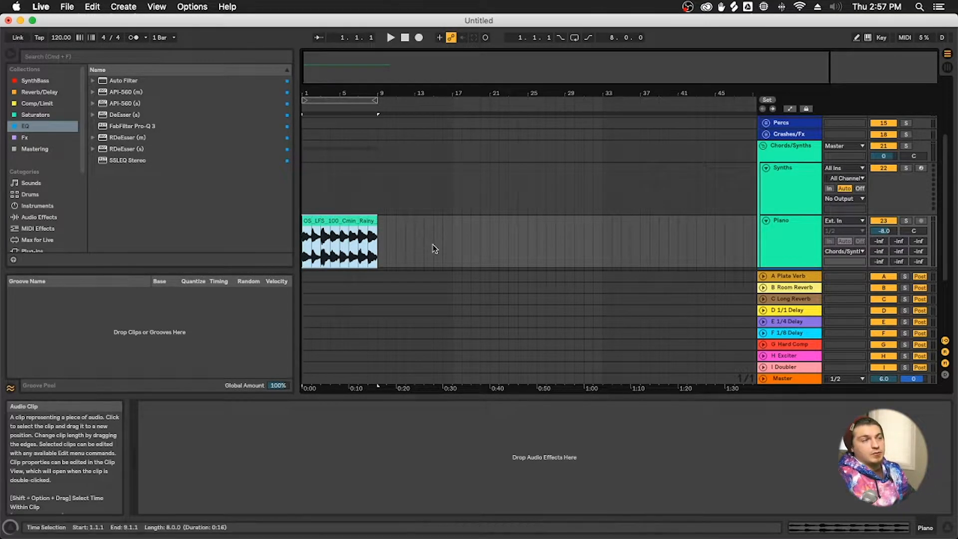
key("0")
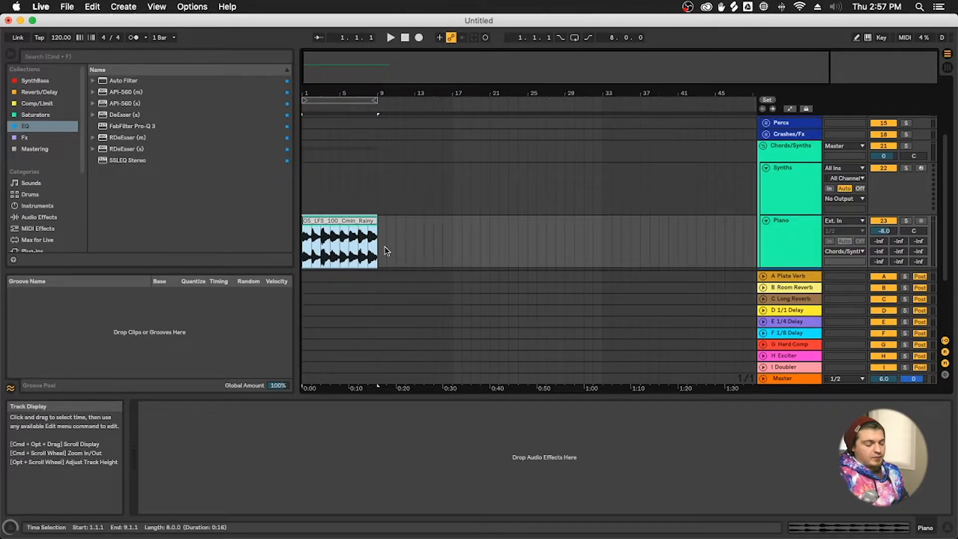
key("super+r")
type("120")
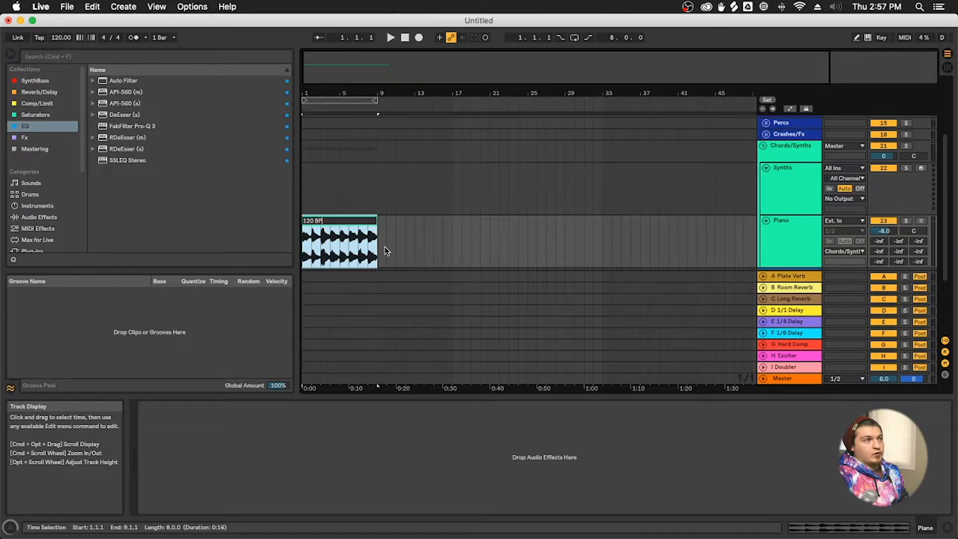
key("Escape")
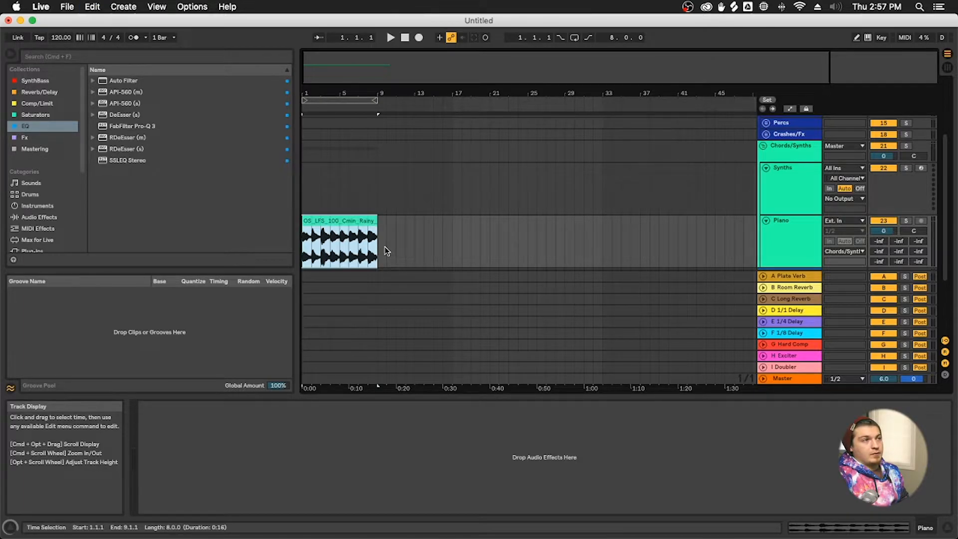
Rename the audio clip on the Piano track as "120 BPM Cm"
key("super+r")
type("120 BOPM Cm")
key("Return")
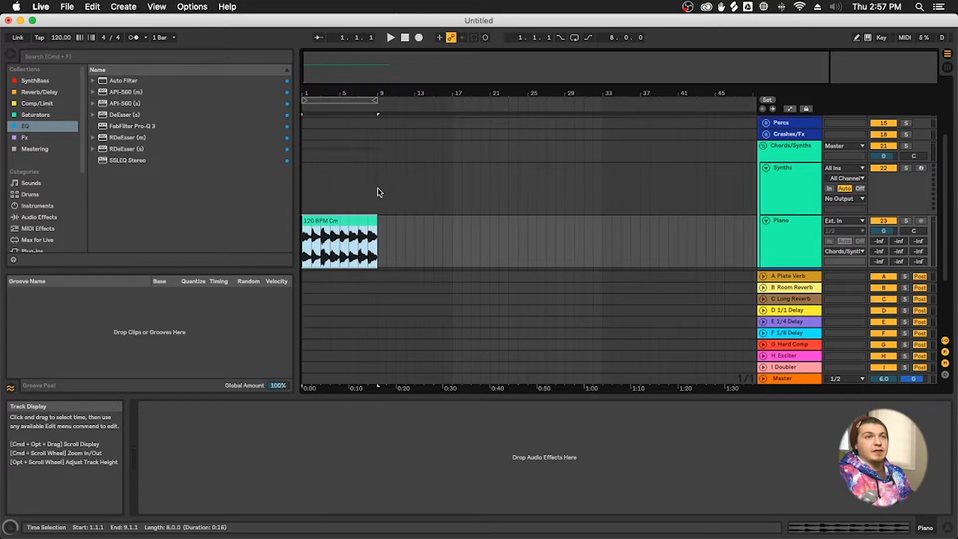
Try time selections of four and eight bars on the Synths track above the piano clip
left_click(337, 222)
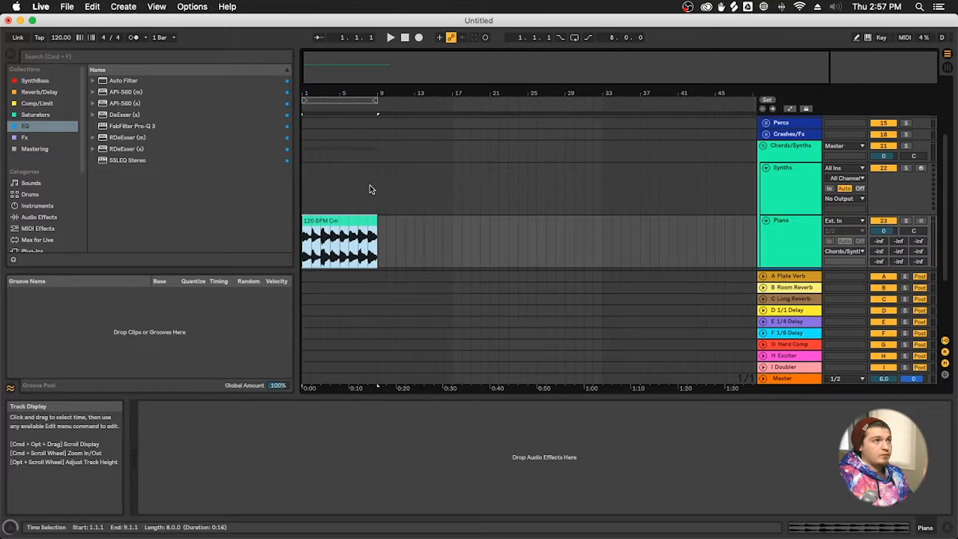
left_click_drag(337, 203, 295, 203)
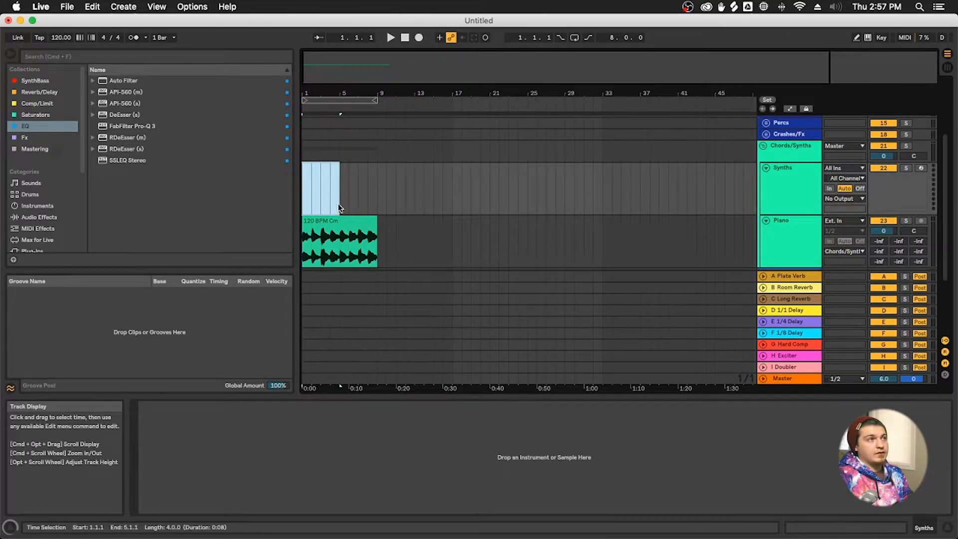
left_click(374, 200)
left_click(360, 222)
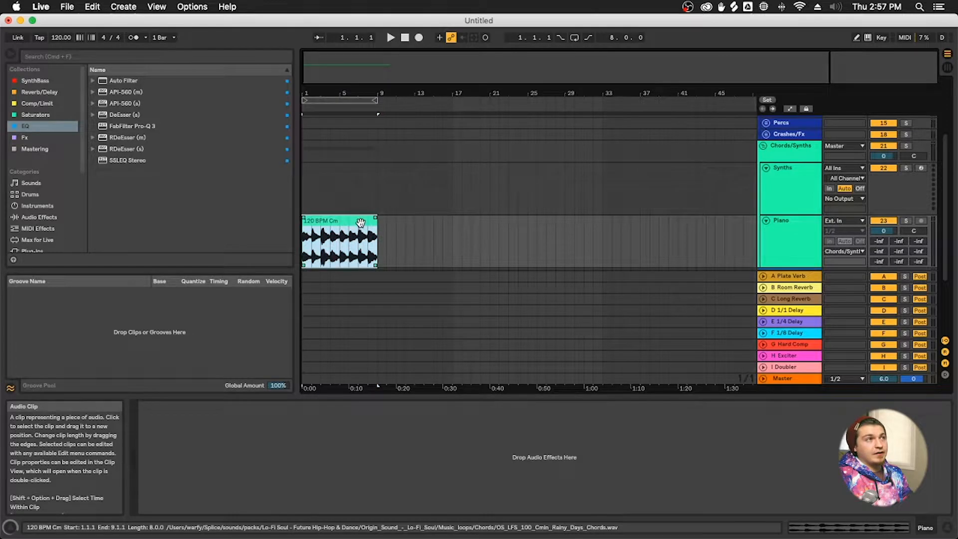
left_click_drag(376, 206, 284, 205)
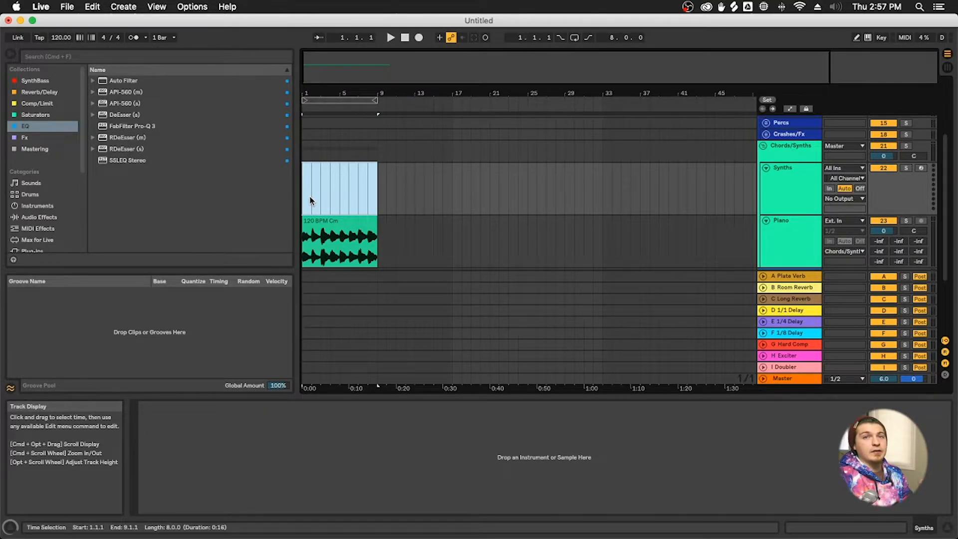
Turn on the arrangement loop over the eight bars of the piano clip
left_click(335, 221)
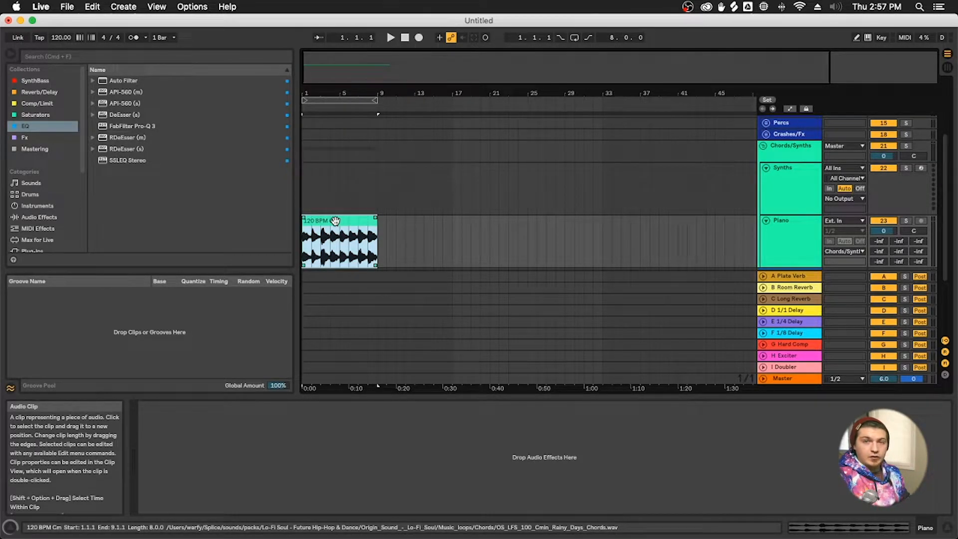
key("super+l")
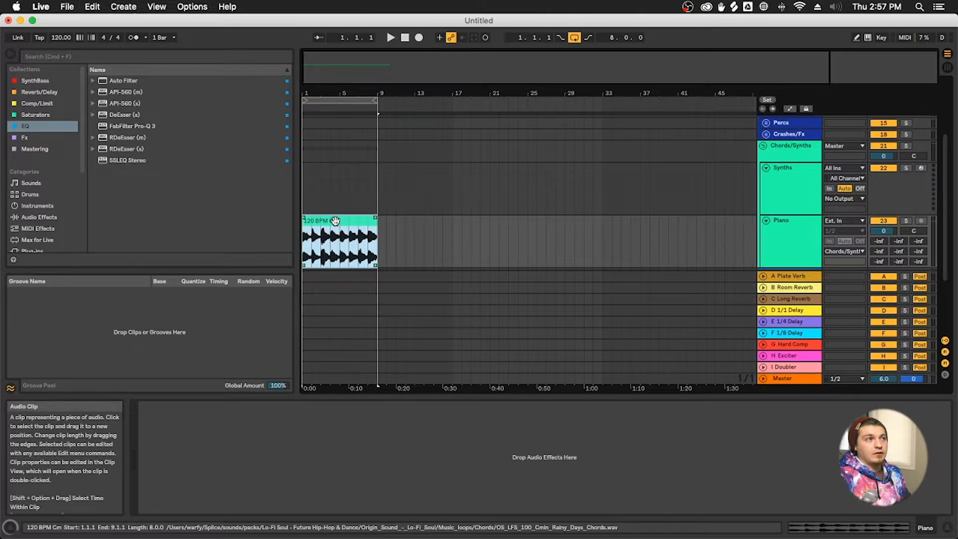
left_click(575, 38)
left_click(575, 39)
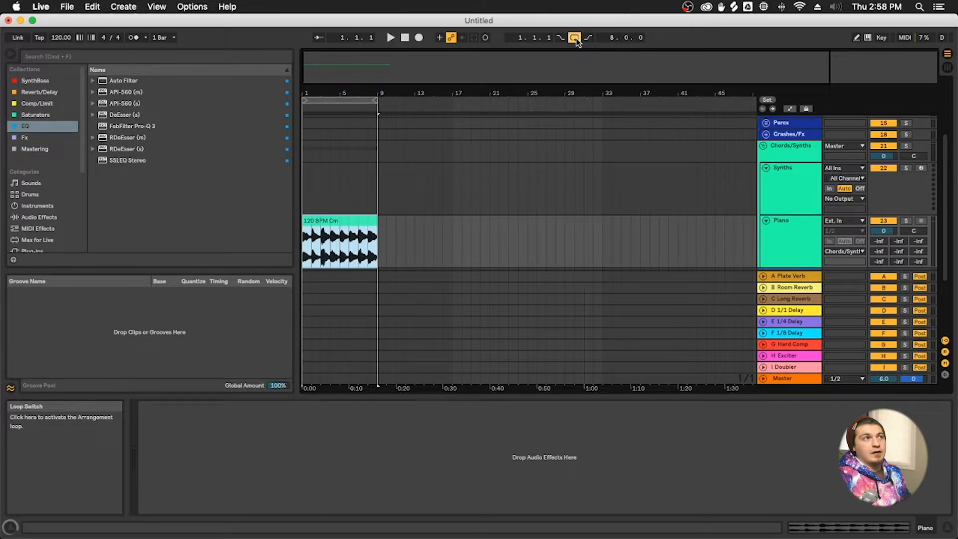
Loop the first 16 bars of the arrangement, from bar 1 to bar 17
left_click_drag(451, 253, 289, 245)
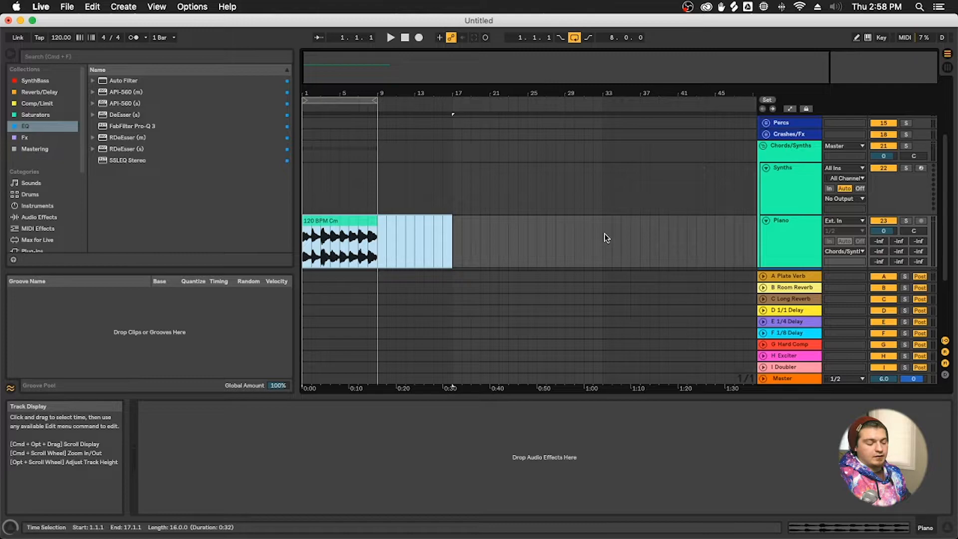
key("super+l")
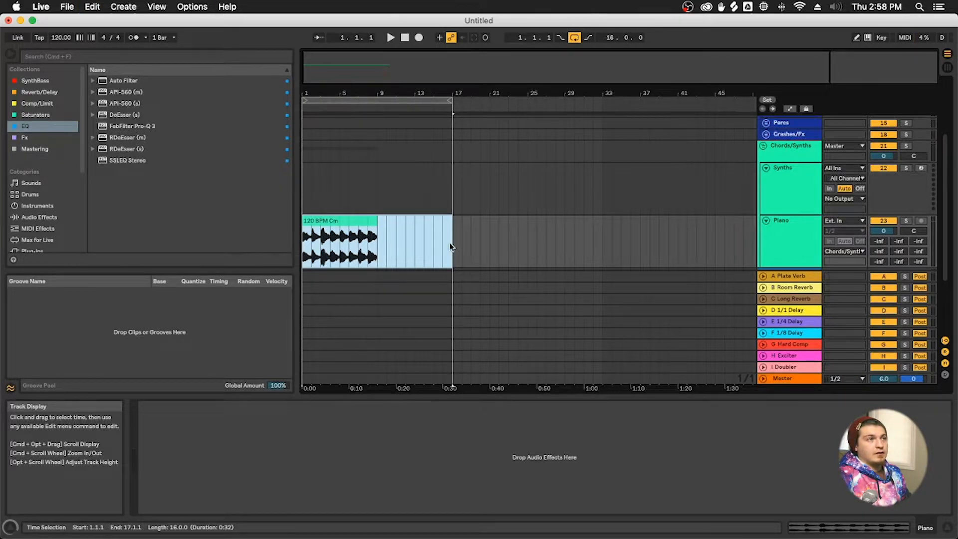
left_click(462, 244)
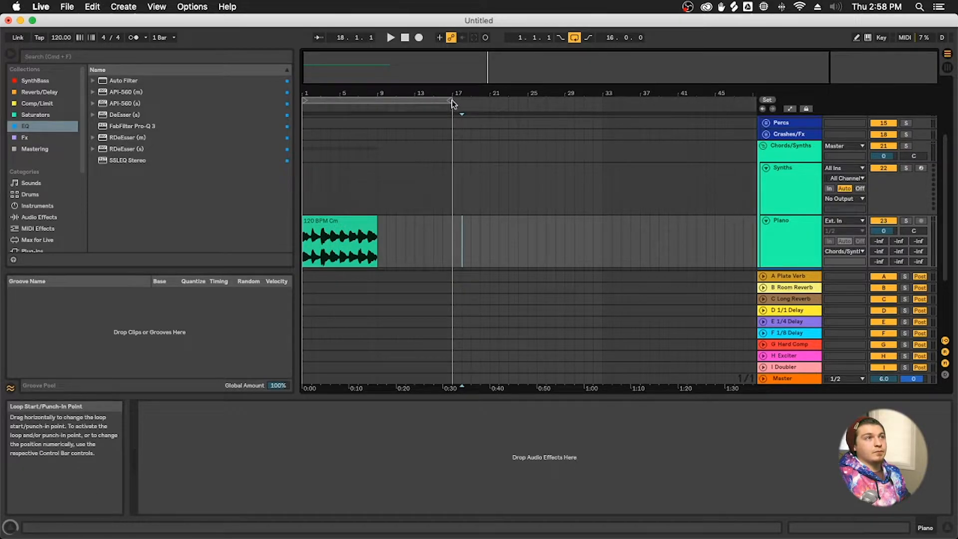
Duplicate the piano clip directly after itself and delete the duplicate
left_click(329, 237)
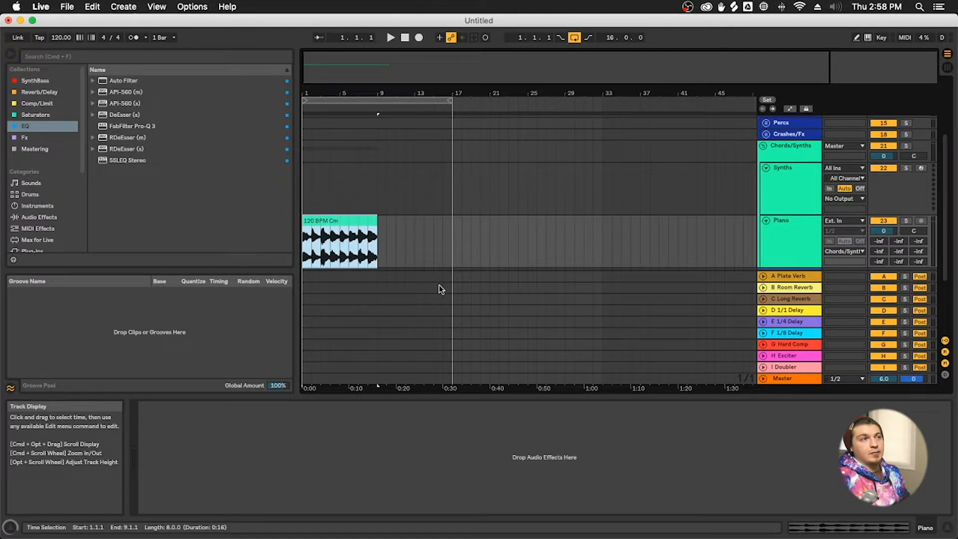
key("super+d")
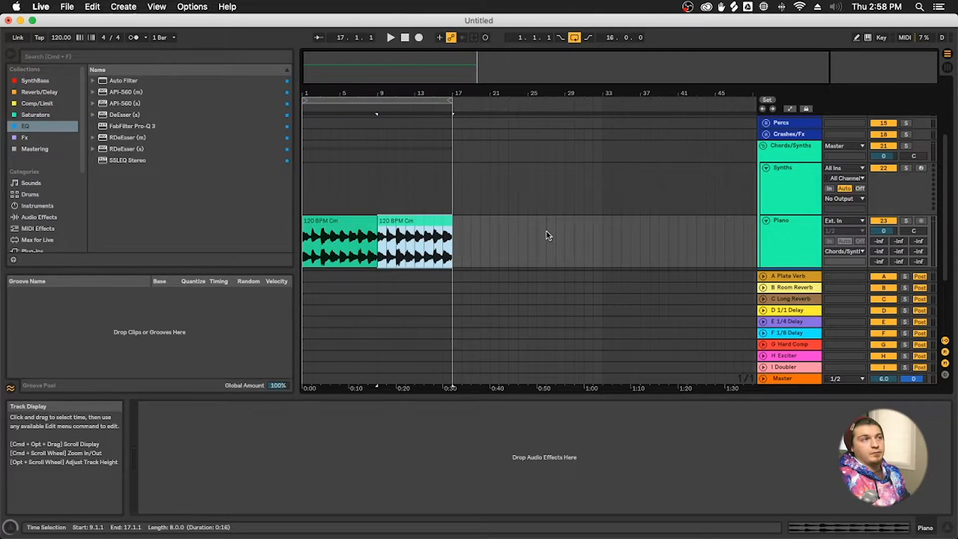
key("Delete")
Place a copy of the piano clip at bar 9 on the same track and delete that copy
left_click_drag(344, 225, 403, 229)
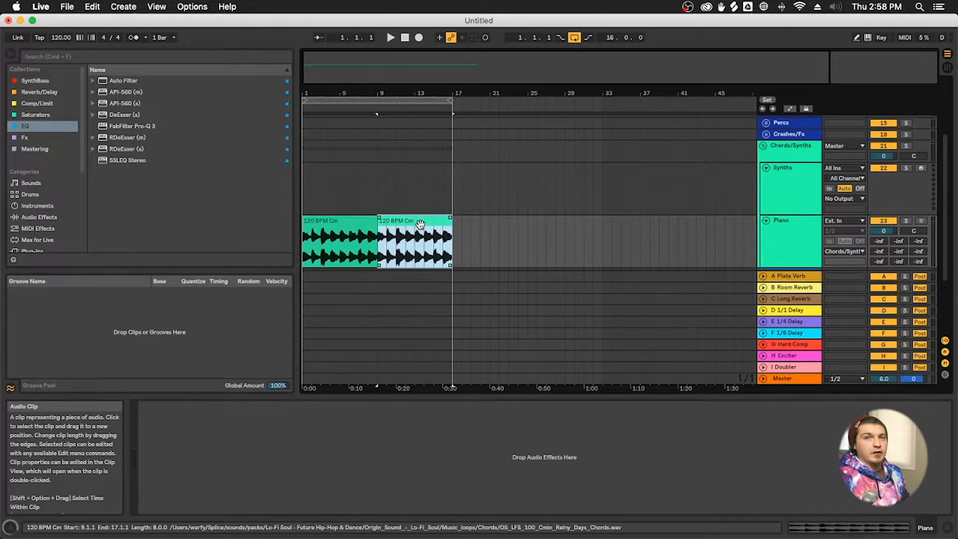
mouse_move(413, 222)
left_mouse_down()
mouse_move(322, 222)
mouse_move(440, 229)
mouse_move(344, 232)
mouse_move(420, 233)
mouse_move(413, 228)
left_mouse_up()
key("Delete")
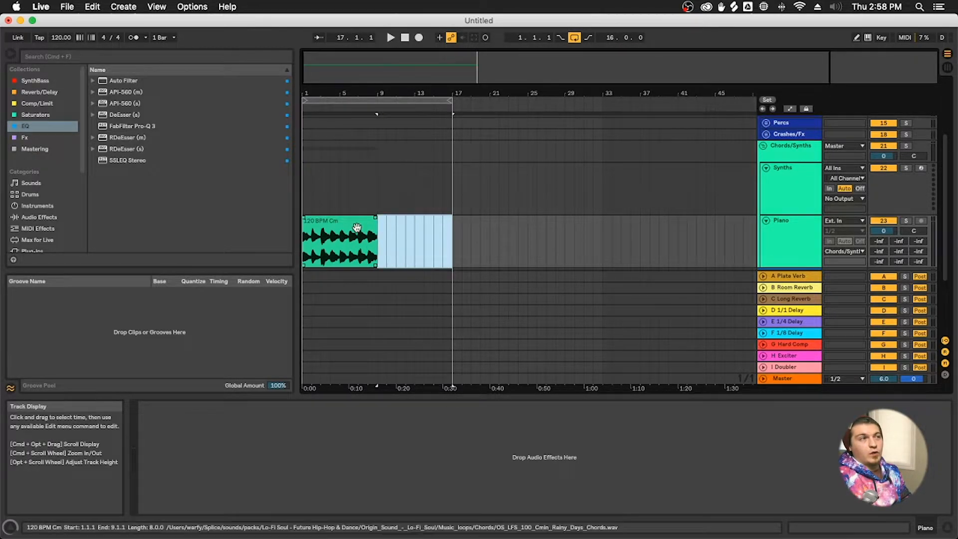
Shorten the arrangement loop to eight bars so it ends with the piano clip, and select the clip
left_click_drag(451, 100, 377, 109)
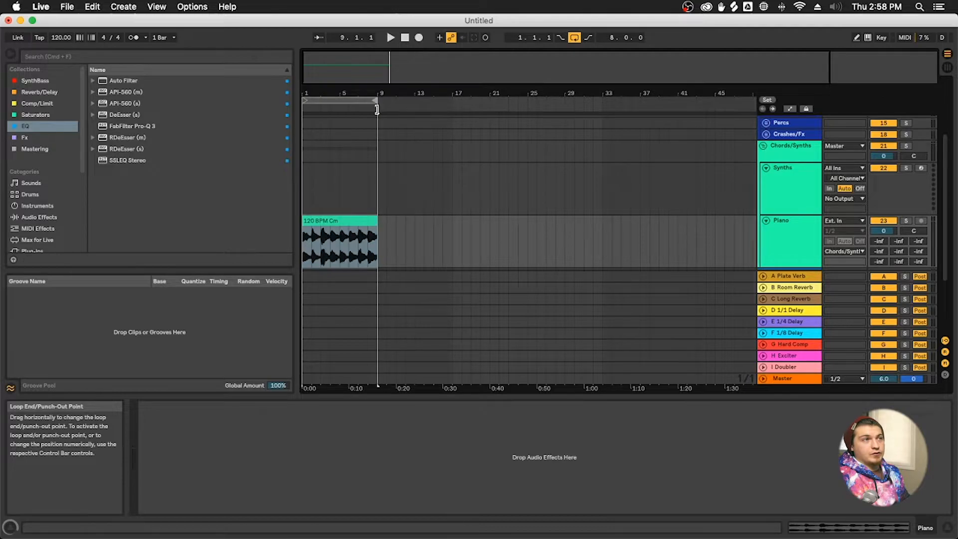
left_click(335, 221)
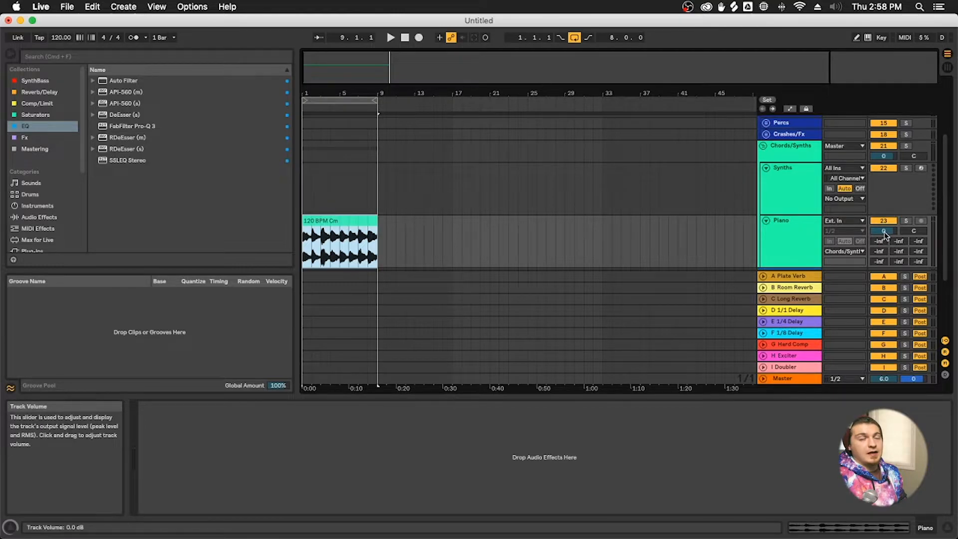
Lower the Piano track's volume to -10 dB
left_click_drag(884, 235, 885, 238)
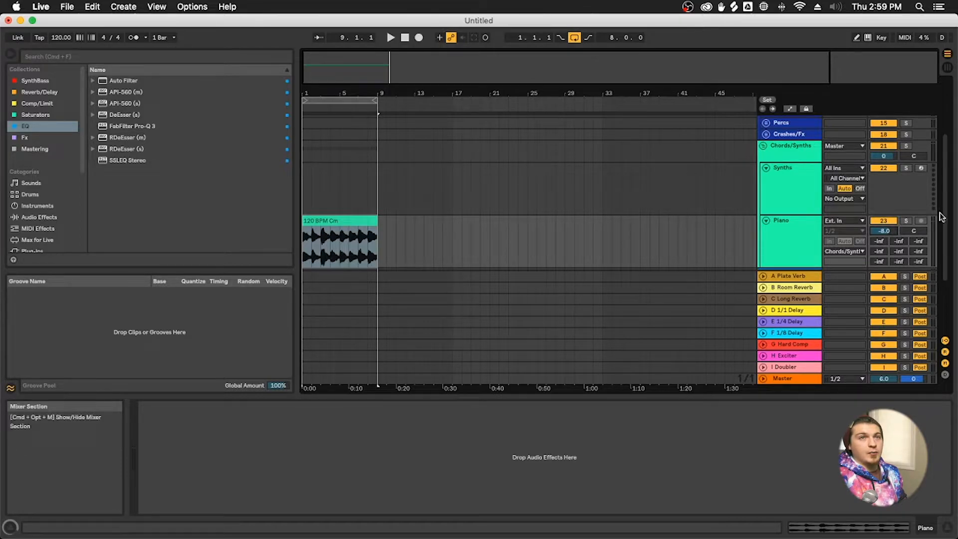
key("Delete")
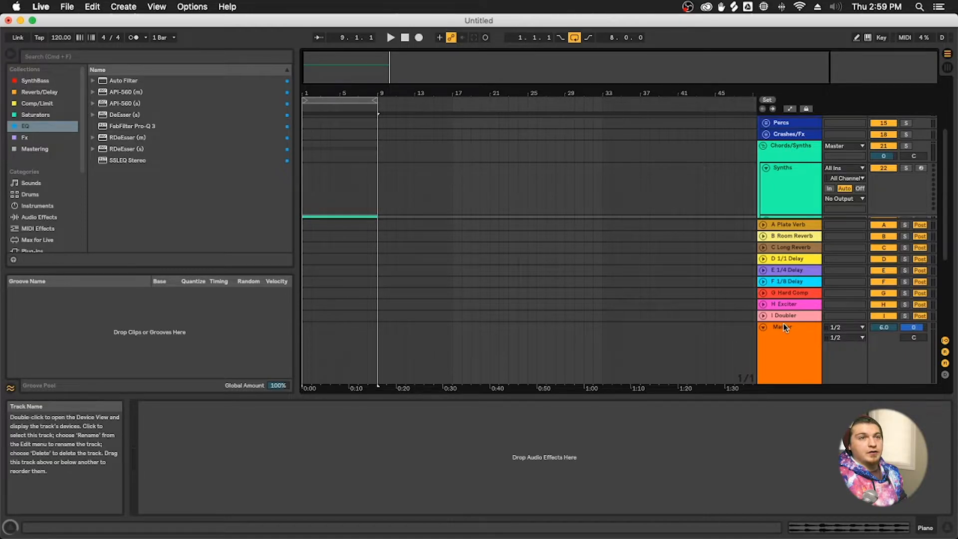
key("super+z")
left_click_drag(883, 231, 884, 238)
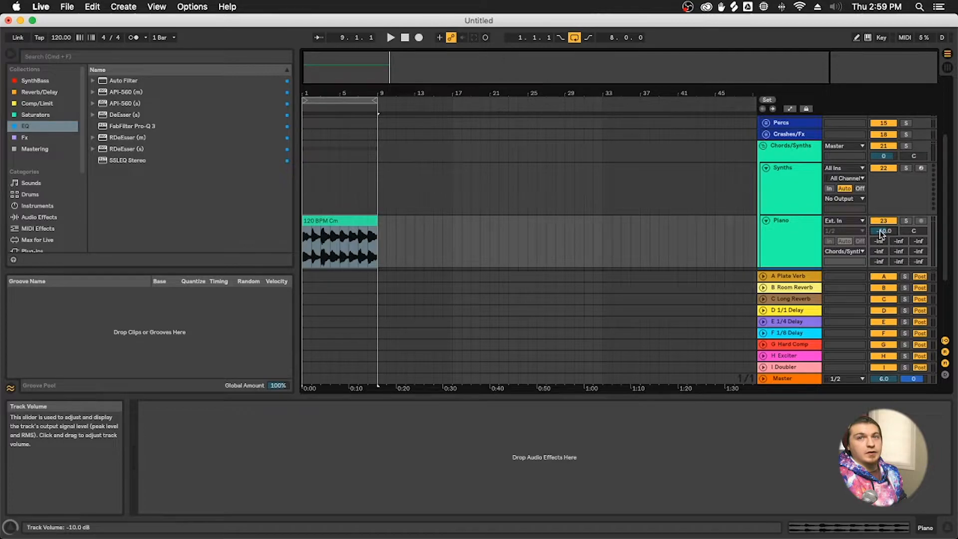
Open the piano clip's sample properties and choose Complex as its warp mode
left_click(339, 245)
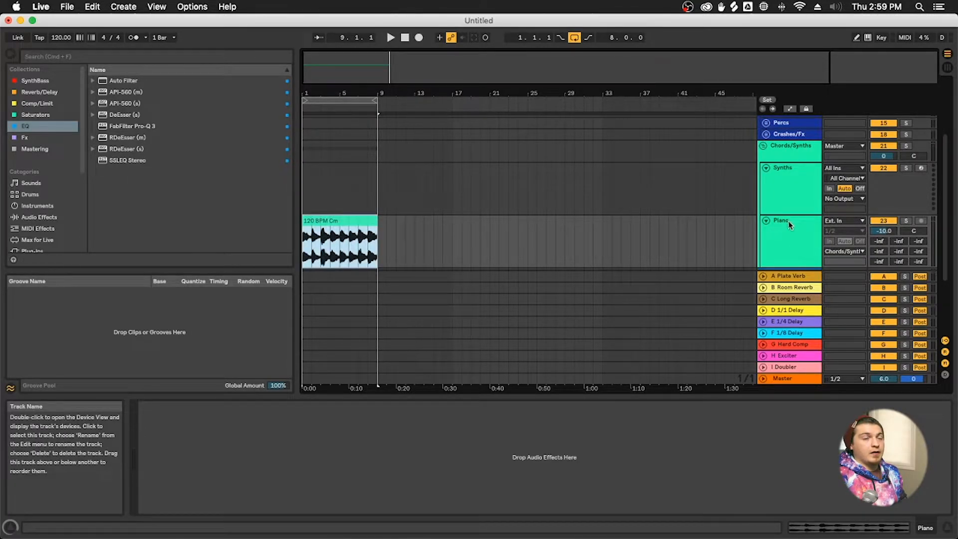
left_click(876, 526)
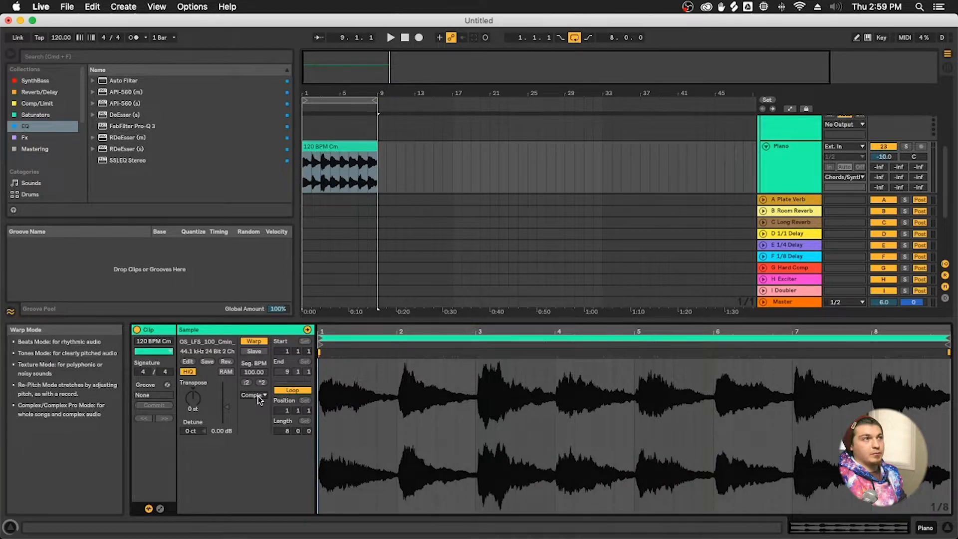
left_click(320, 165)
left_click(319, 165)
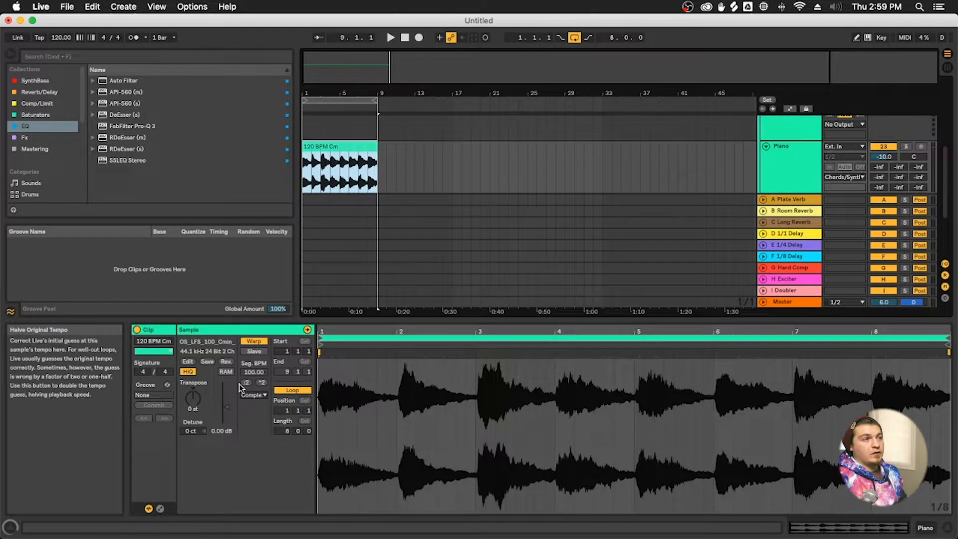
left_click(259, 398)
left_click(258, 439)
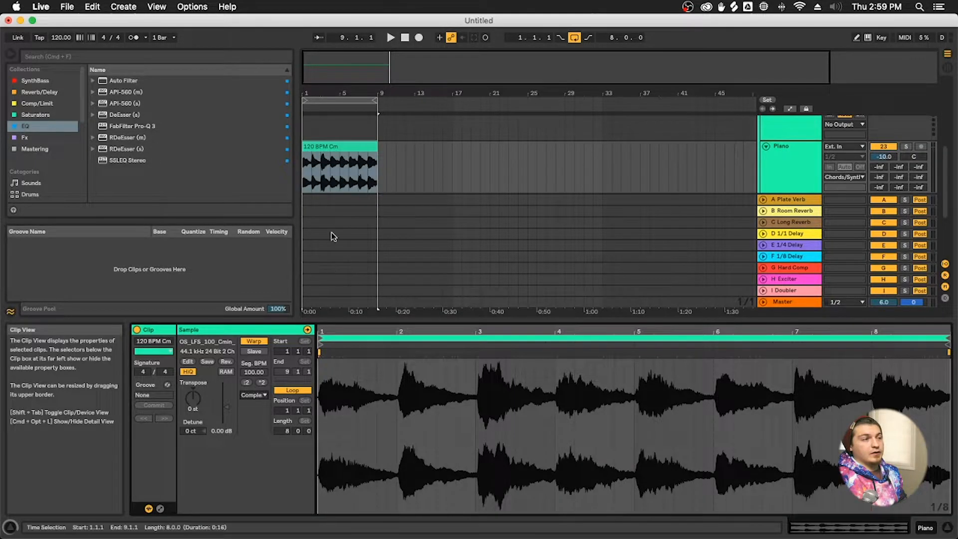
Play the piano loop and compare the Beats warp mode with Complex, leaving the clip on Complex
left_click(337, 145)
key("space")
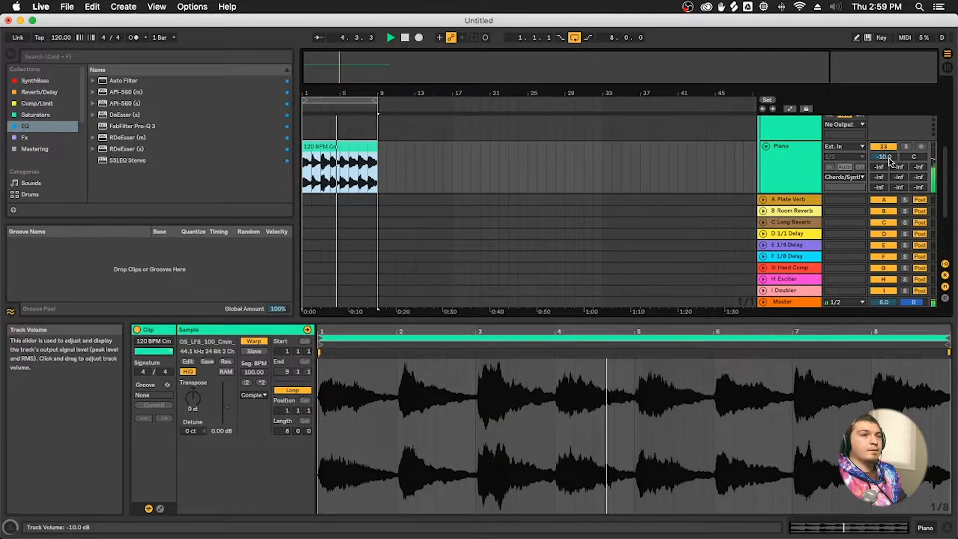
left_click(254, 394)
left_click(260, 403)
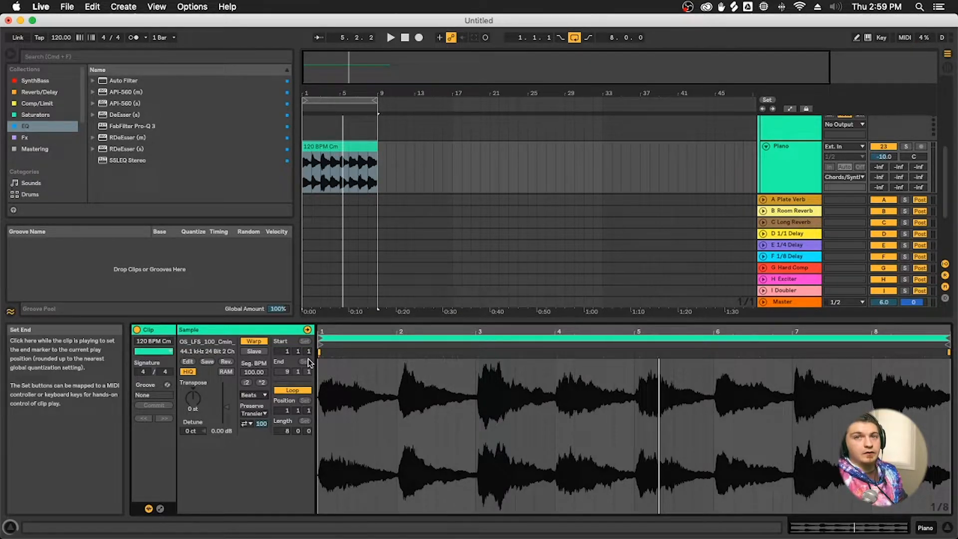
key("space")
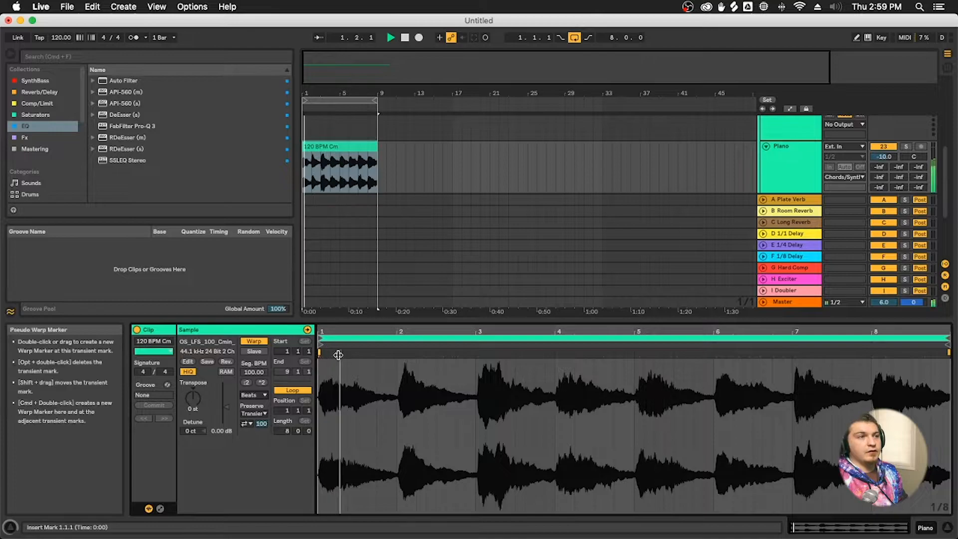
left_click(257, 395)
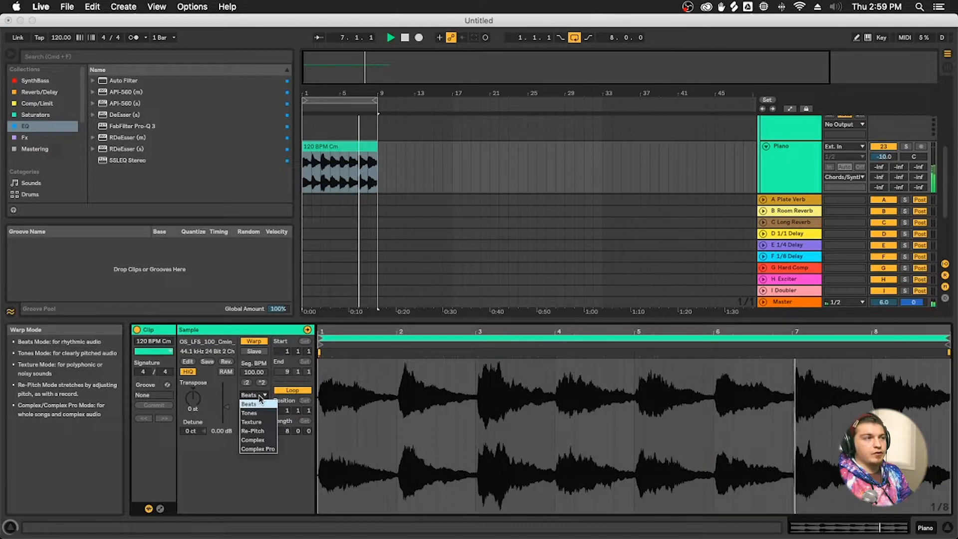
left_click(263, 440)
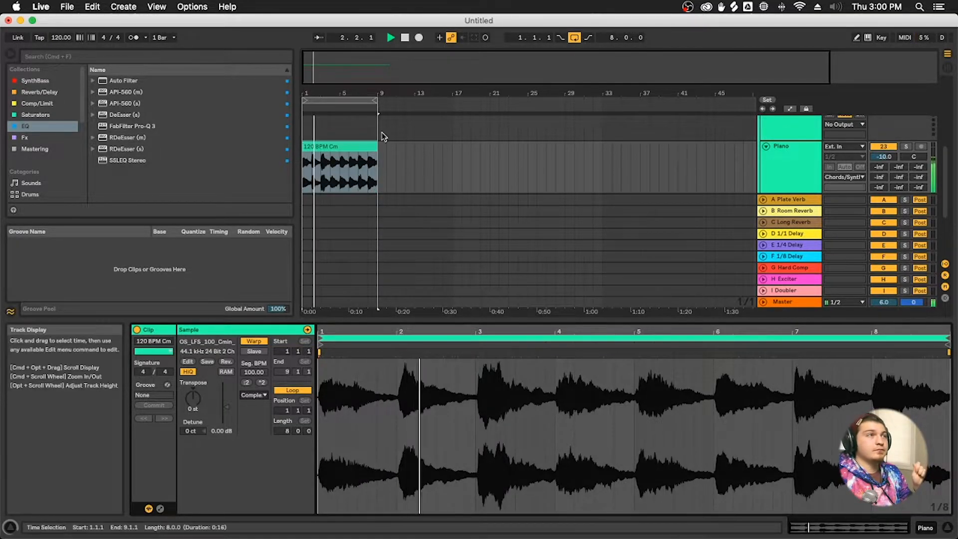
Lower the Piano track's volume to -11 dB, and reduce the height of the piano clip's detail view
left_click(370, 158)
scroll(371, 160, "up", 2)
scroll(377, 162, "down", 2)
left_click(787, 176)
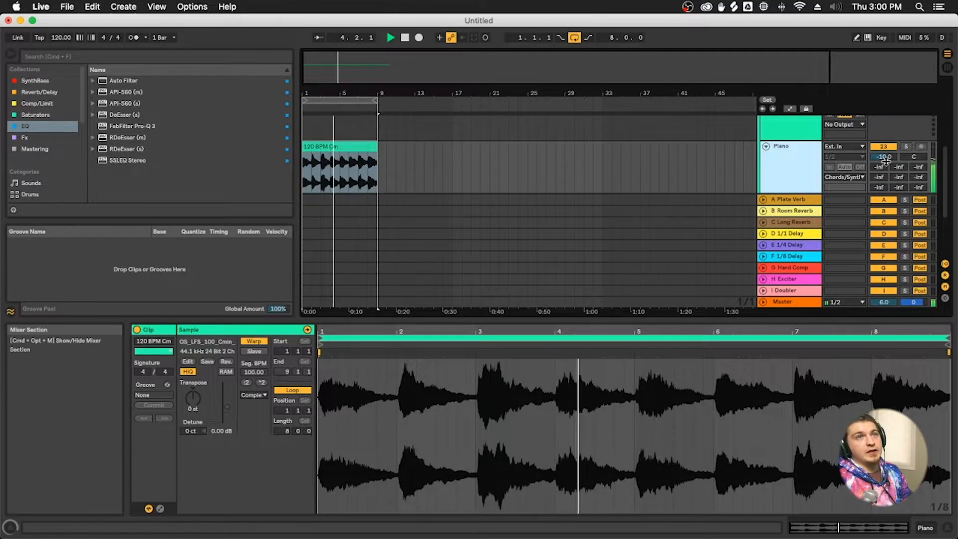
left_click_drag(884, 156, 884, 162)
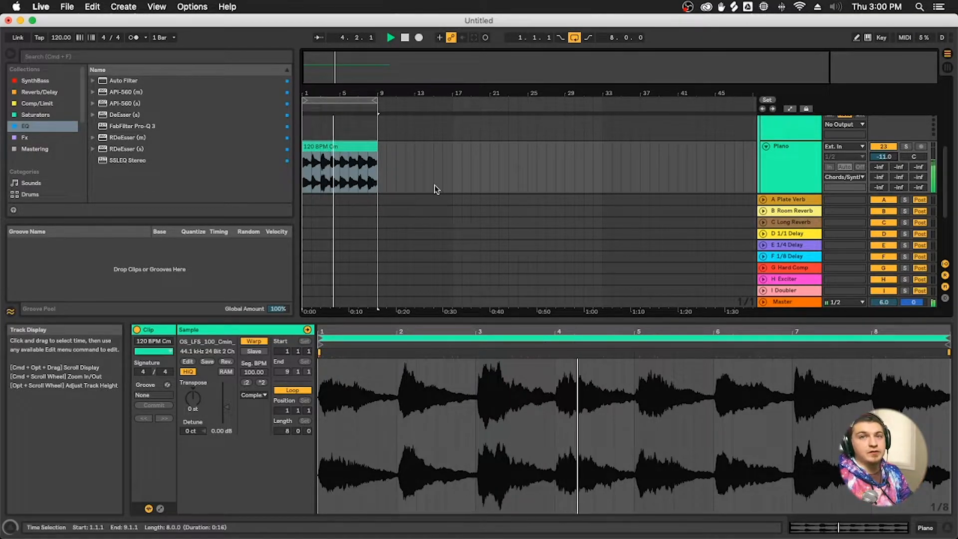
left_click(368, 145)
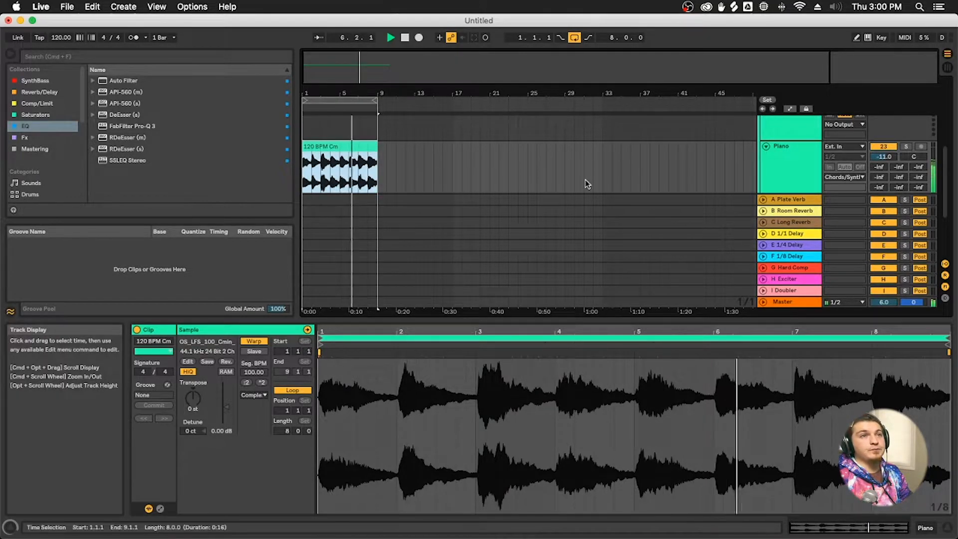
left_click_drag(684, 321, 698, 413)
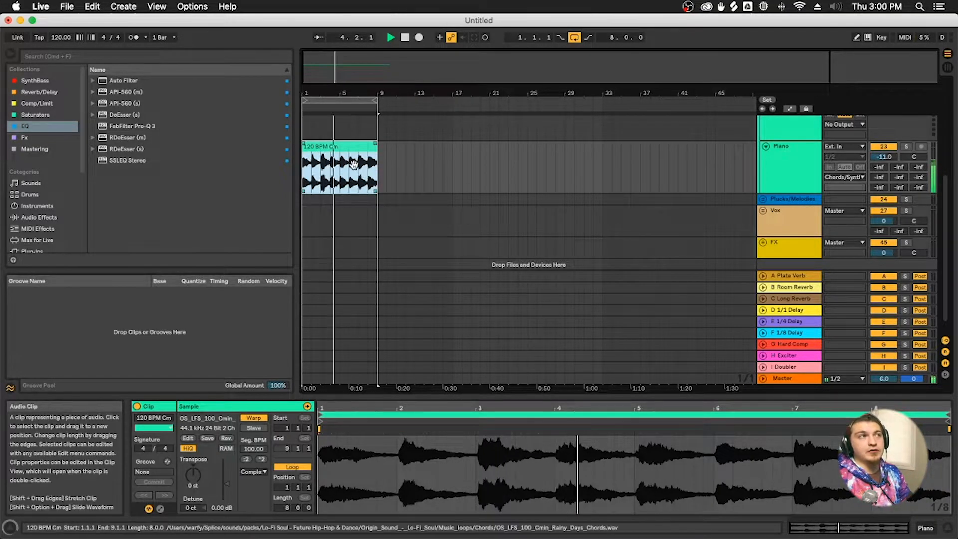
scroll(353, 165, "up", 3)
scroll(353, 165, "right", 1)
scroll(354, 165, "left", 1)
scroll(354, 165, "up", 3)
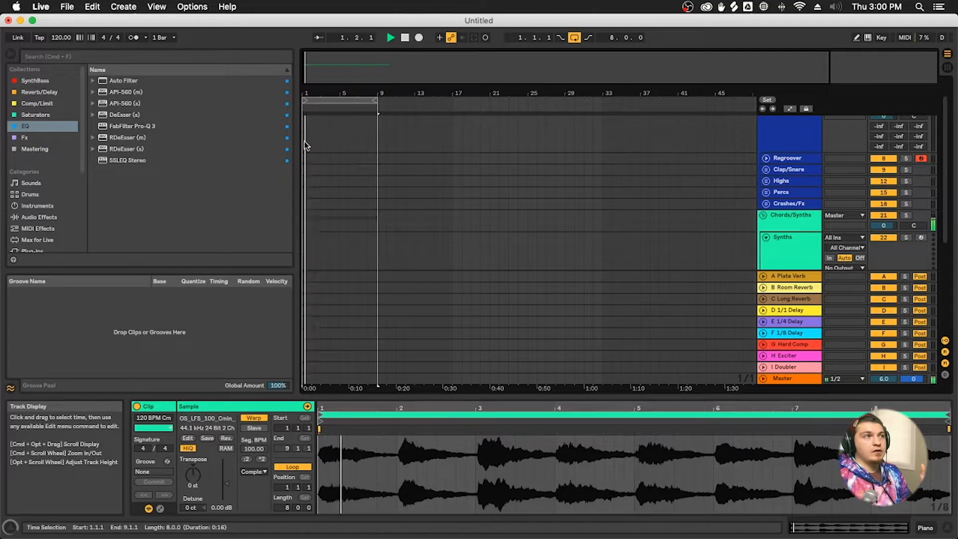
left_click_drag(310, 145, 339, 142)
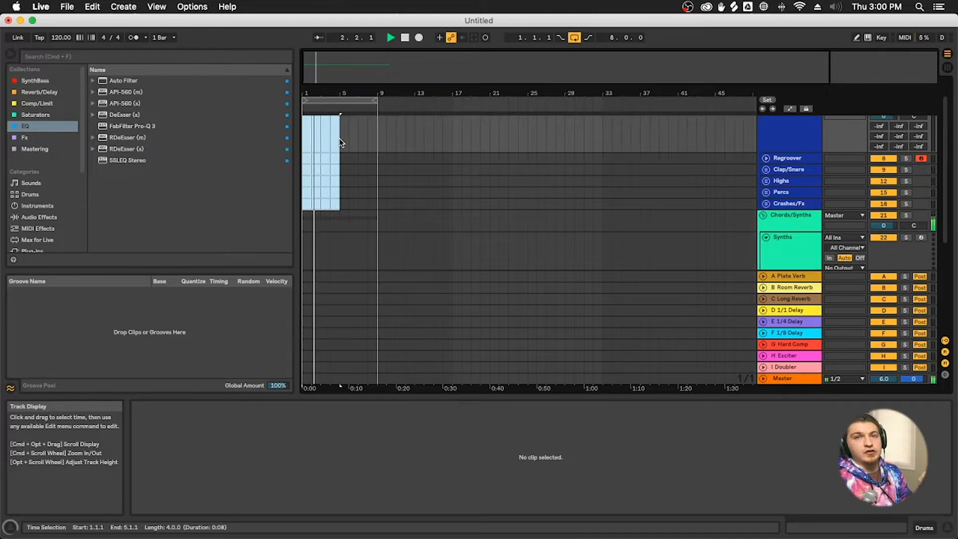
left_click(339, 139)
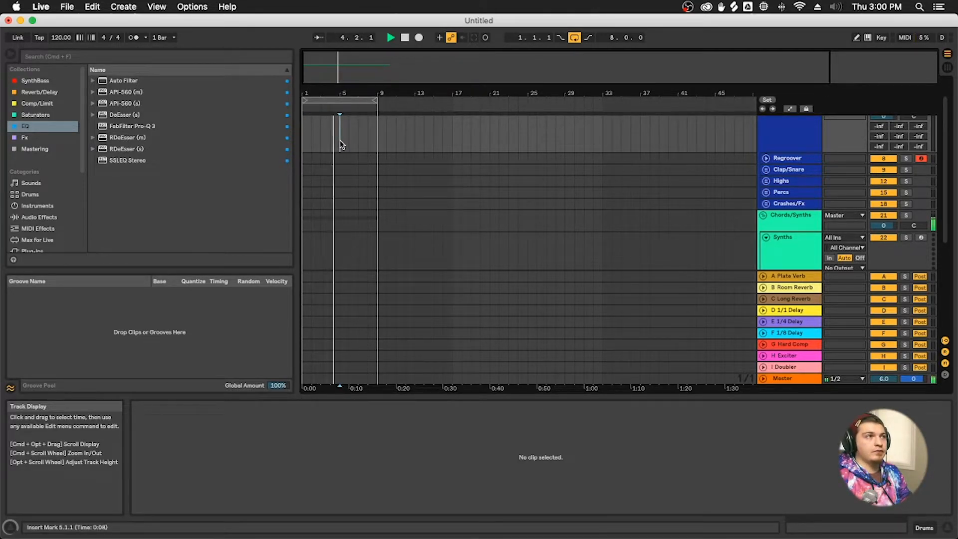
left_click(305, 142)
left_click_drag(304, 142, 340, 207)
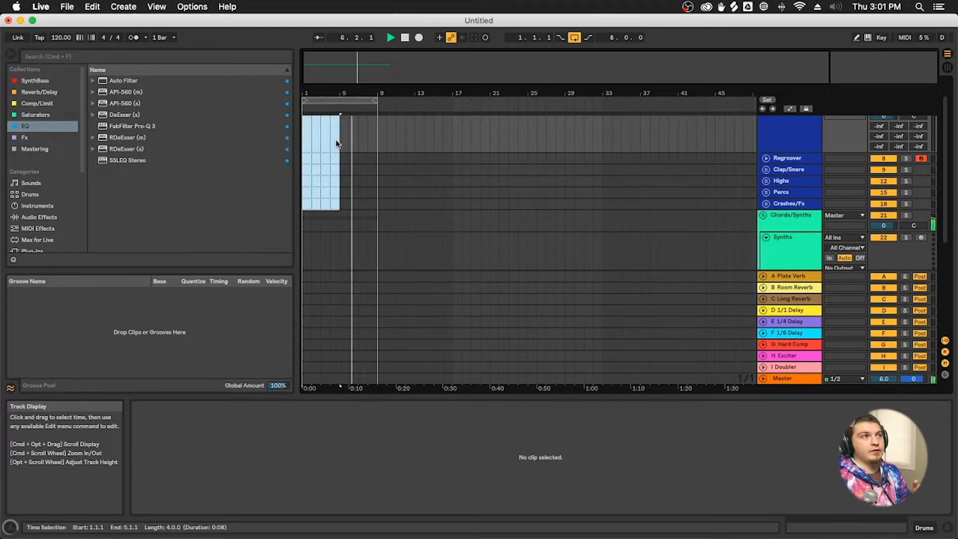
left_click(339, 143)
Unfold the Kick/Bass group and select the Kick 2 track inside its Kick subgroup
scroll(407, 145, "up", 3)
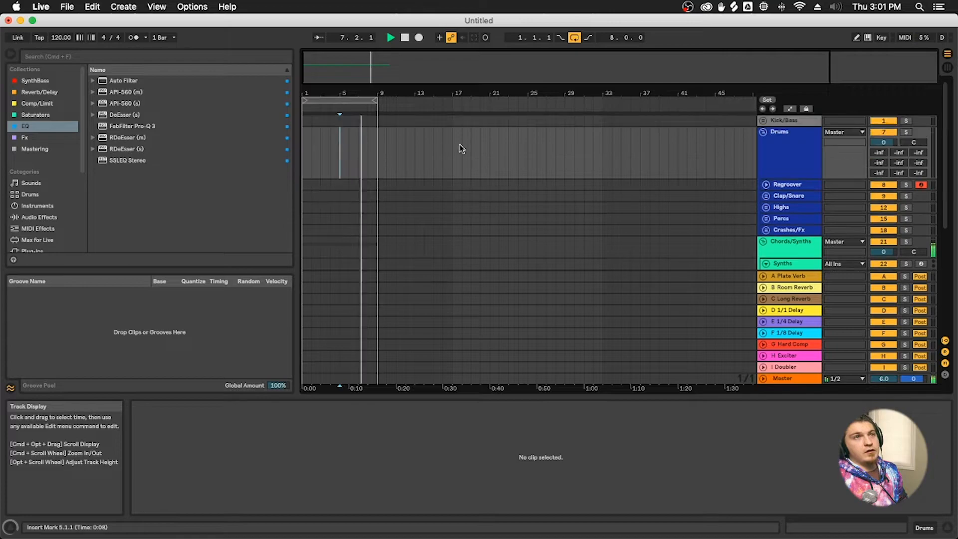
left_click(764, 121)
scroll(771, 175, "down", 3)
left_click(781, 141)
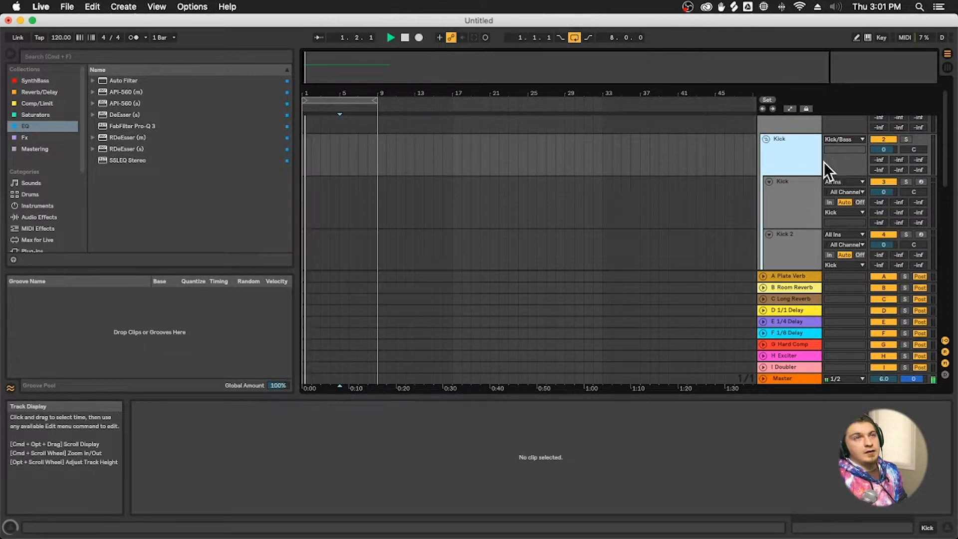
scroll(777, 225, "up", 1)
scroll(777, 225, "down", 2)
left_click(783, 162)
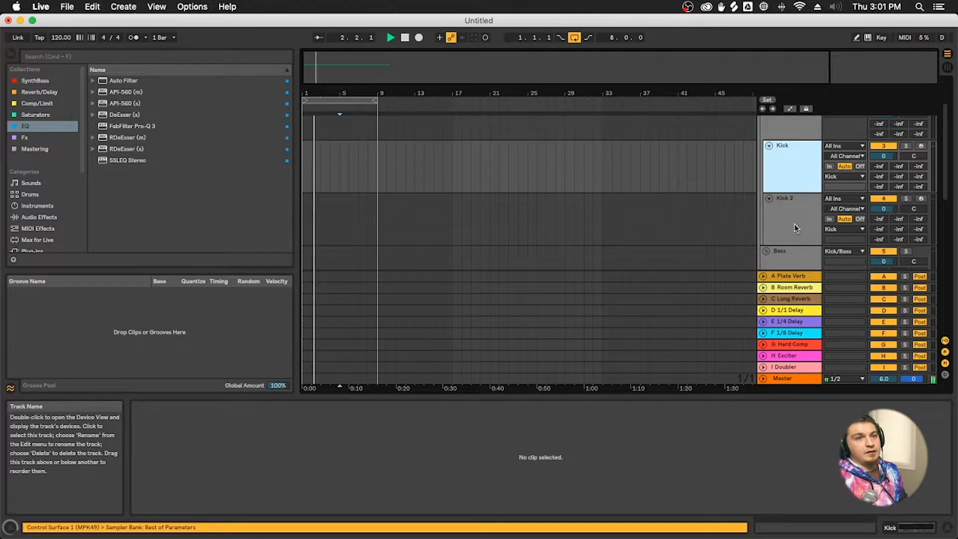
left_click(793, 221)
left_click(793, 183)
left_click(797, 235)
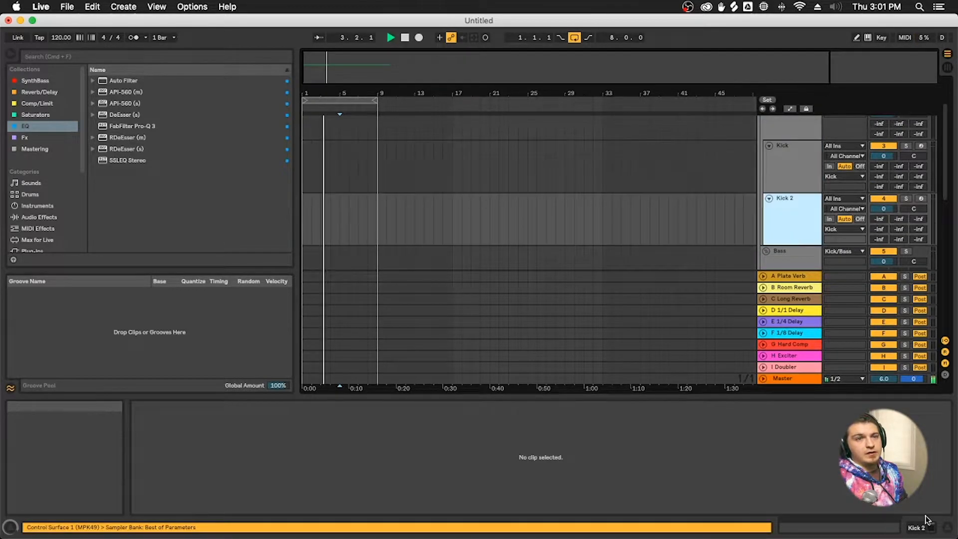
Look at the Kick 2 instrument's plug-in window from the track's device chain, and close it
left_click(930, 529)
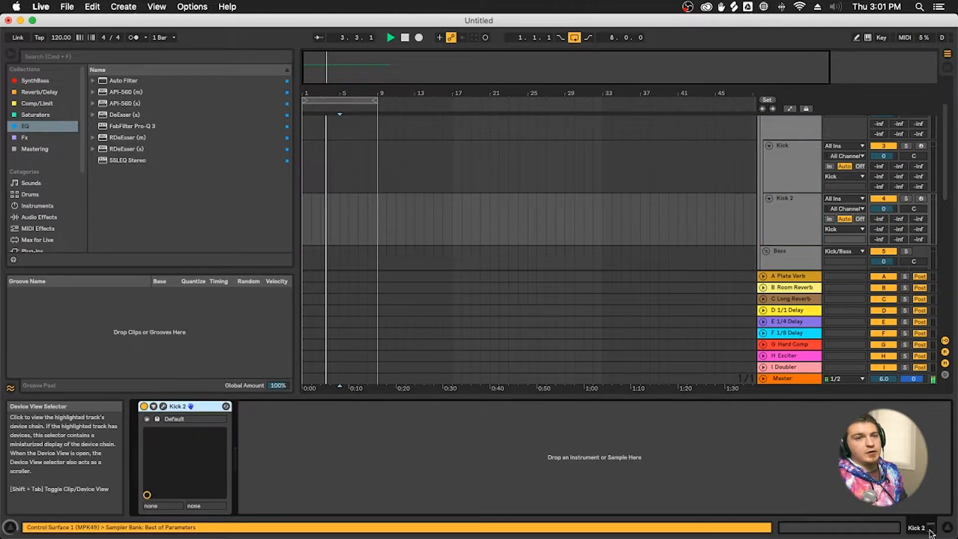
left_click(165, 407)
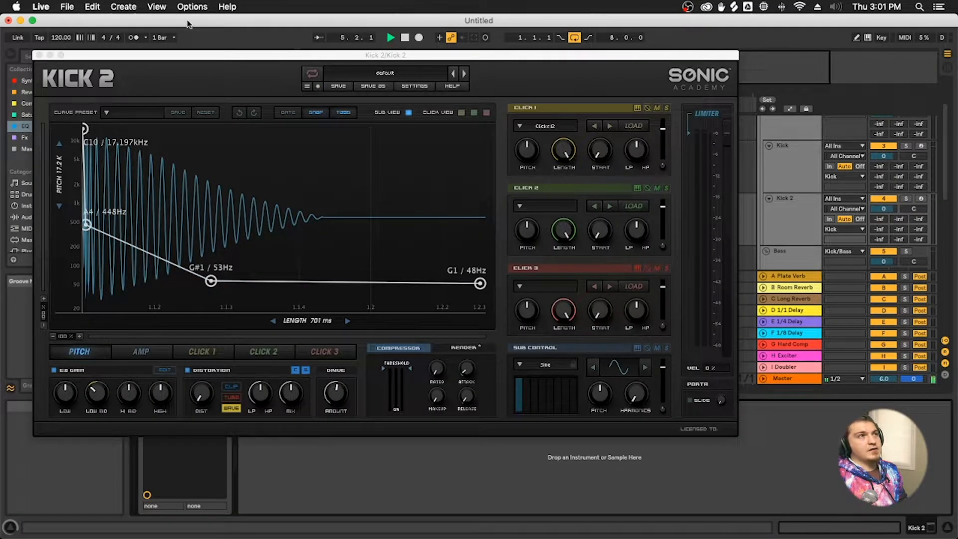
left_click(39, 54)
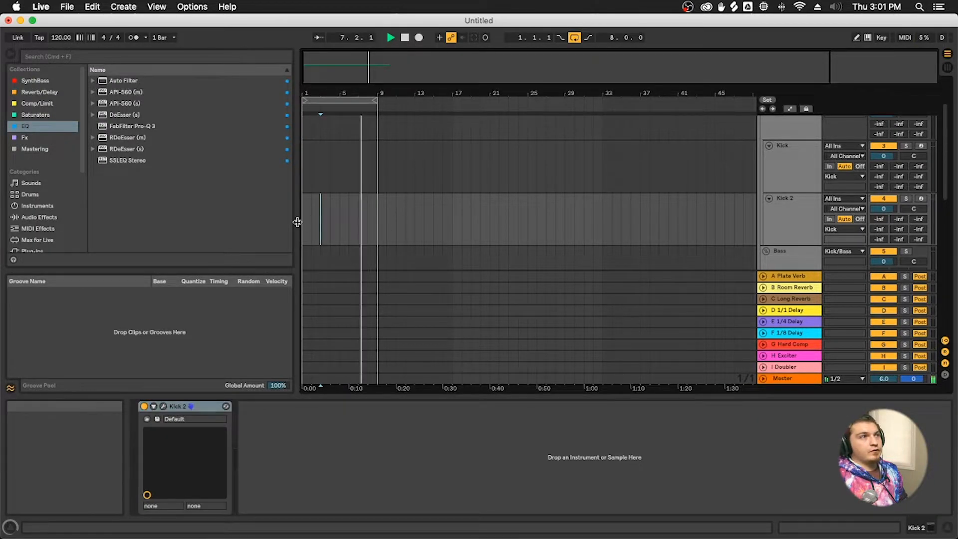
Create an empty four-bar MIDI clip from bar 1 to bar 5 on the Kick 2 track, and enlarge the note editor
left_click_drag(304, 219, 320, 221)
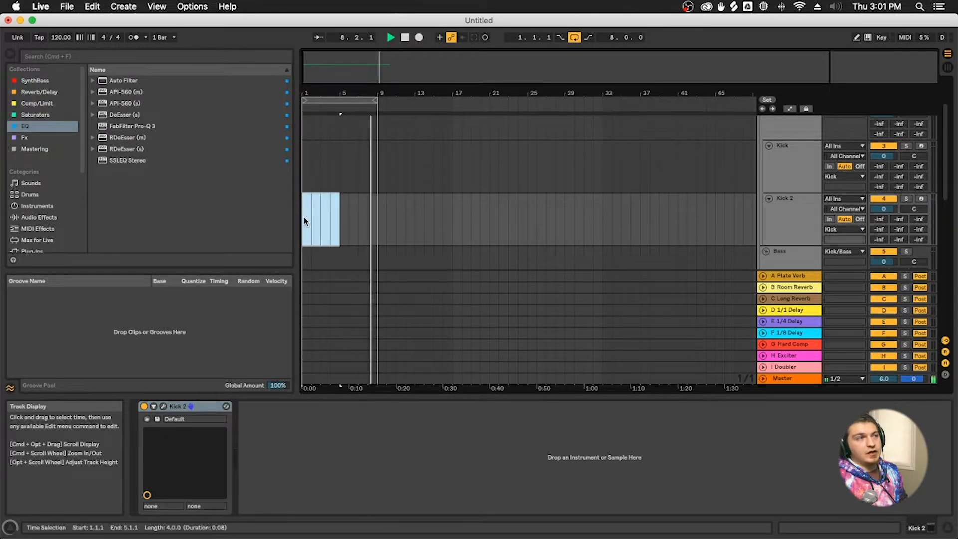
left_click(307, 224)
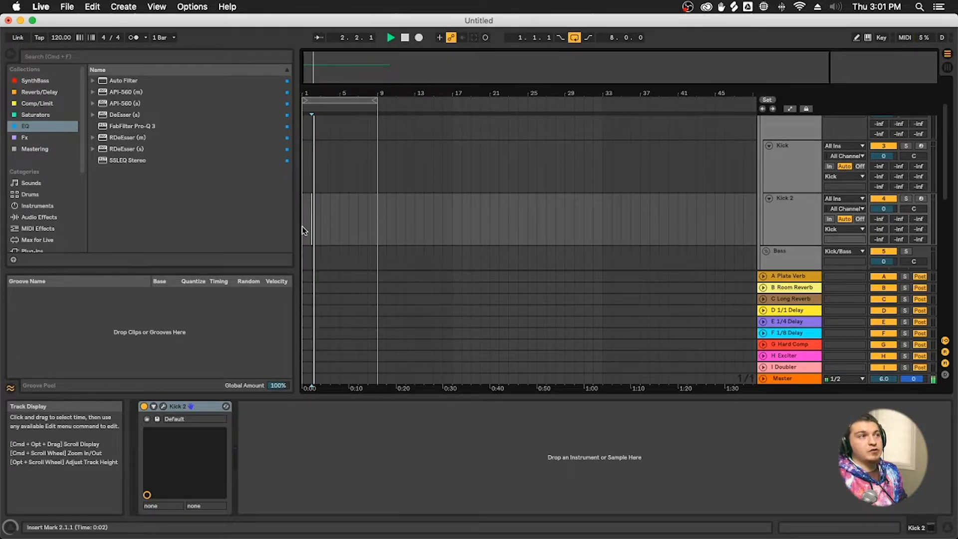
left_click_drag(304, 225, 337, 225)
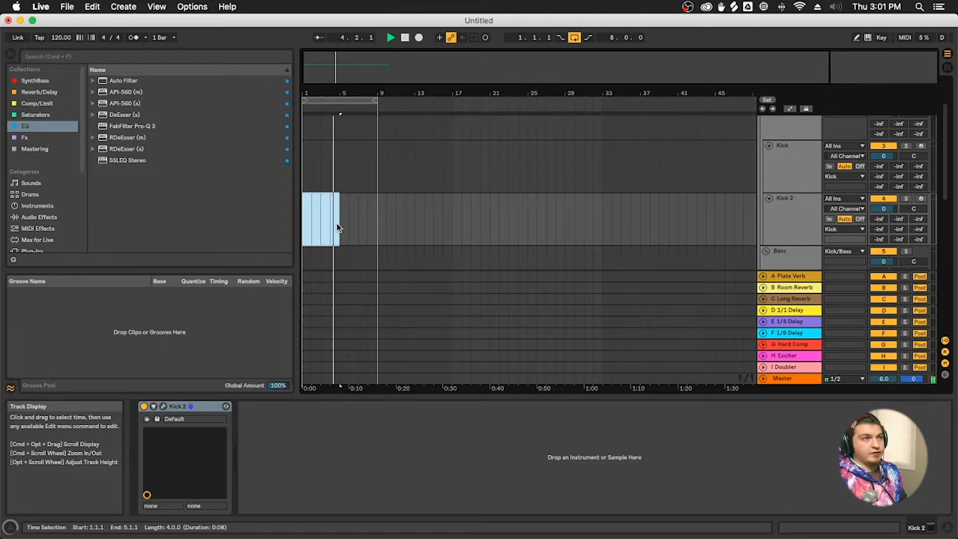
key("super+shift+m")
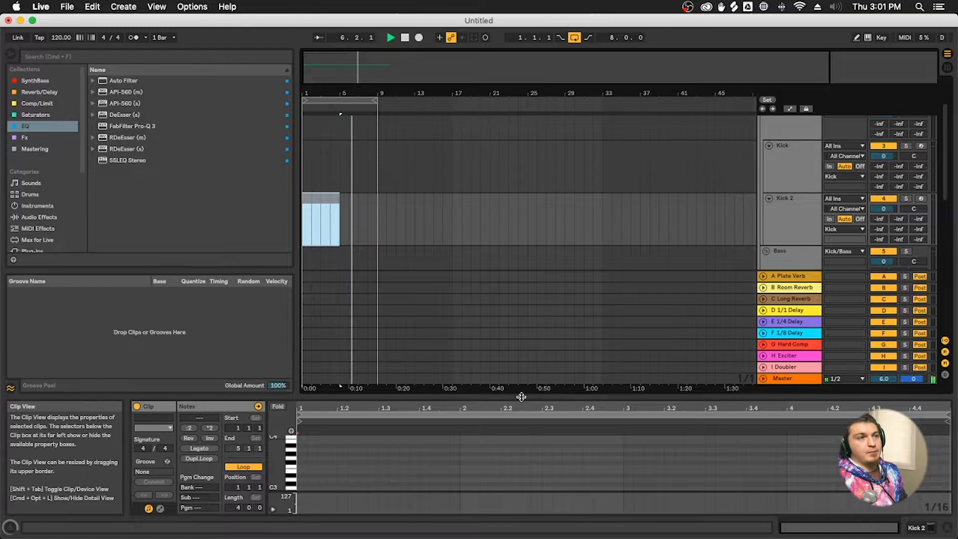
left_click_drag(519, 397, 498, 327)
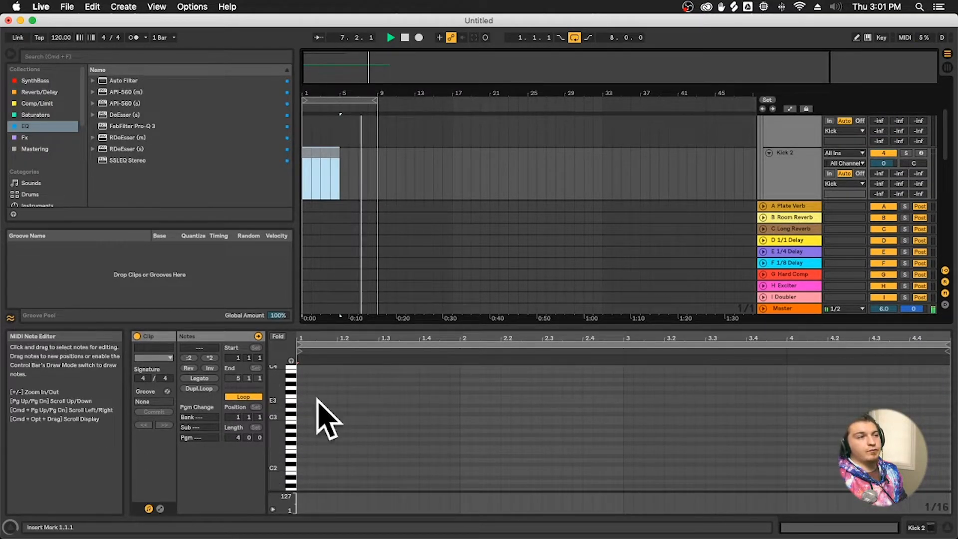
Add four sixteenth-length C3 kick notes in the first bar, one on each beat from 1.1 to 1.4
double_click(302, 422)
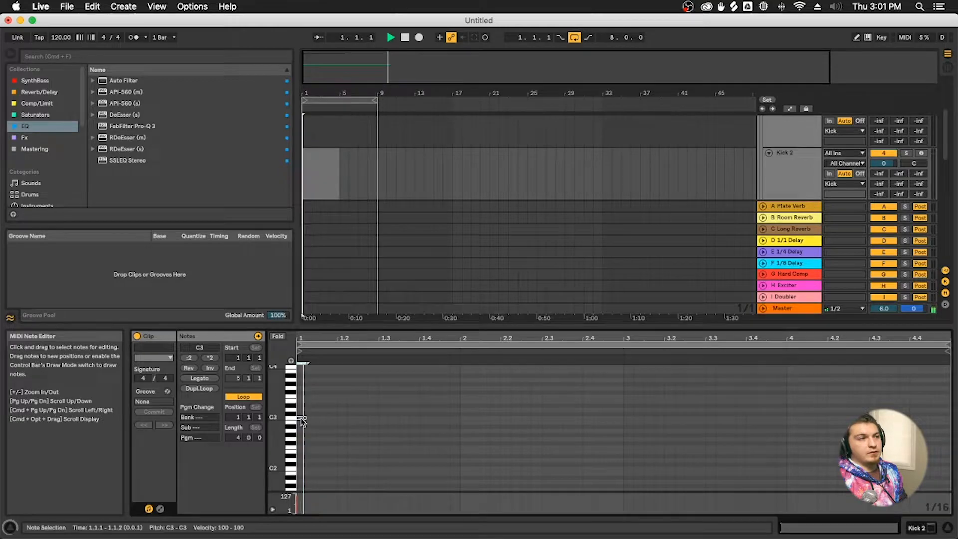
double_click(342, 418)
double_click(383, 418)
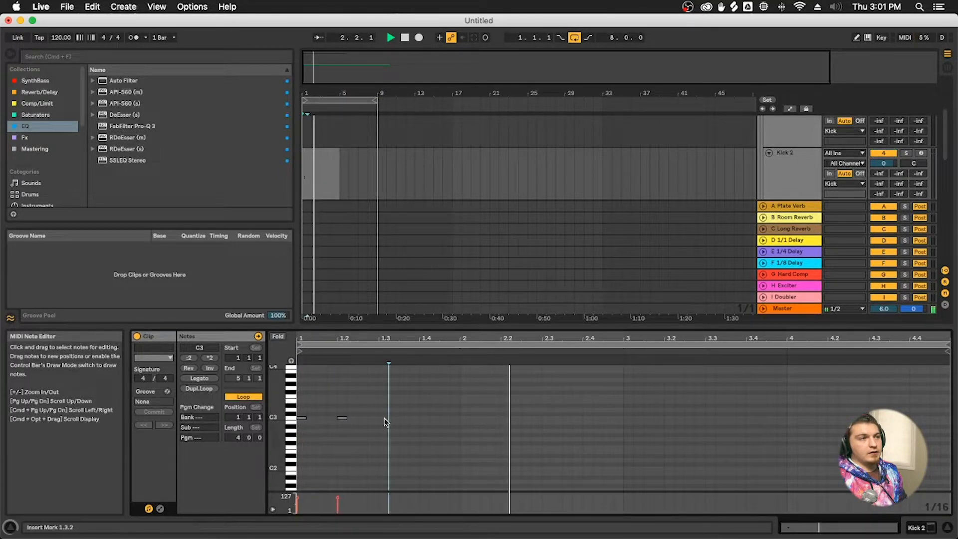
double_click(423, 418)
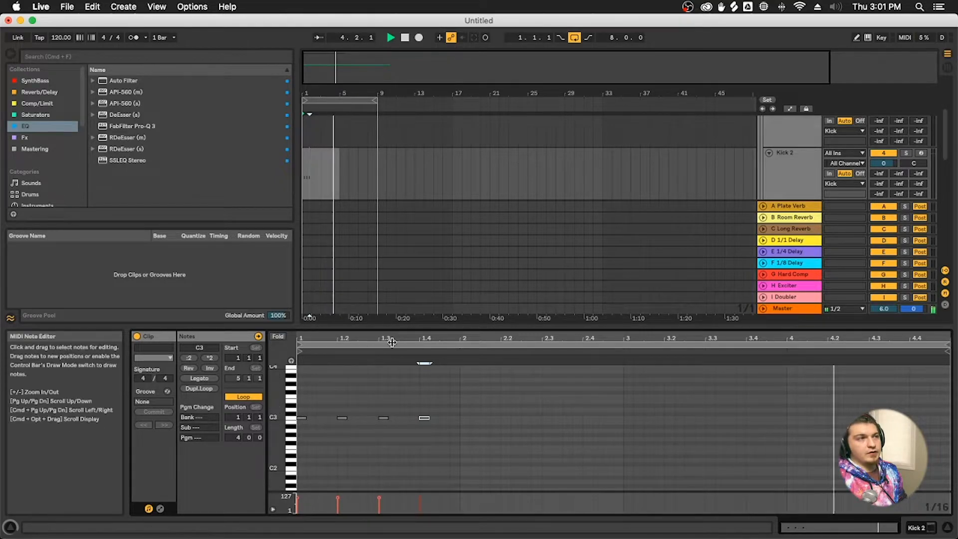
Play the kick pattern from the start, lower the Kick 2 track's volume to -7.9 dB, and stop playback
key("space")
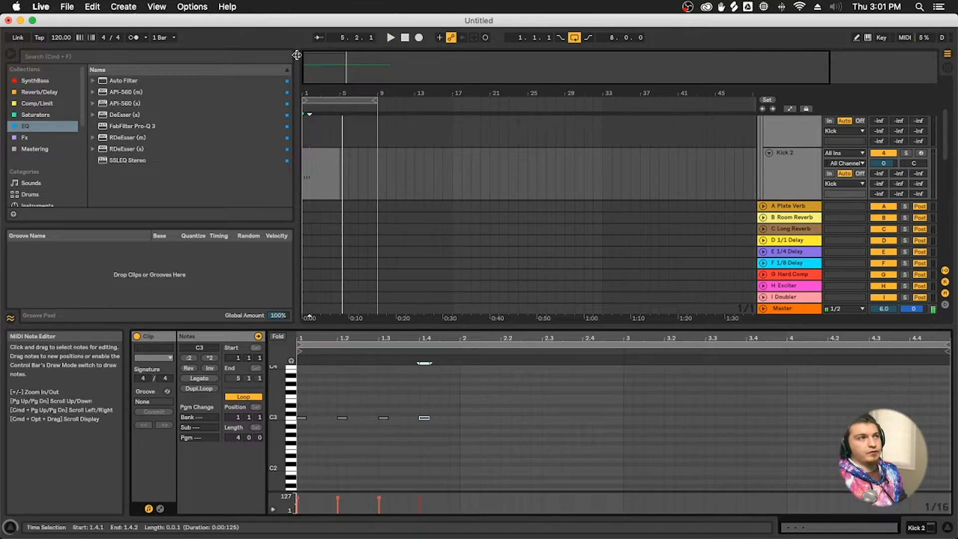
left_click(312, 154)
key("space")
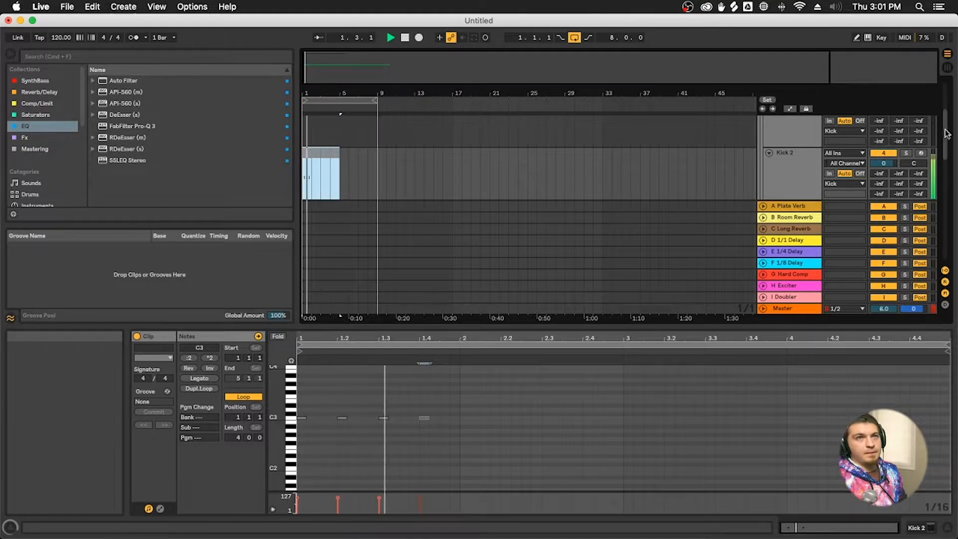
left_click_drag(888, 163, 889, 172)
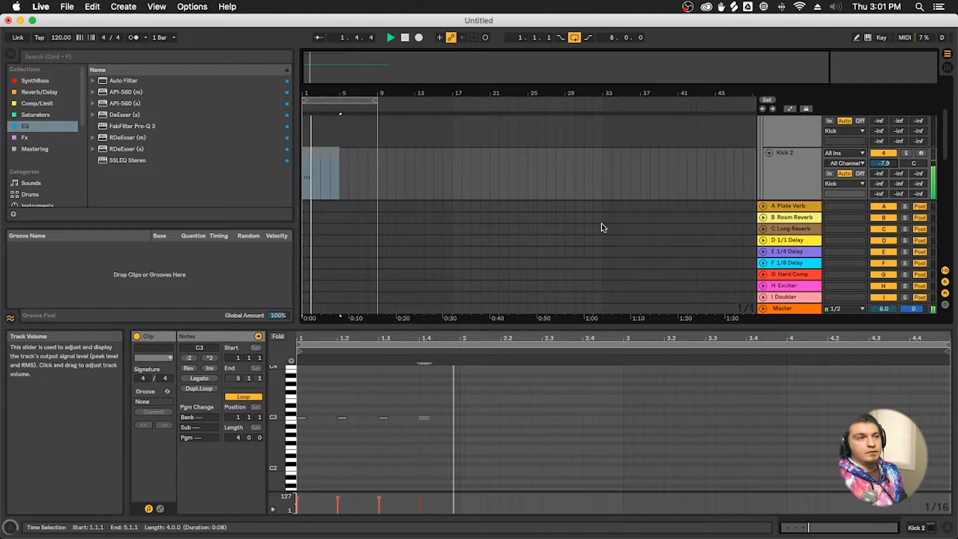
key("space")
Duplicate the first bar of kick notes three times so they fill the whole four-bar clip
left_click_drag(319, 179, 432, 192)
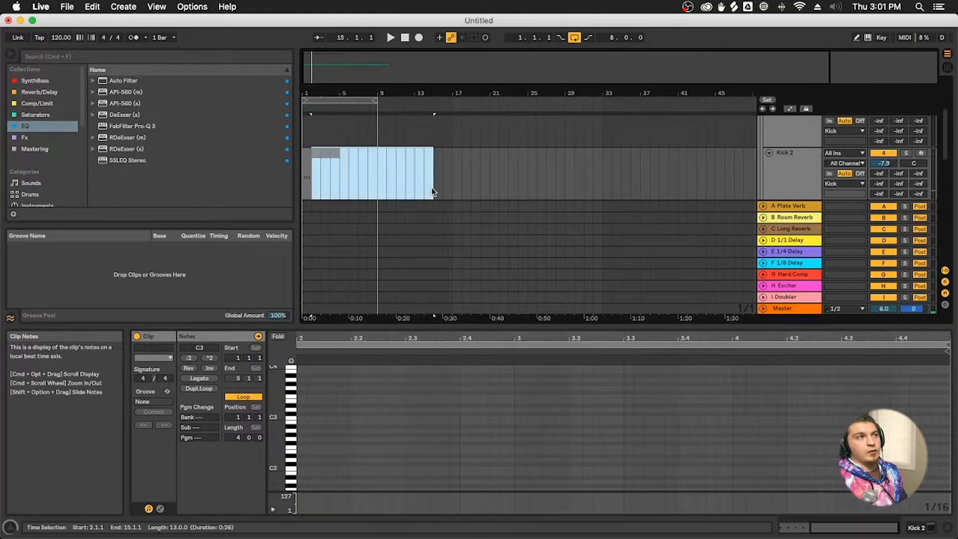
scroll(433, 192, "down", 1)
left_click_drag(308, 170, 343, 169)
left_click(306, 177)
left_click(318, 141)
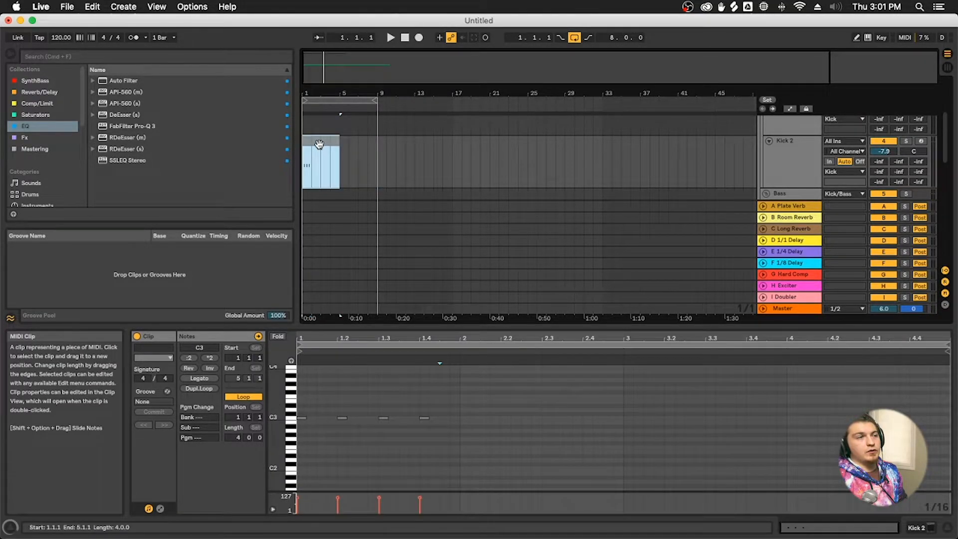
left_click(459, 417)
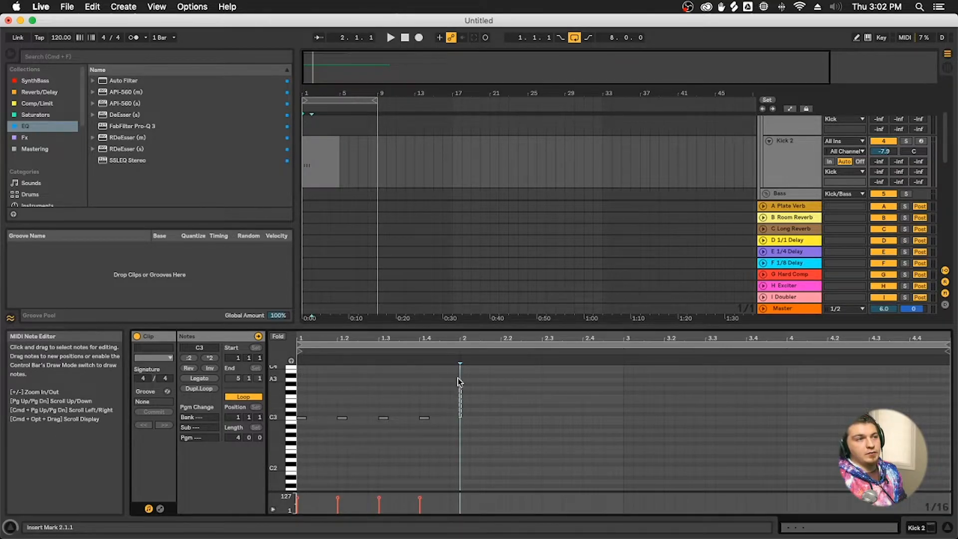
left_click_drag(415, 369, 291, 368)
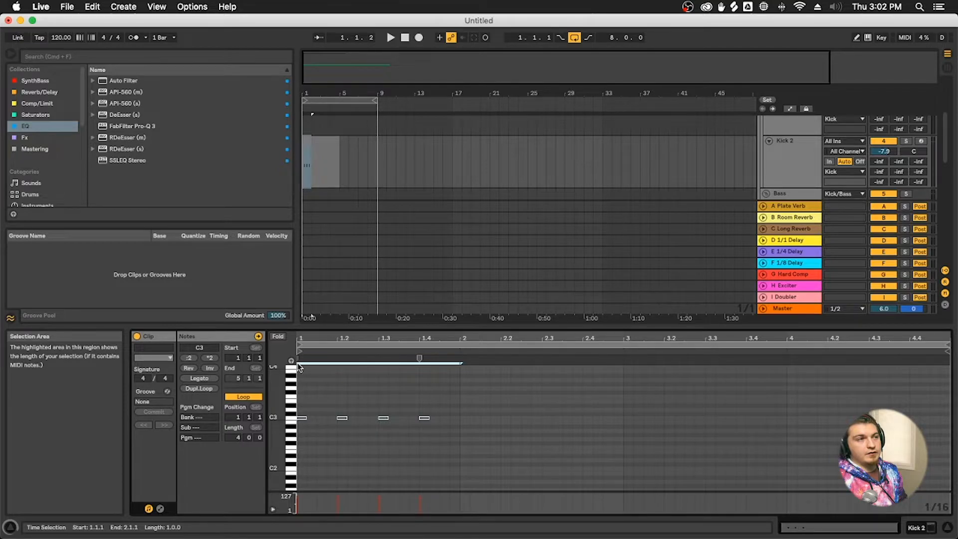
key("super+d")
key("super+d")
key("super+d")
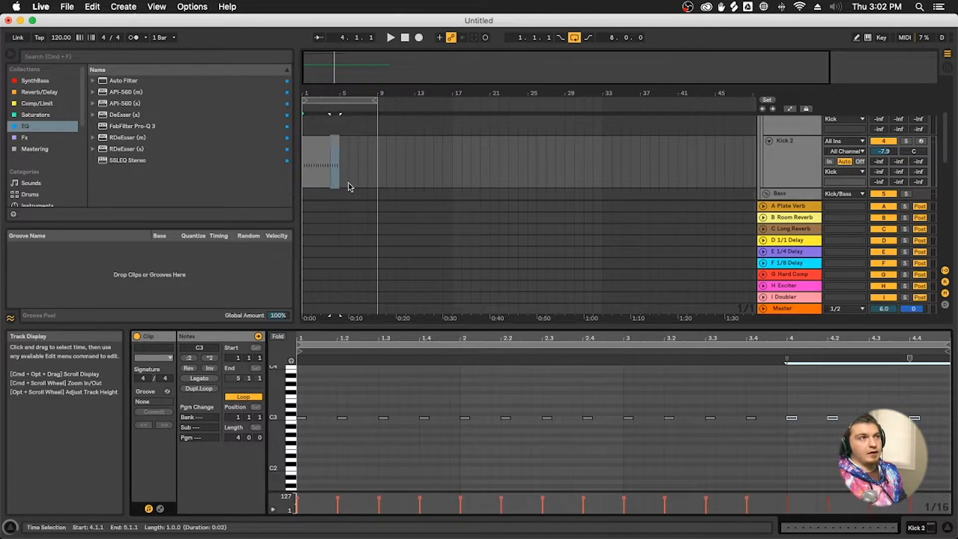
Play back the four-bar kick clip and duplicate it from bar 5 to bar 9
left_click(316, 133)
left_click(318, 139)
key("space")
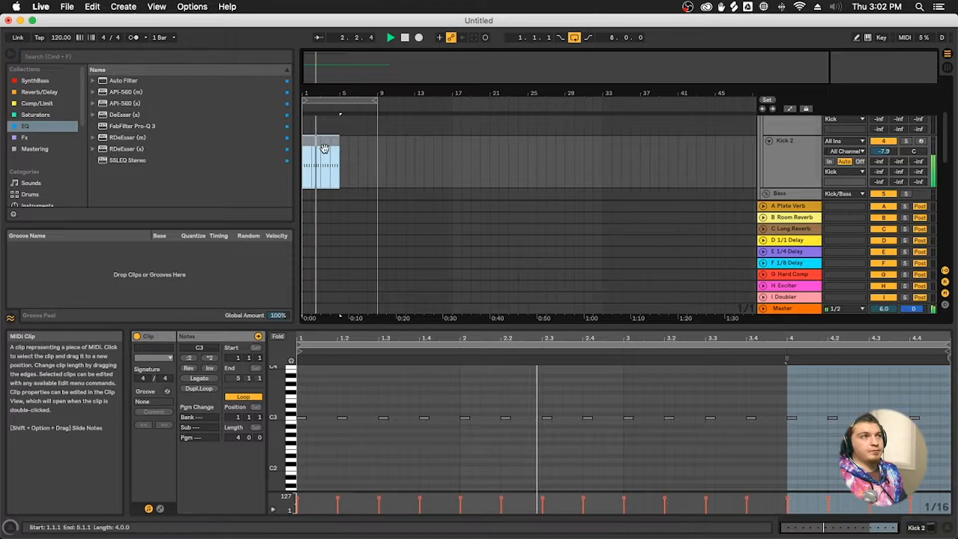
left_click(369, 155)
left_click(310, 136)
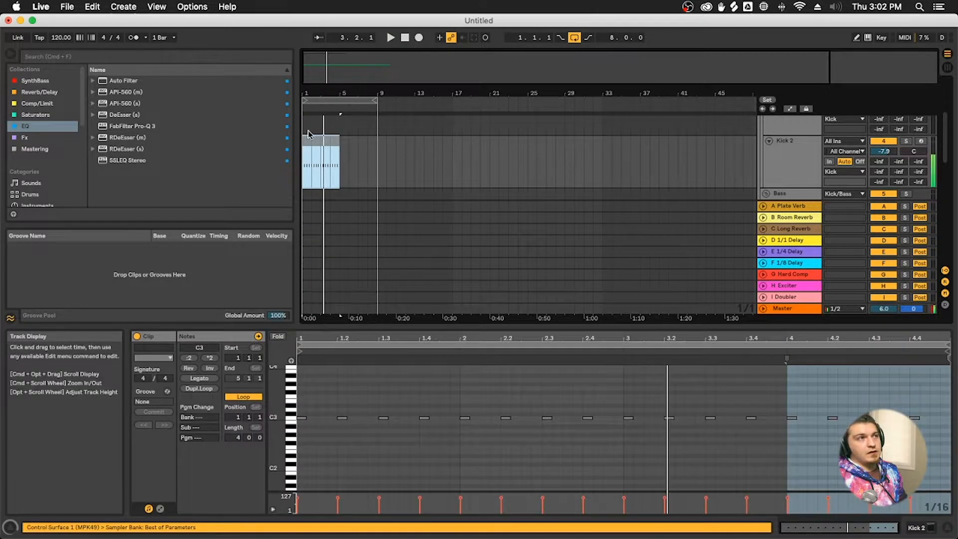
mouse_move(340, 138)
left_mouse_down()
mouse_move(368, 139)
mouse_move(344, 140)
left_mouse_up()
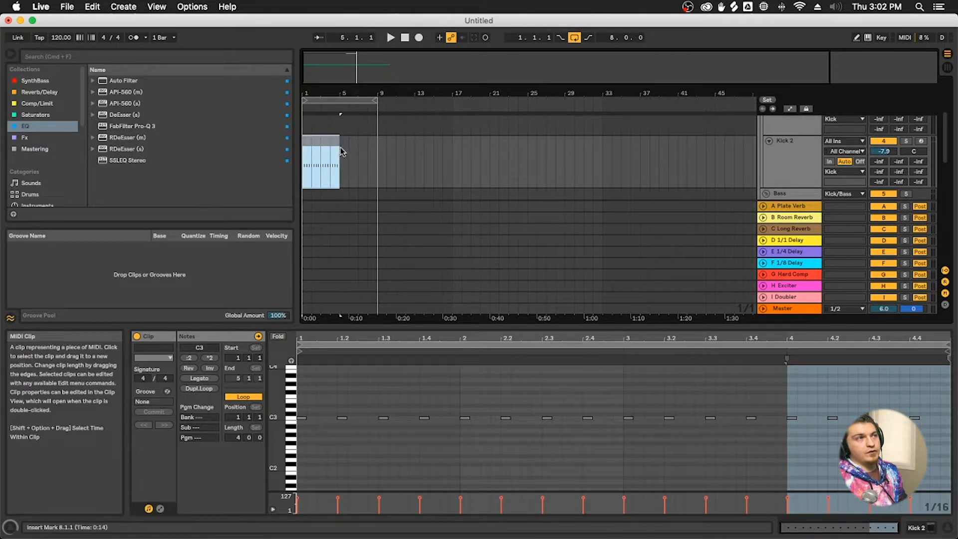
key("super+d")
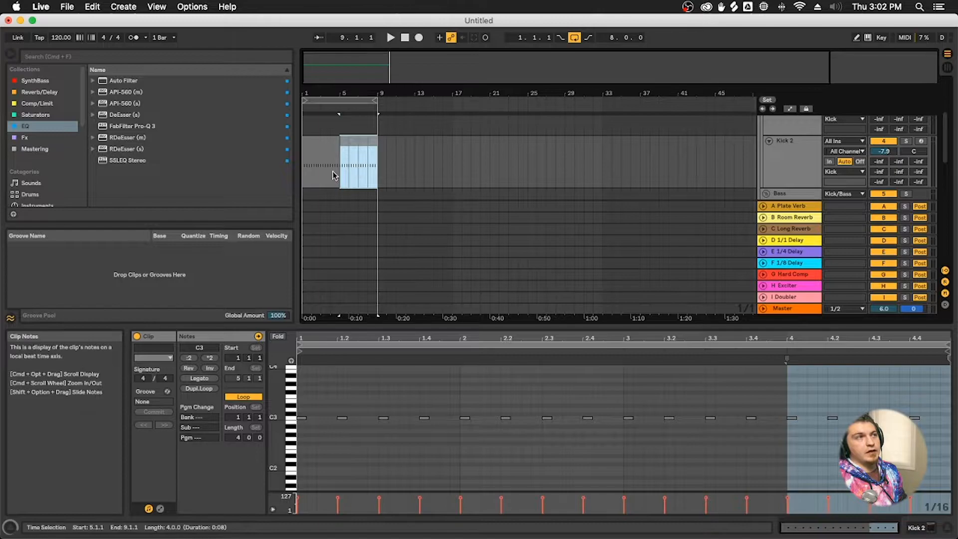
Open the Kick 2 instrument on the Kick 2 track, browse its factory presets, and close it keeping the default preset
left_click(325, 143)
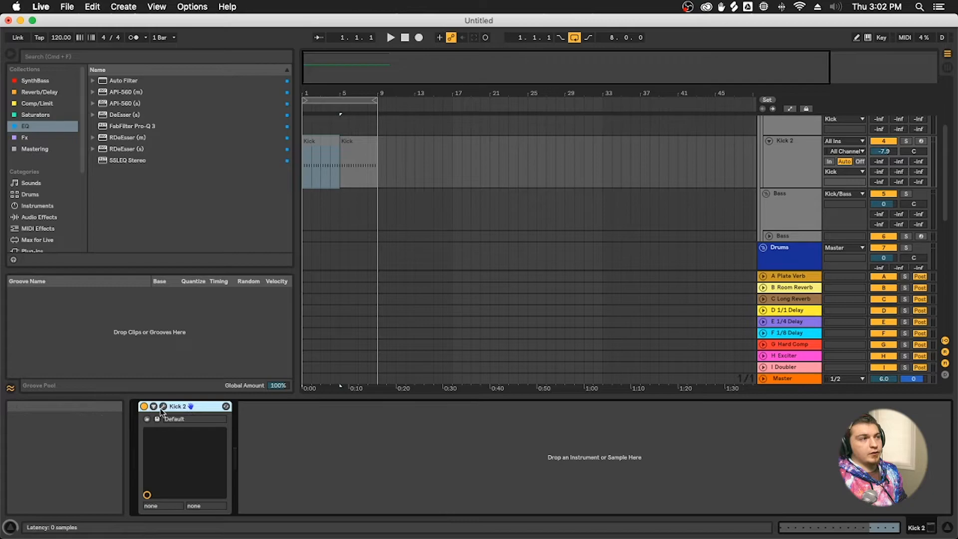
left_click(163, 407)
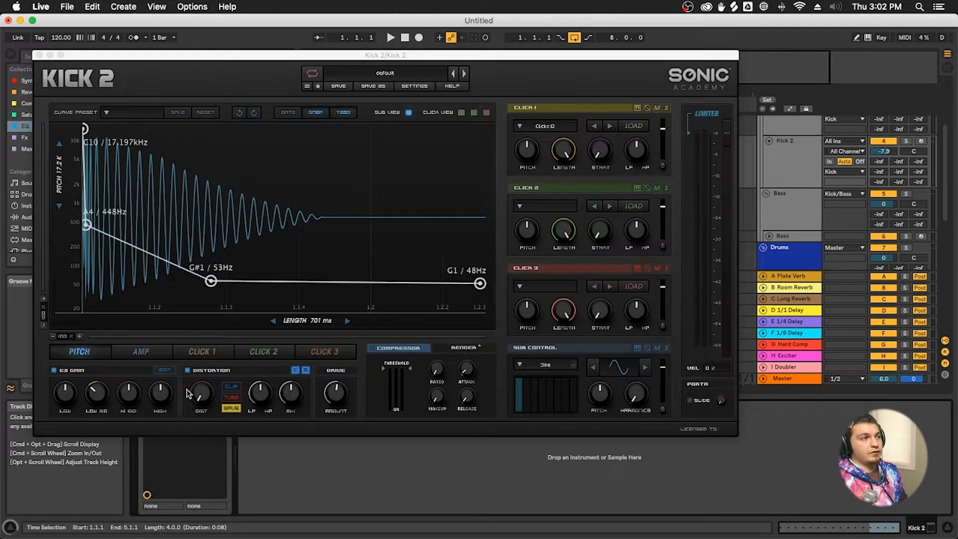
left_click(412, 76)
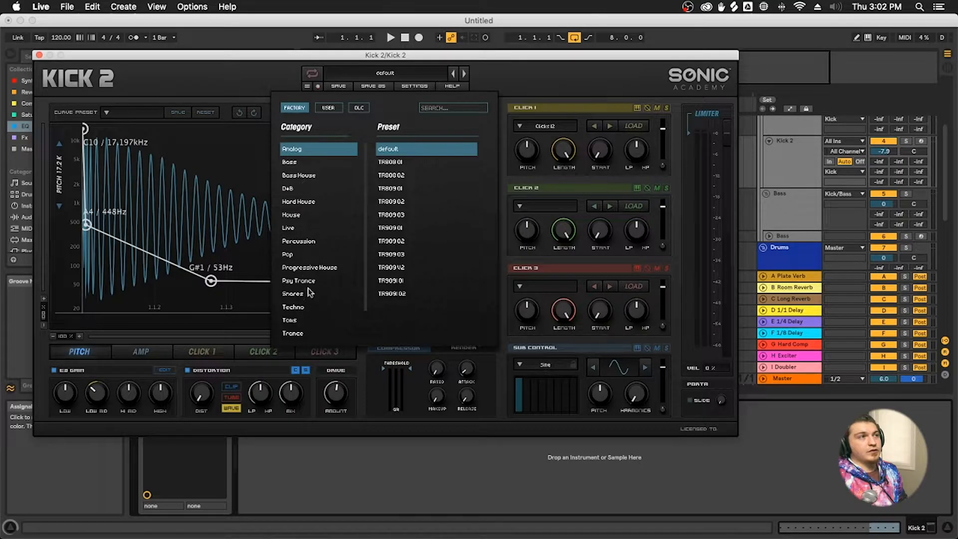
left_click(242, 80)
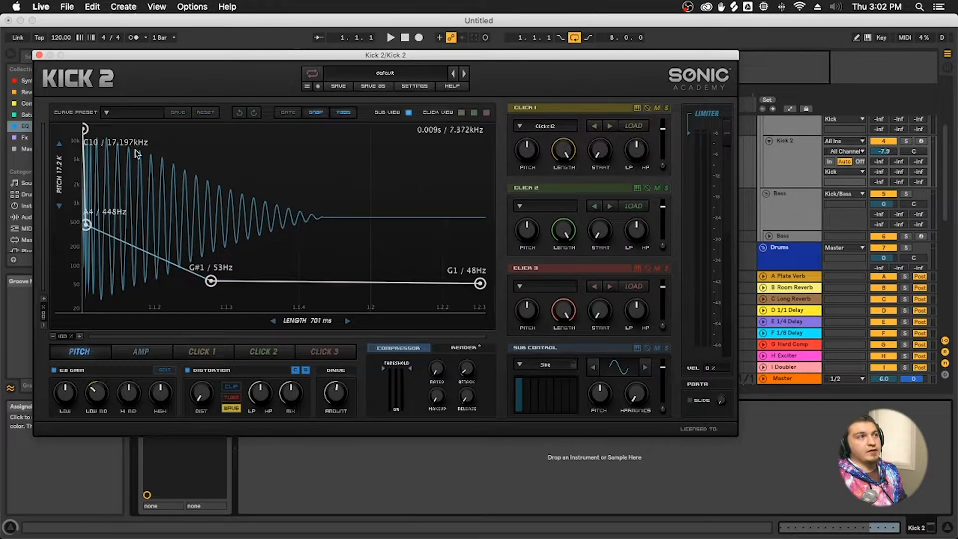
left_click(39, 55)
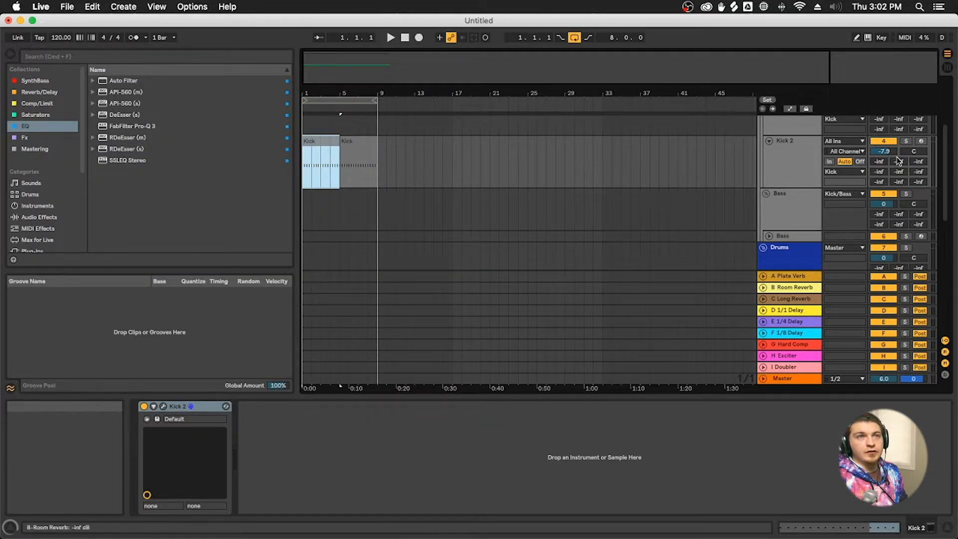
Set the Kick 2 track's volume to -8.0 dB and play the loop to check the kick against the piano clip
left_click_drag(883, 151, 884, 153)
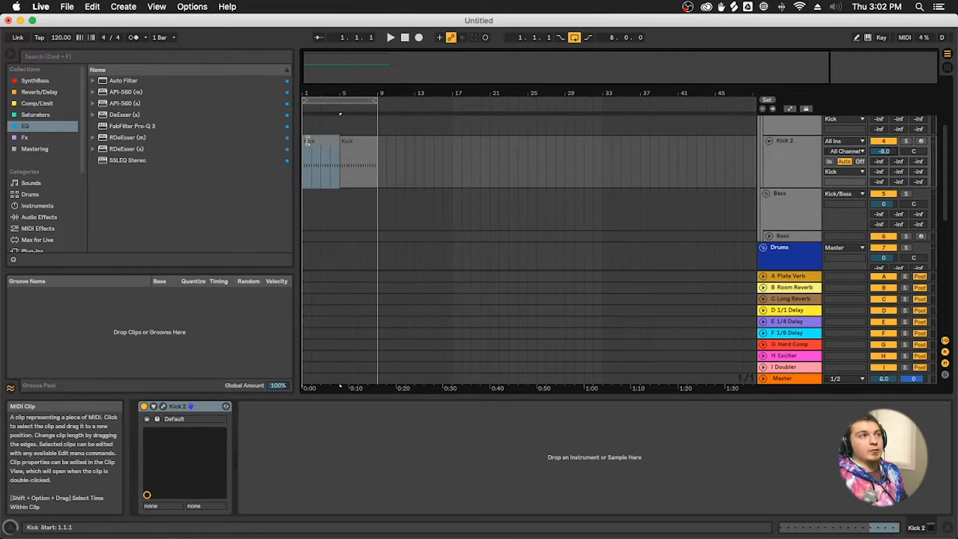
key("space")
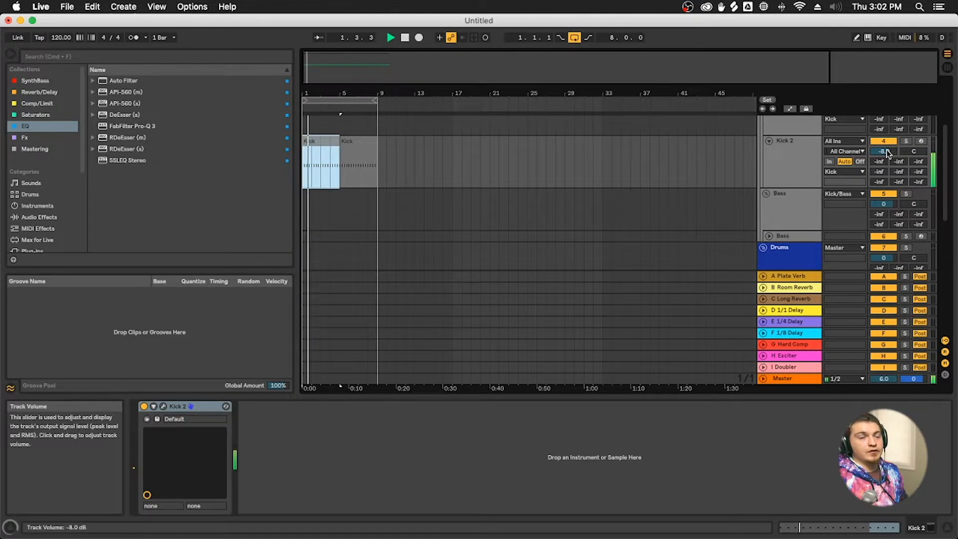
scroll(405, 232, "down", 4)
scroll(406, 234, "down", 5)
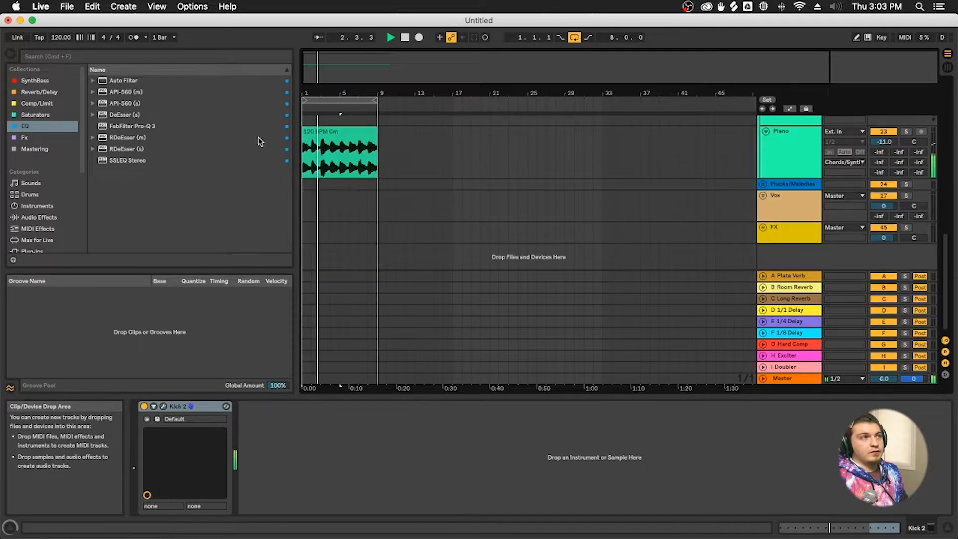
scroll(371, 200, "up", 1)
left_click(372, 199)
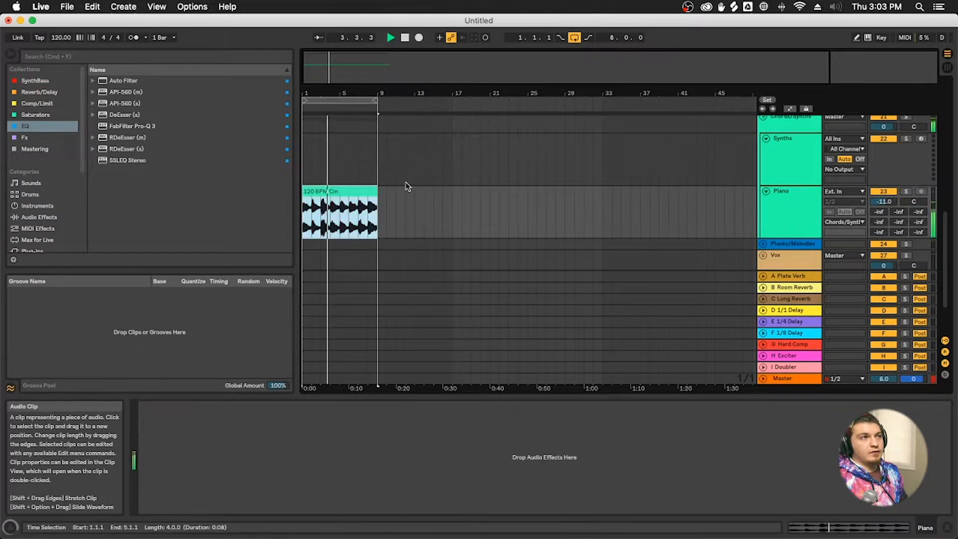
scroll(340, 234, "up", 2)
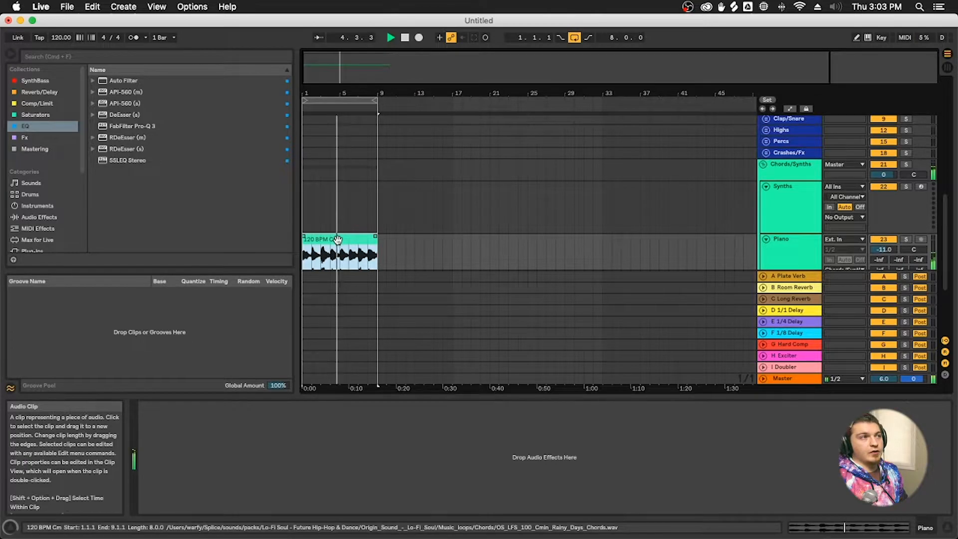
scroll(340, 234, "up", 6)
left_click(337, 204)
scroll(342, 225, "down", 5)
scroll(342, 227, "up", 3)
scroll(341, 224, "up", 4)
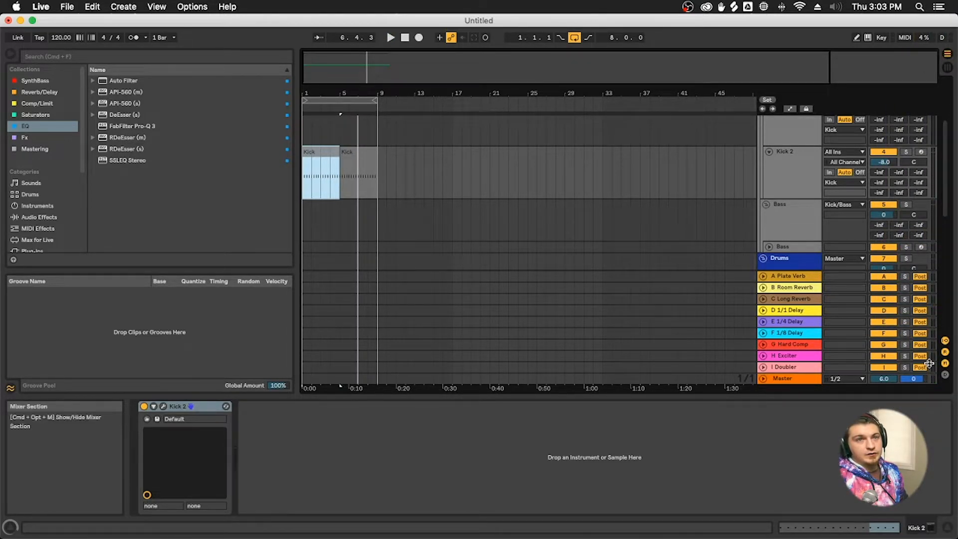
Unfold the Master track to enlarge its level meter and briefly play the loop from the start
left_click(764, 378)
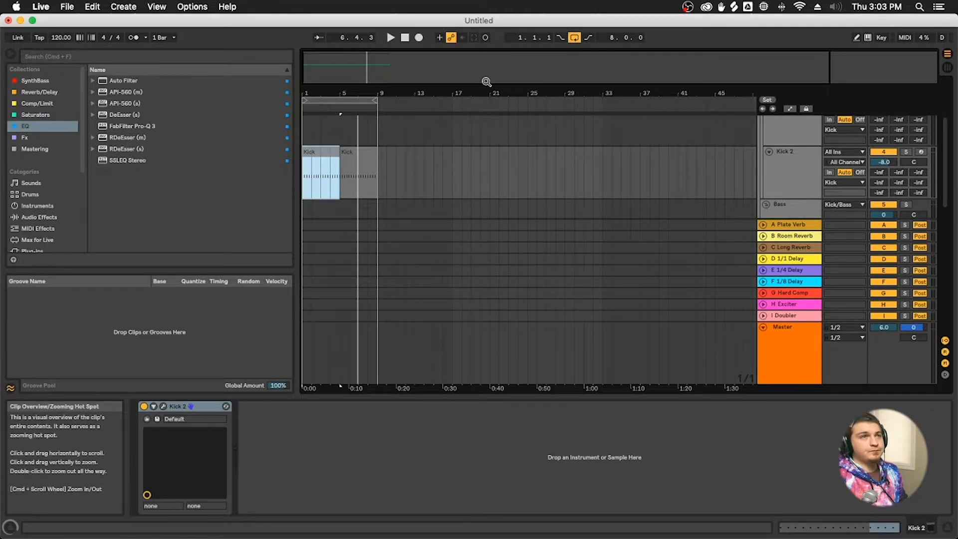
scroll(357, 152, "down", 3)
scroll(644, 167, "up", 5)
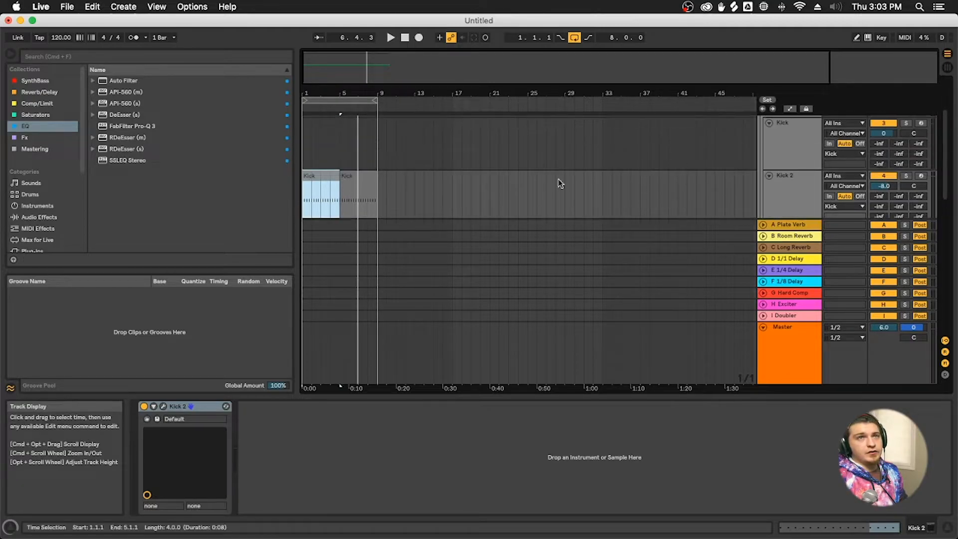
scroll(487, 198, "down", 2)
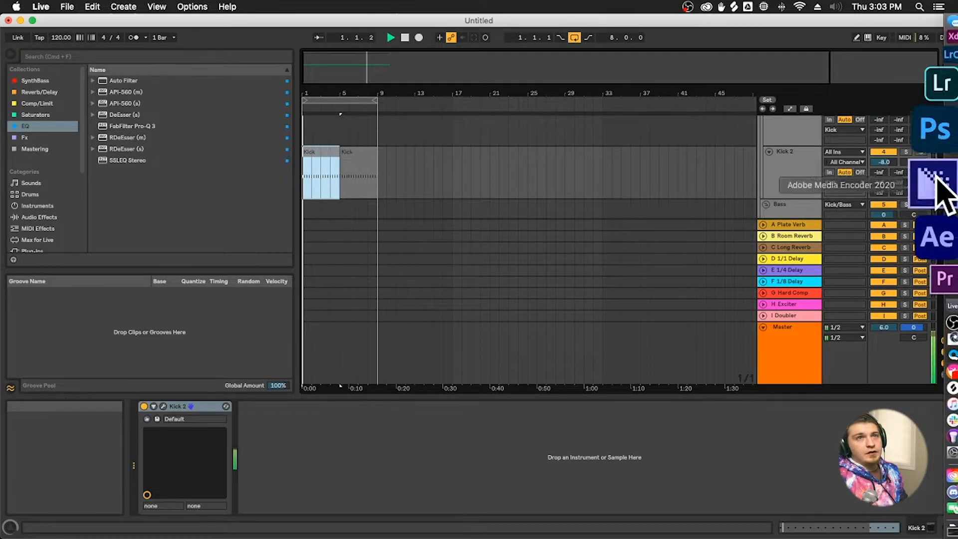
key("space")
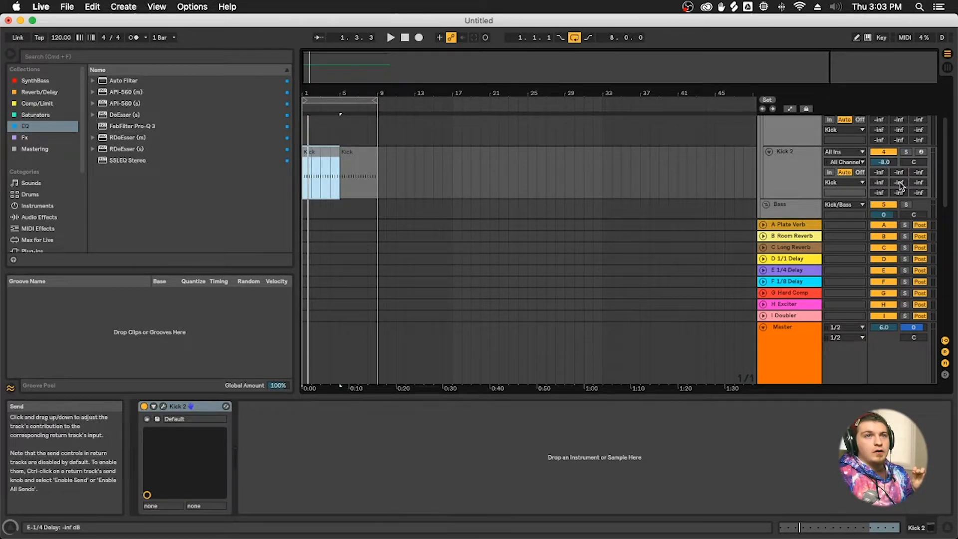
Play the loop from bar 1 and lower the Kick 2 track's volume to -10.0 dB
left_click(777, 175)
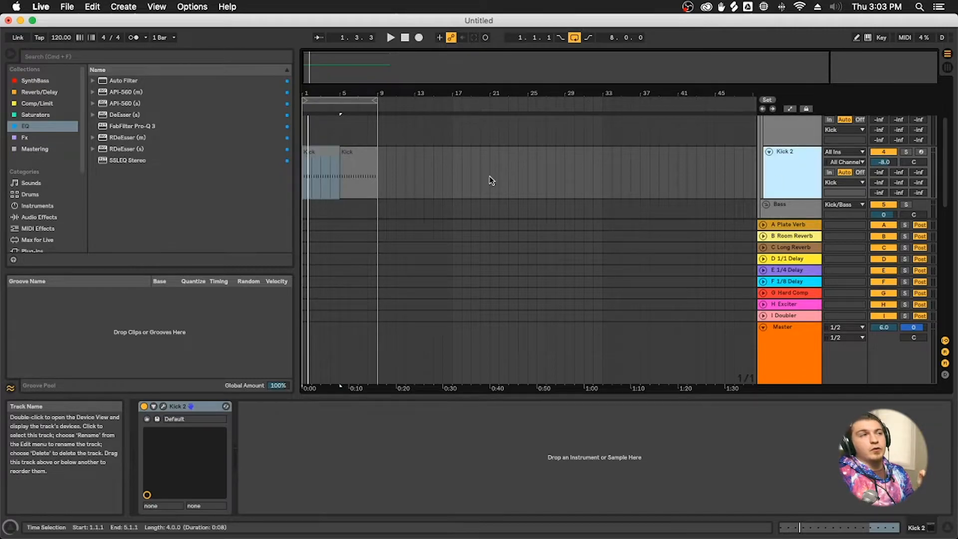
left_click(327, 158)
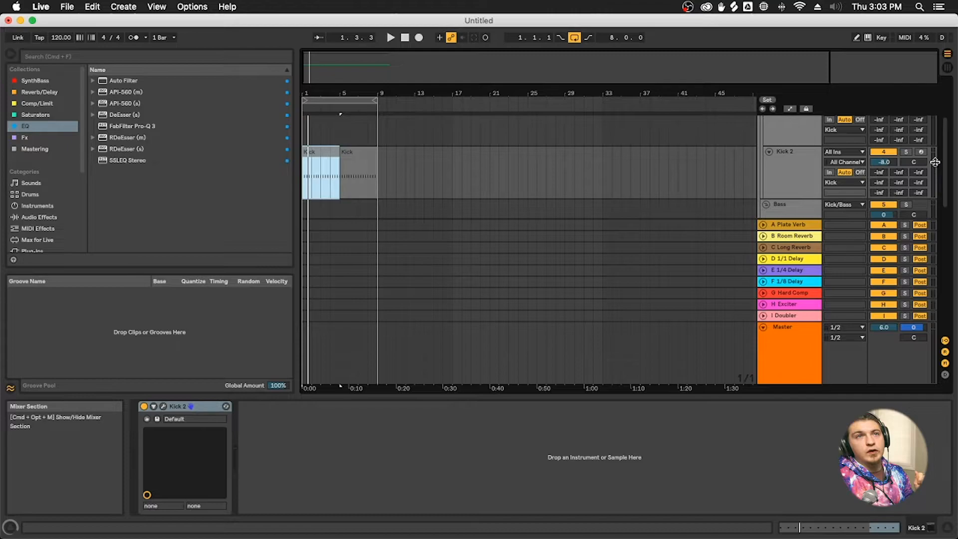
key("space")
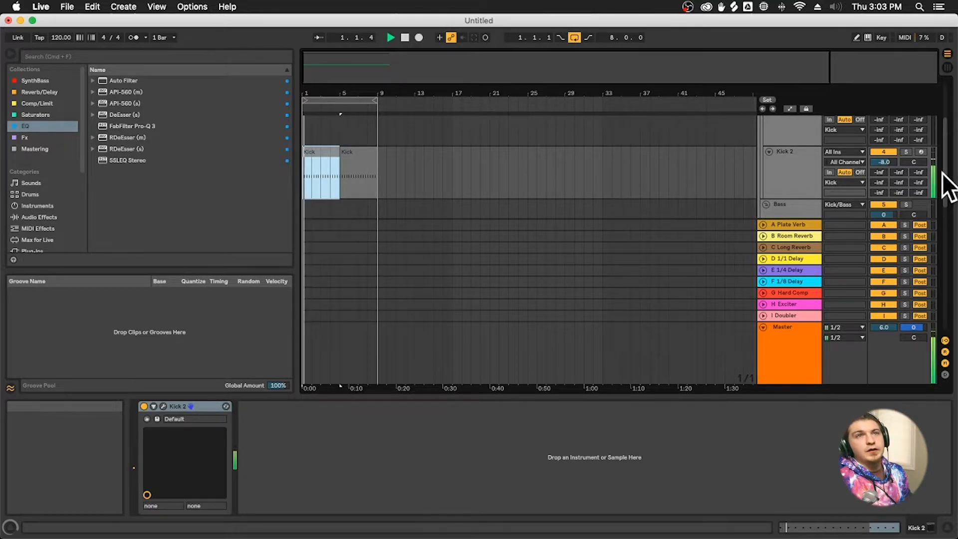
left_click_drag(931, 165, 932, 166)
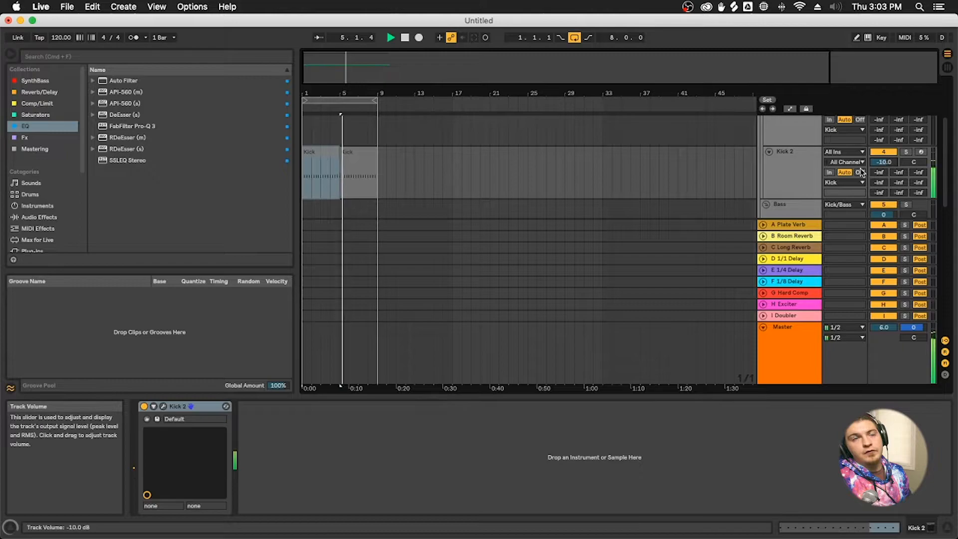
scroll(776, 196, "down", 2)
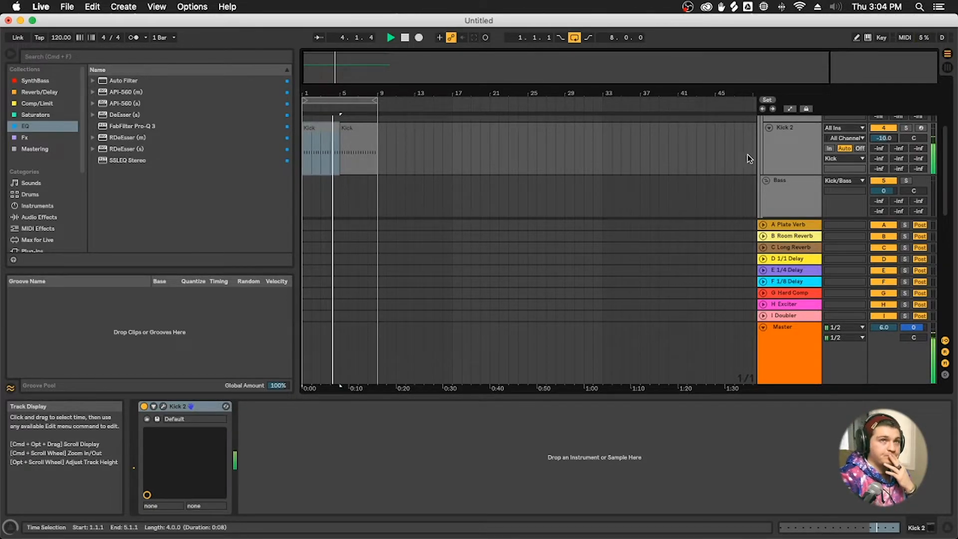
left_click(785, 157)
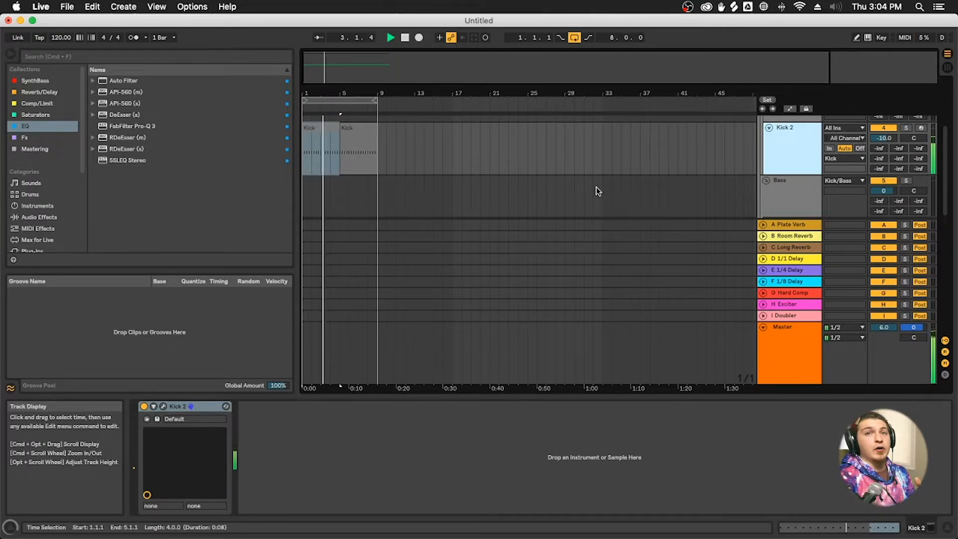
scroll(421, 197, "down", 2)
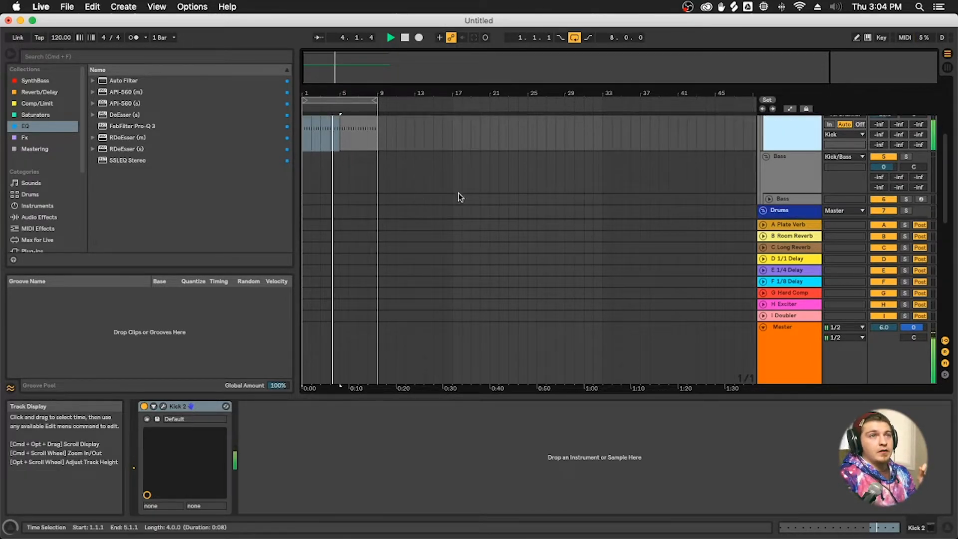
scroll(549, 190, "up", 3)
scroll(578, 179, "down", 4)
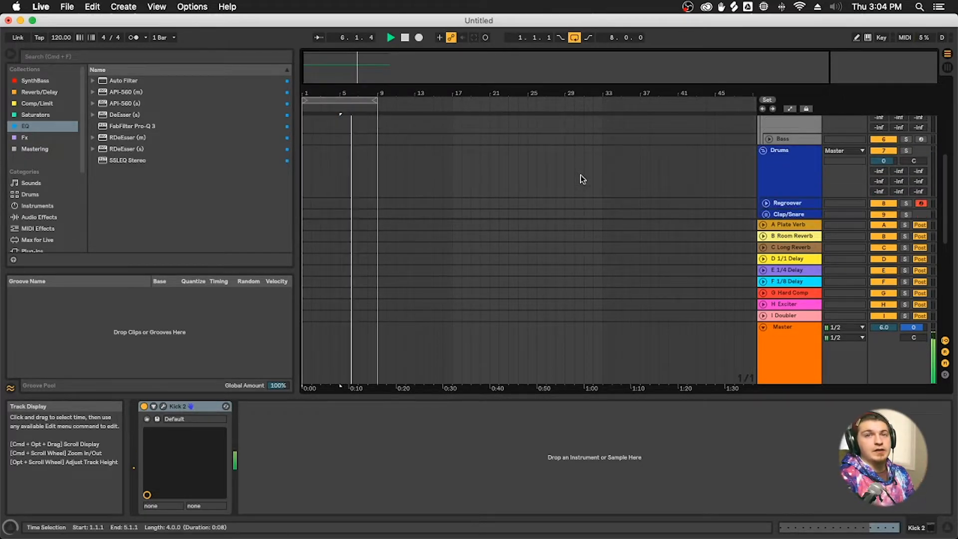
scroll(580, 175, "up", 3)
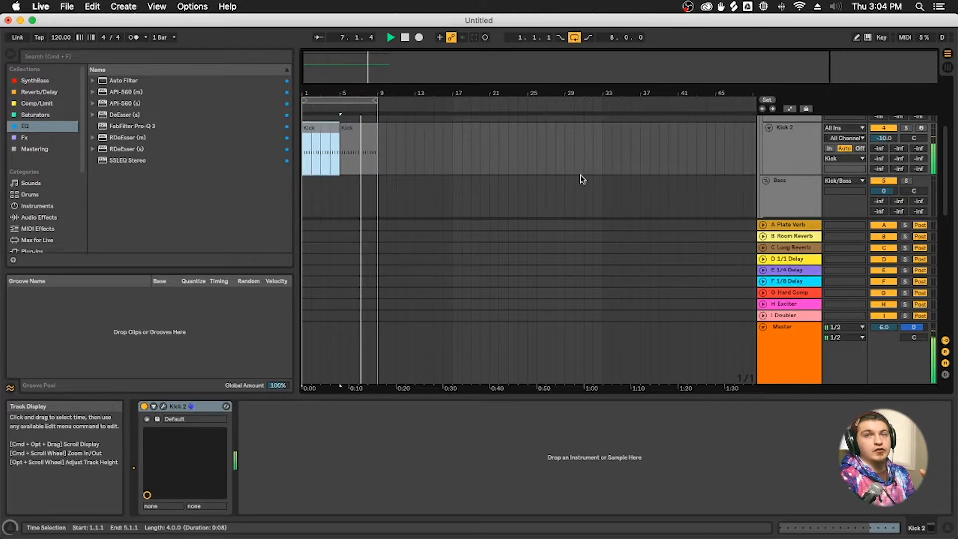
scroll(579, 174, "down", 3)
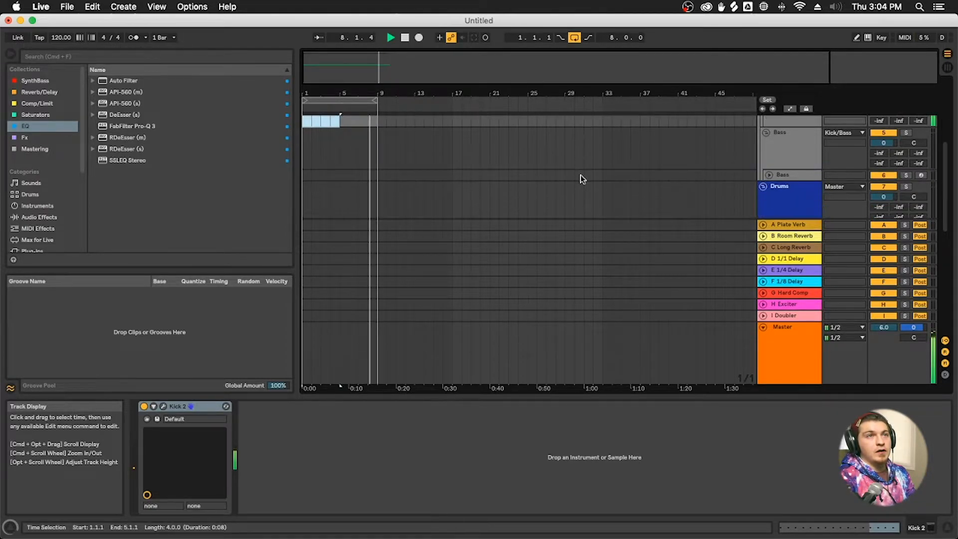
scroll(648, 190, "down", 3)
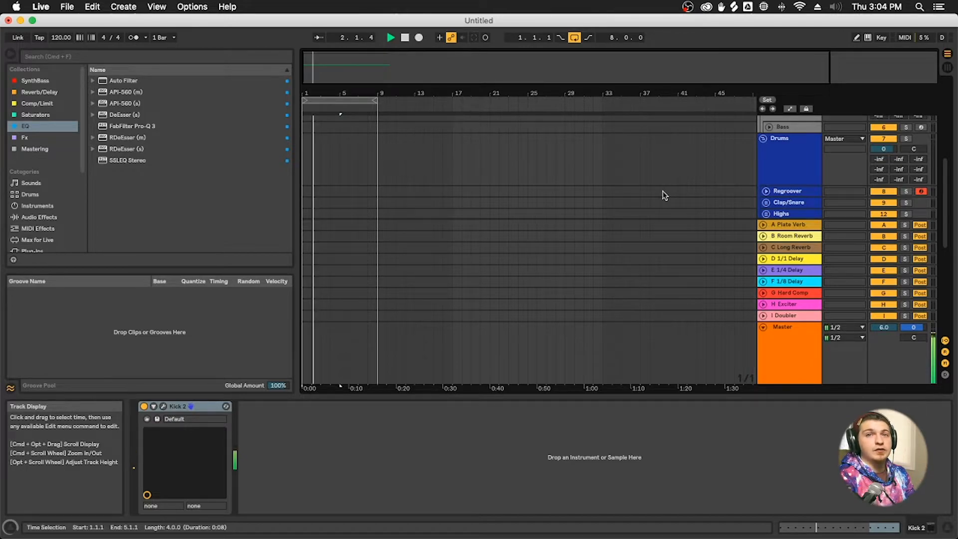
left_click(767, 205)
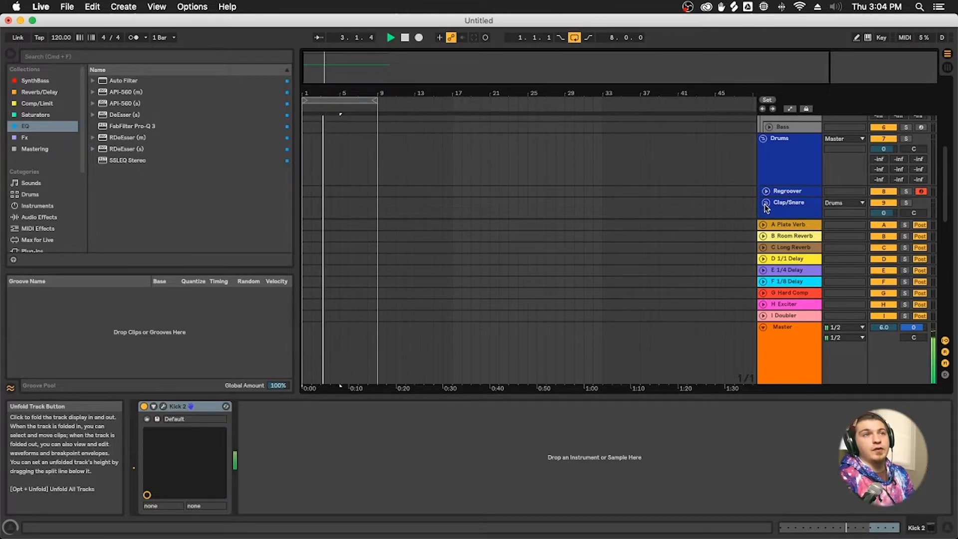
left_click(791, 182)
scroll(762, 185, "up", 2)
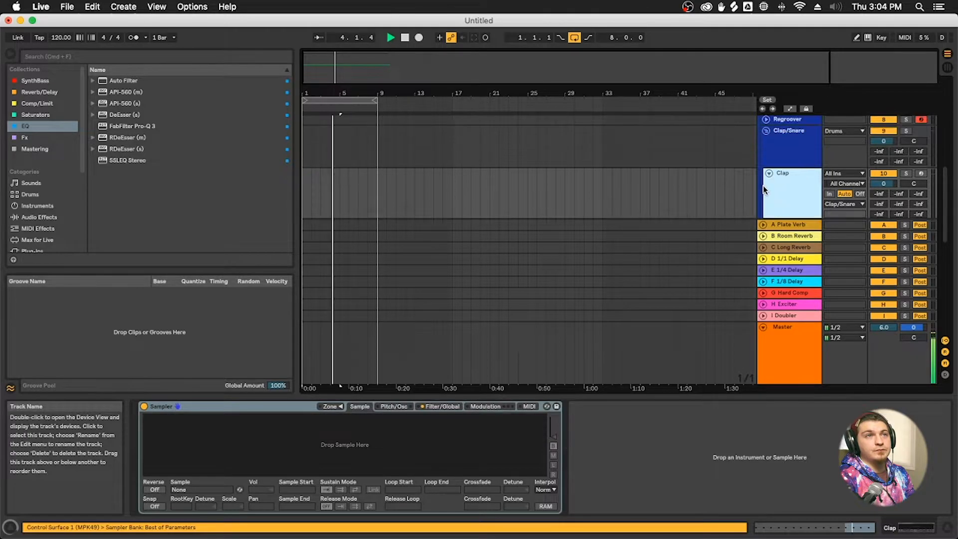
left_click(760, 142)
left_click(760, 154)
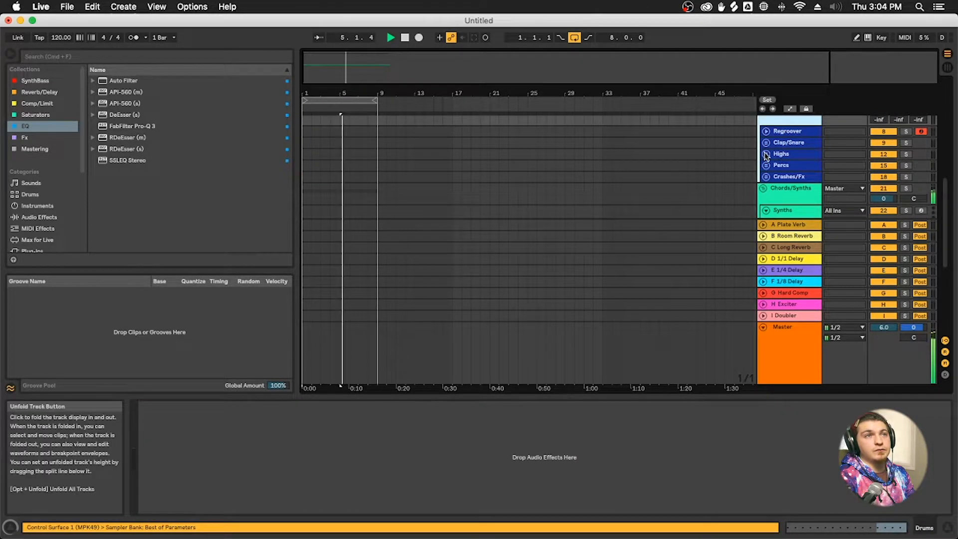
Unfold the Highs group, select its Hats track, and search the sample library in the Splice app for "surf"
left_click(766, 153)
left_click(784, 175)
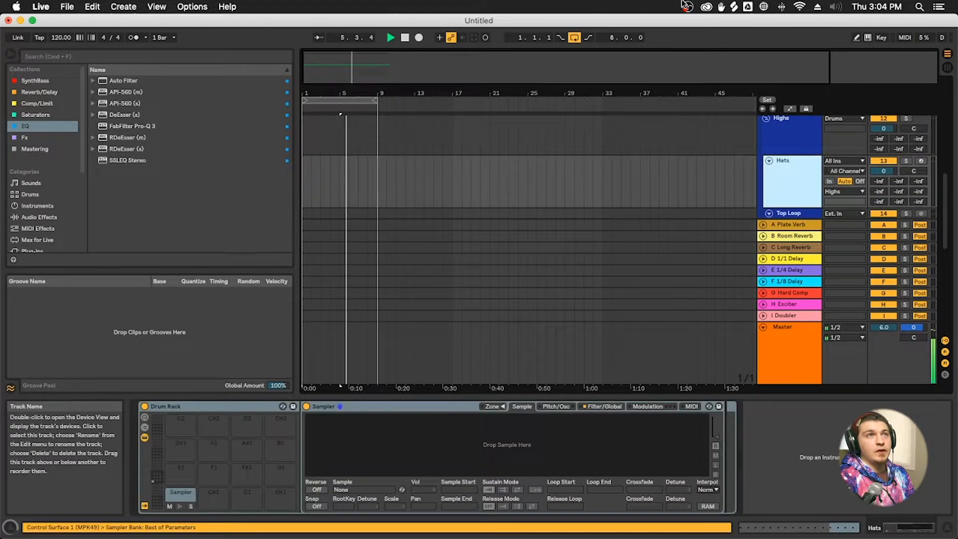
left_click(719, 7)
left_click(171, 140)
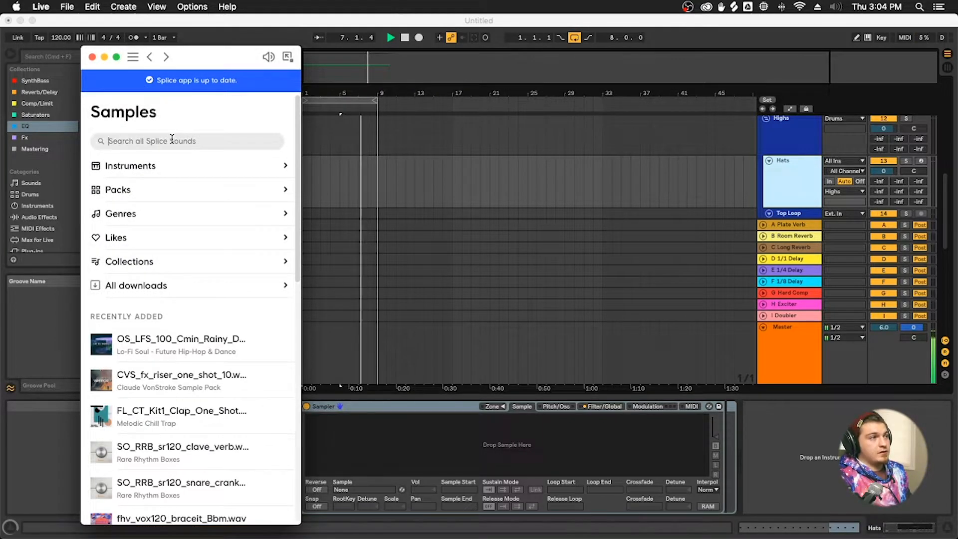
type("surf")
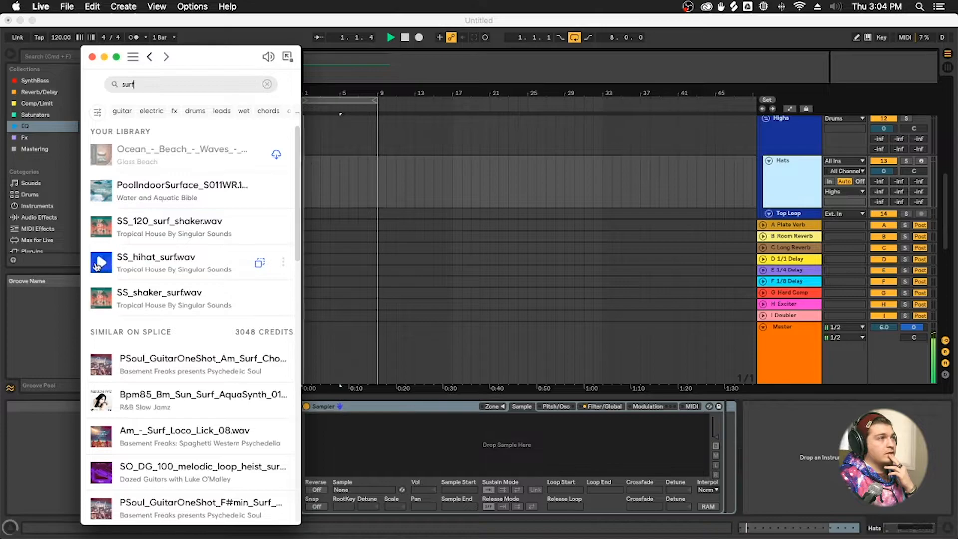
Preview SS_hihat_surf.wav and load it into the Sampler in the Hats track's Drum Rack
left_click(97, 266)
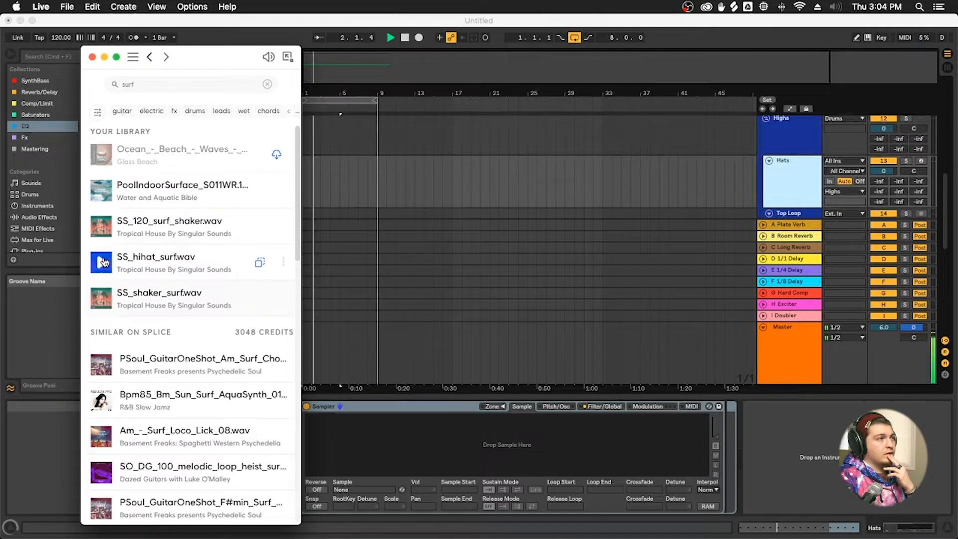
left_click_drag(184, 252, 557, 436)
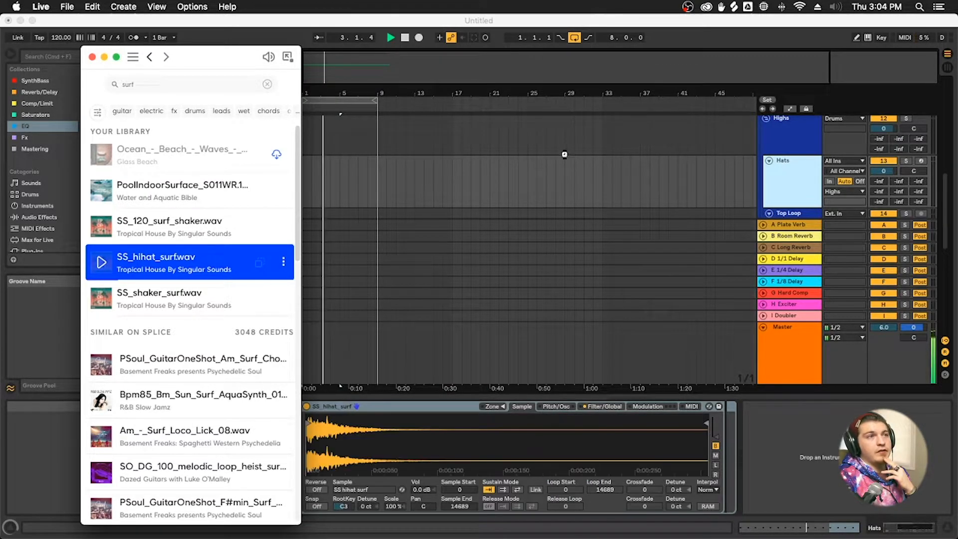
left_click(794, 140)
left_click(795, 176)
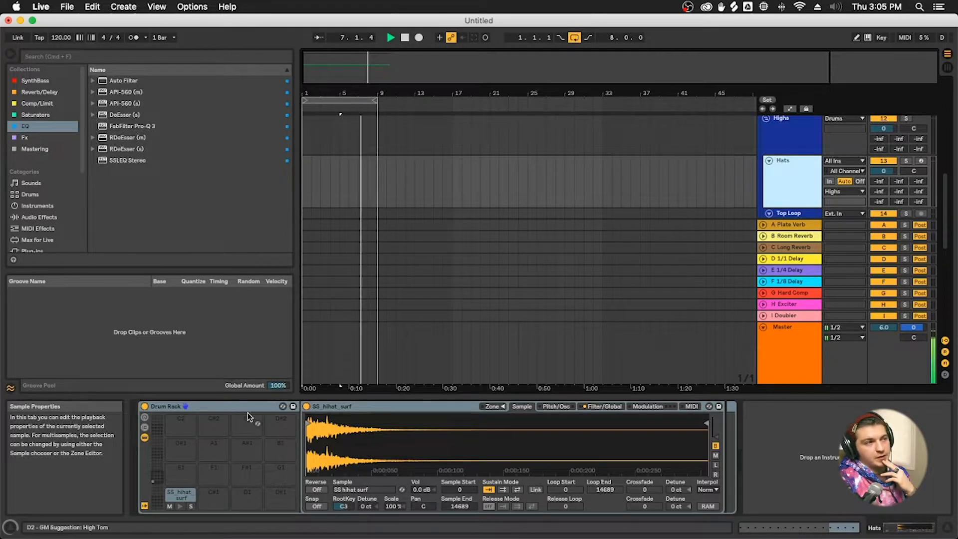
Examine the Drum Rack on the Hats track, comparing the SS_hihat_surf pad with the empty pads around it
left_click(217, 406)
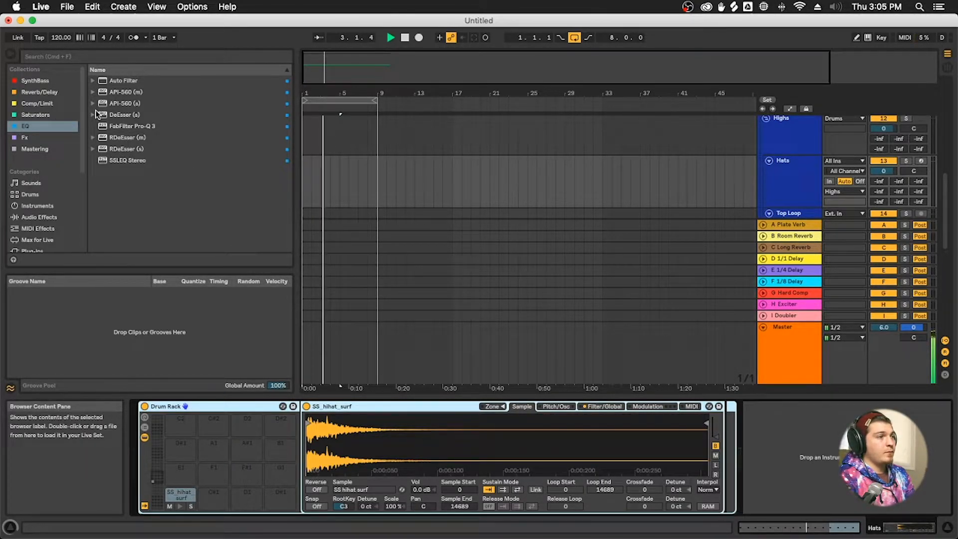
left_click(182, 499)
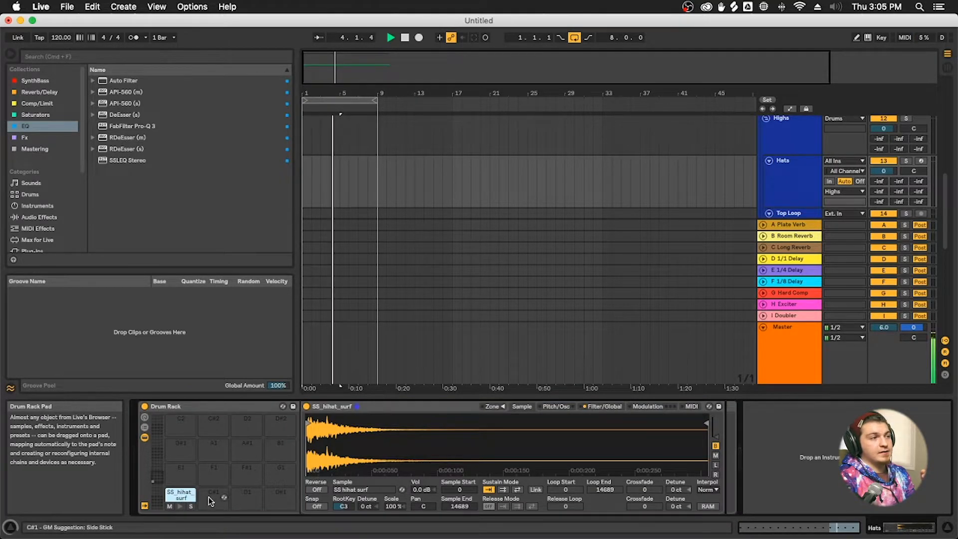
left_click(249, 498)
left_click(180, 496)
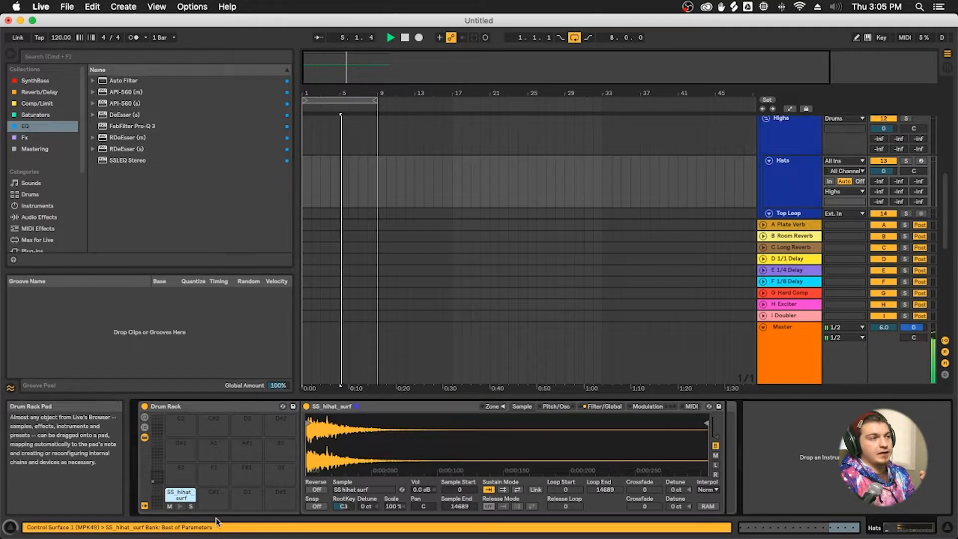
left_click(215, 498)
left_click(251, 499)
left_click(280, 497)
left_click(282, 473)
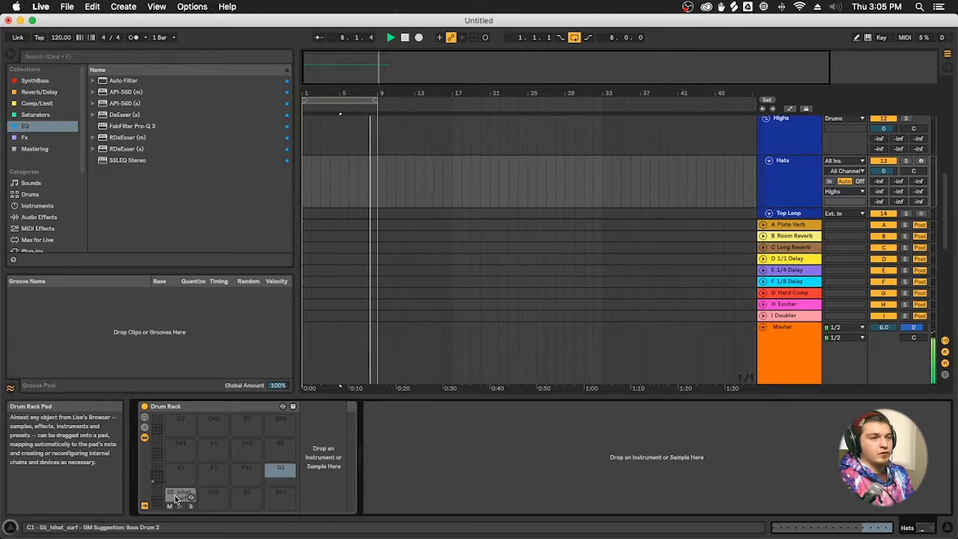
left_click(367, 189)
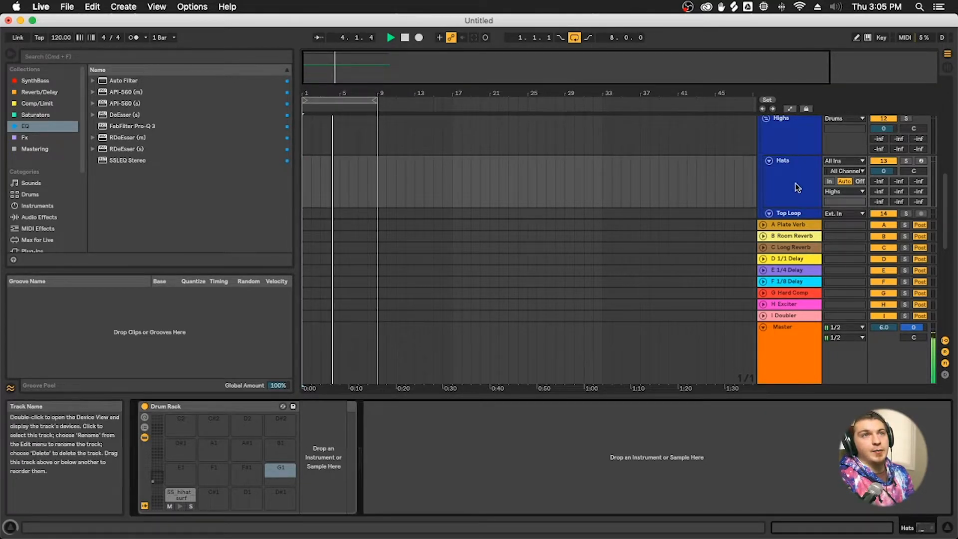
left_click(301, 188)
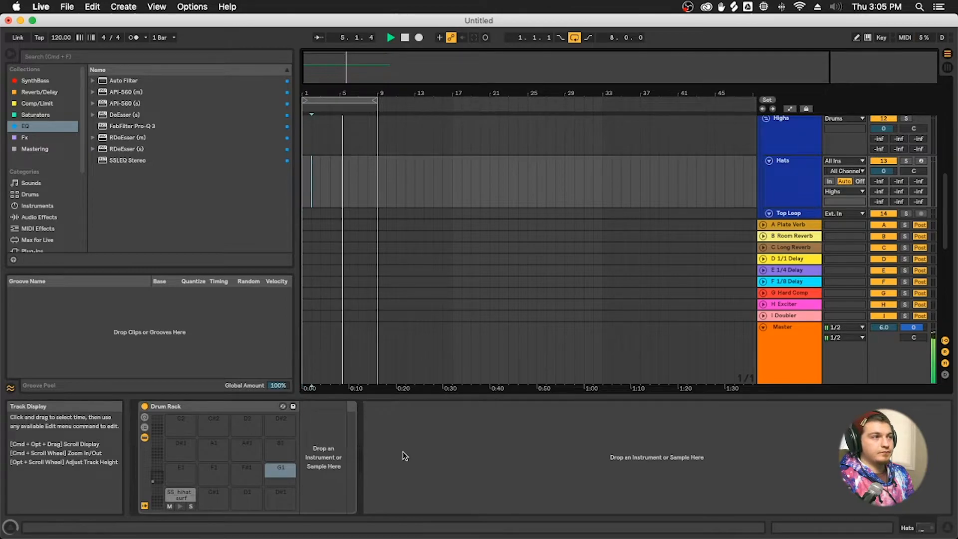
left_click(181, 494)
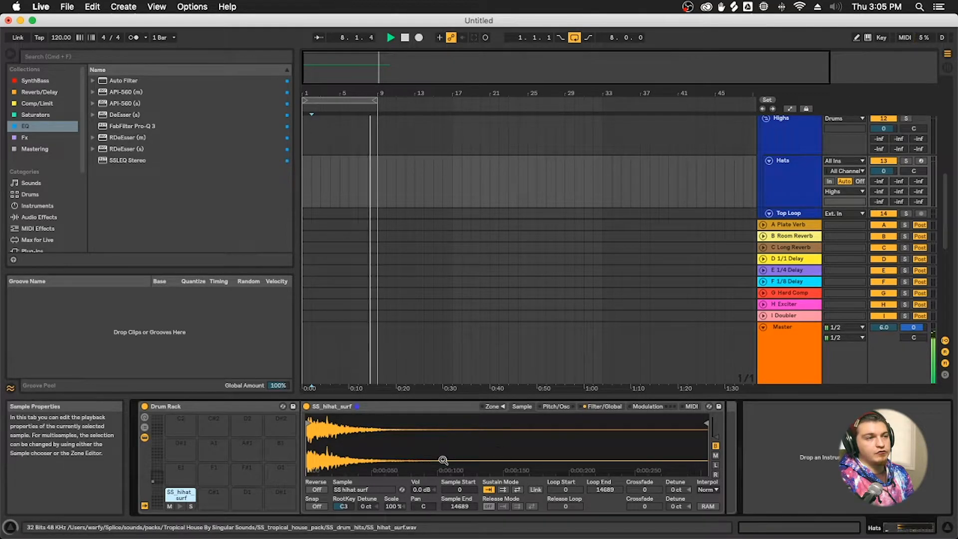
Create an empty four-bar MIDI clip on the Hats track, from bar 1 to bar 5
left_click(313, 195)
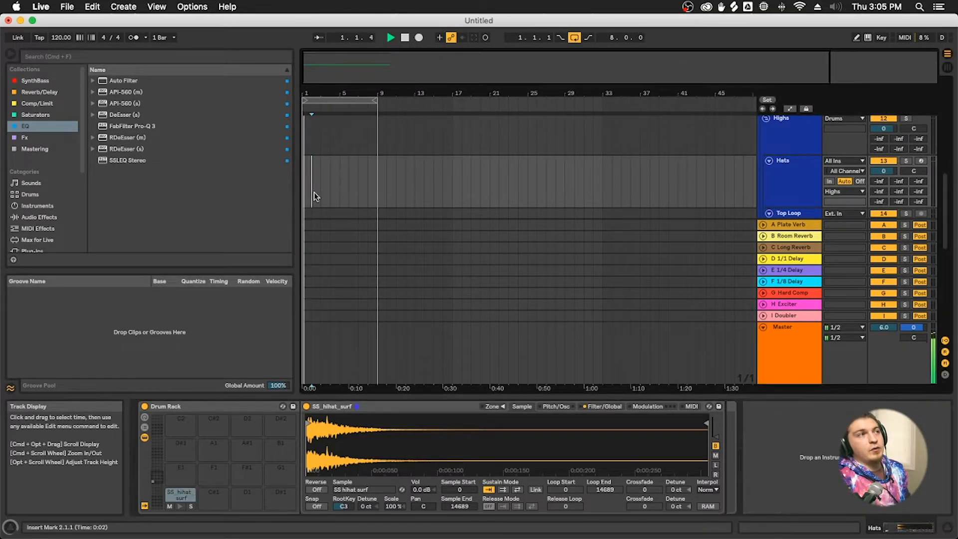
left_click_drag(330, 192, 341, 187)
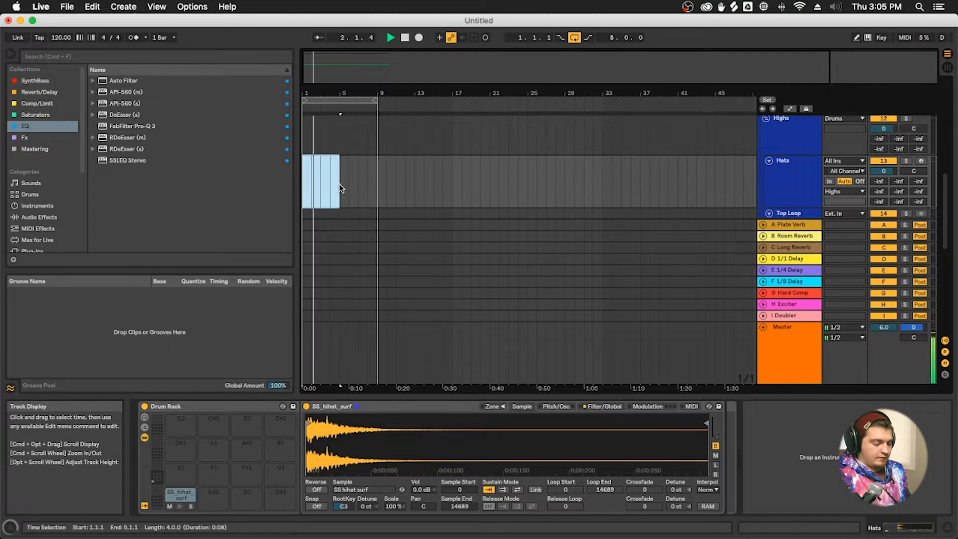
key("super+shift+m")
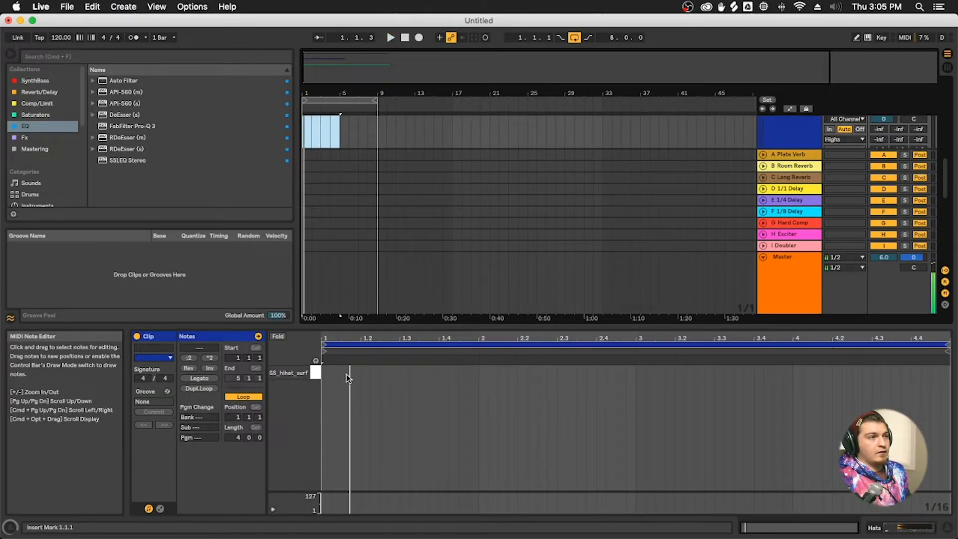
Fill the four-bar clip with sixteenth-note hi-hat hits on every off-beat, starting at 1.1.3, and play the loop
double_click(347, 373)
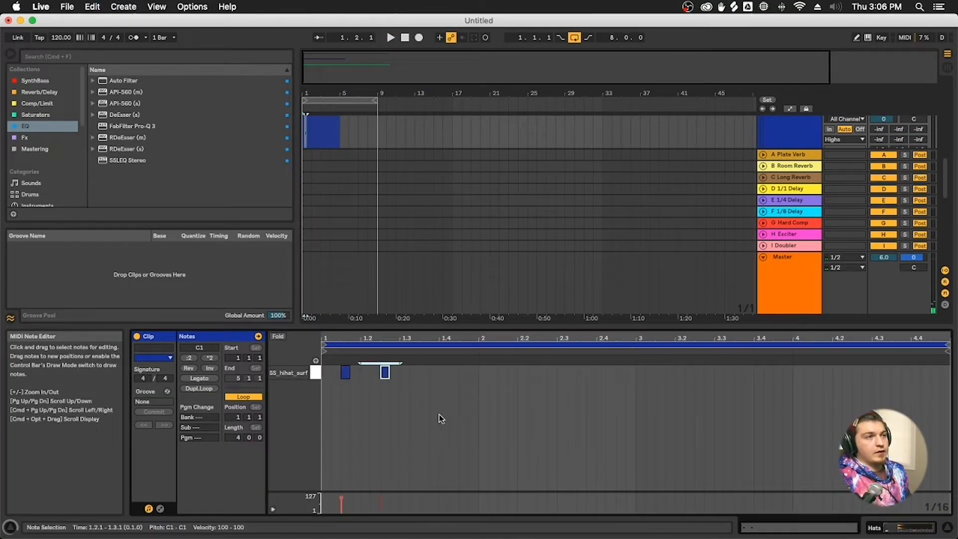
key("super+d")
key("super+a")
key("super+d")
key("super+d")
key("super+d")
key("space")
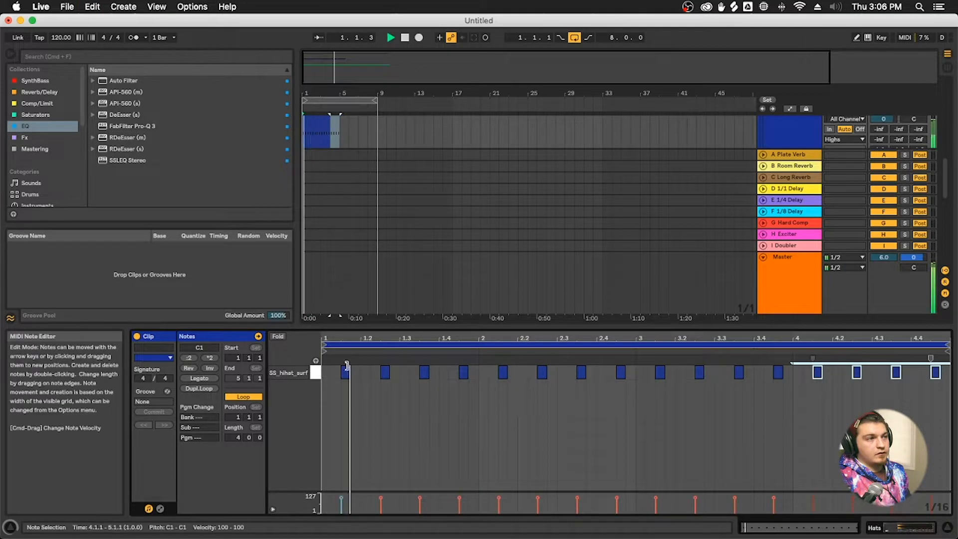
scroll(796, 151, "down", 3)
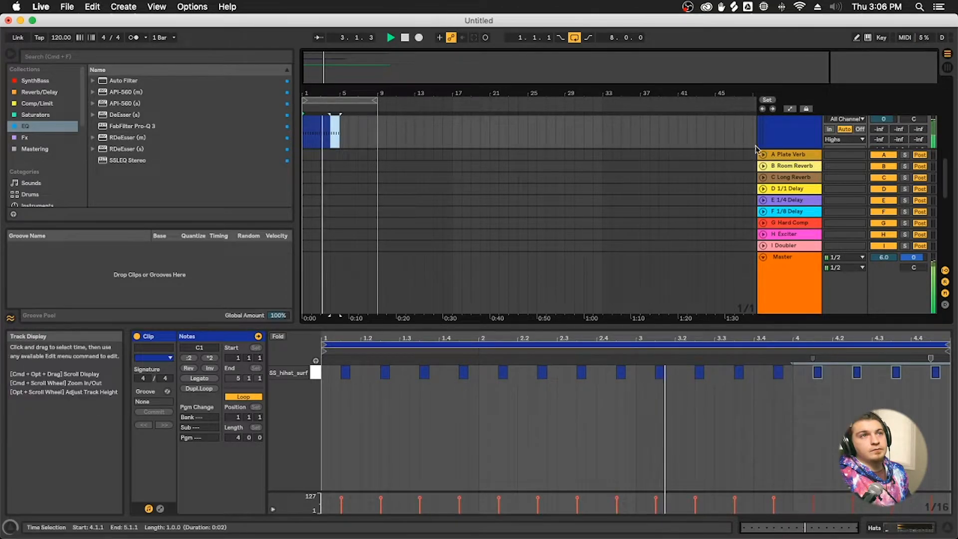
Duplicate the Hats clip to fill bars 5 to 9, and set all hi-hat notes in the first clip to velocity 127
left_click_drag(652, 330, 652, 417)
scroll(336, 145, "up", 2)
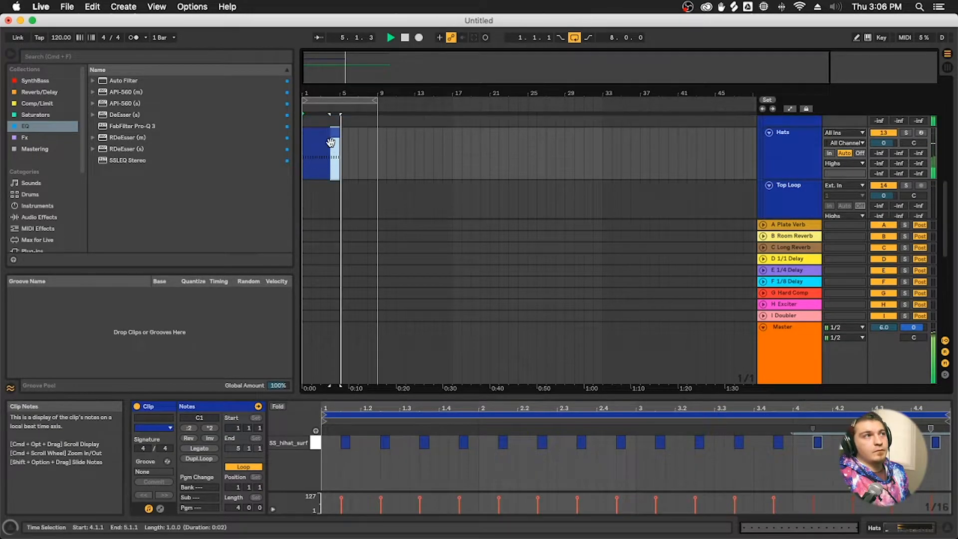
left_click(331, 134)
key("space")
left_click_drag(340, 135, 379, 140)
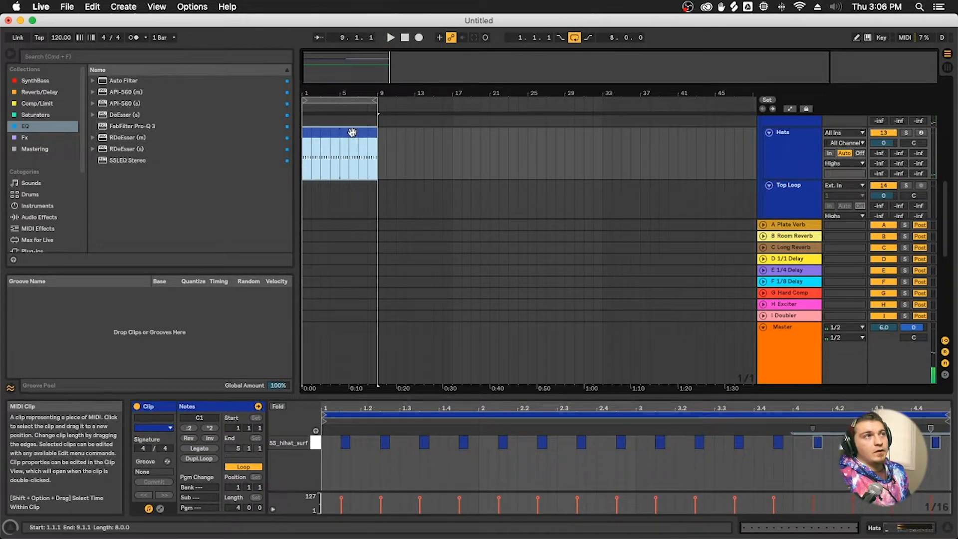
left_click(316, 439)
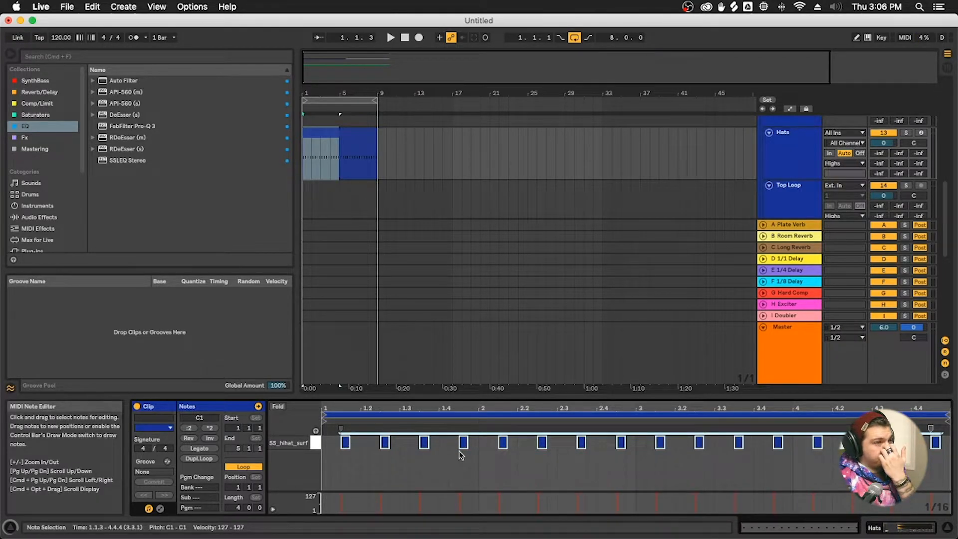
Play the Hats clips from bar 1 and set Vol<Vel to 40% in the hi-hat Sampler's Filter/Global settings
left_click(891, 529)
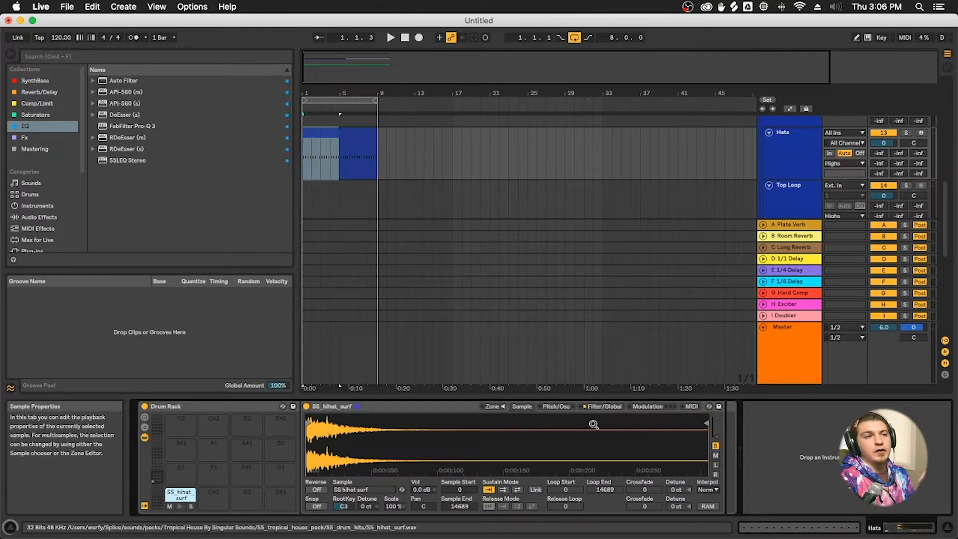
left_click(604, 406)
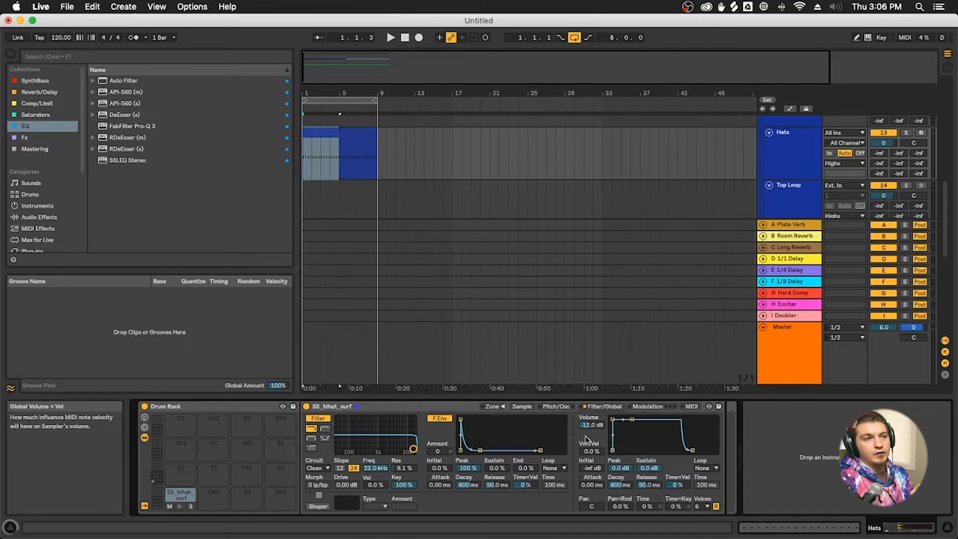
left_click(323, 134)
left_click(344, 134, "shift")
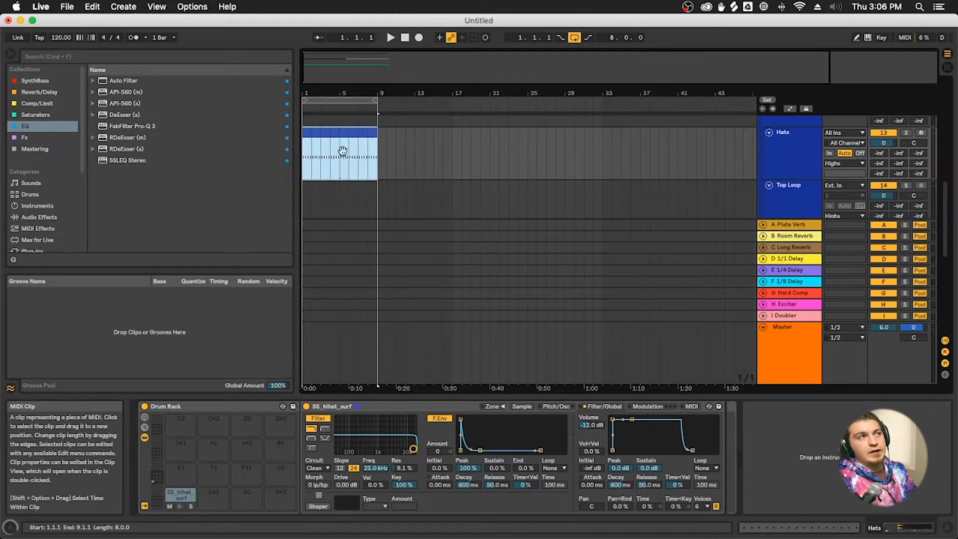
key("space")
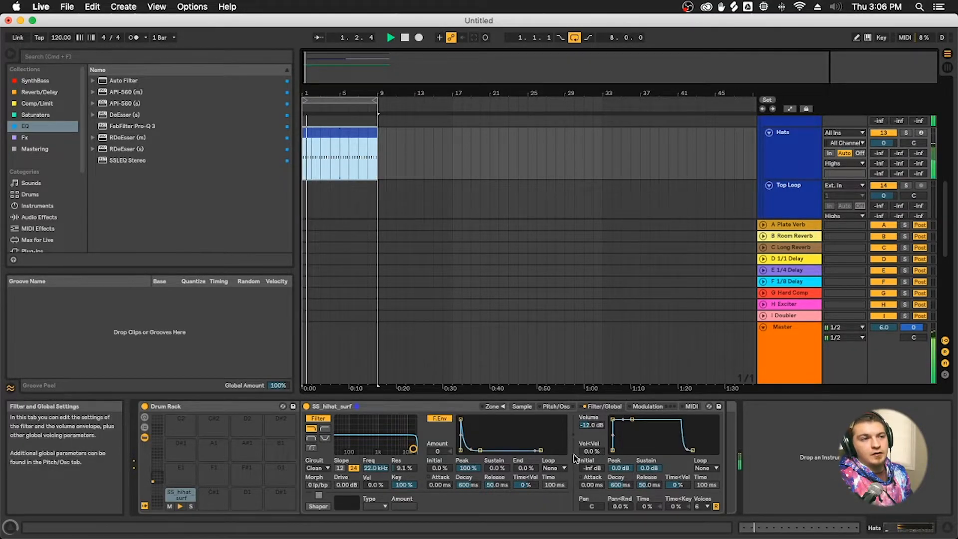
left_click_drag(597, 452, 597, 437)
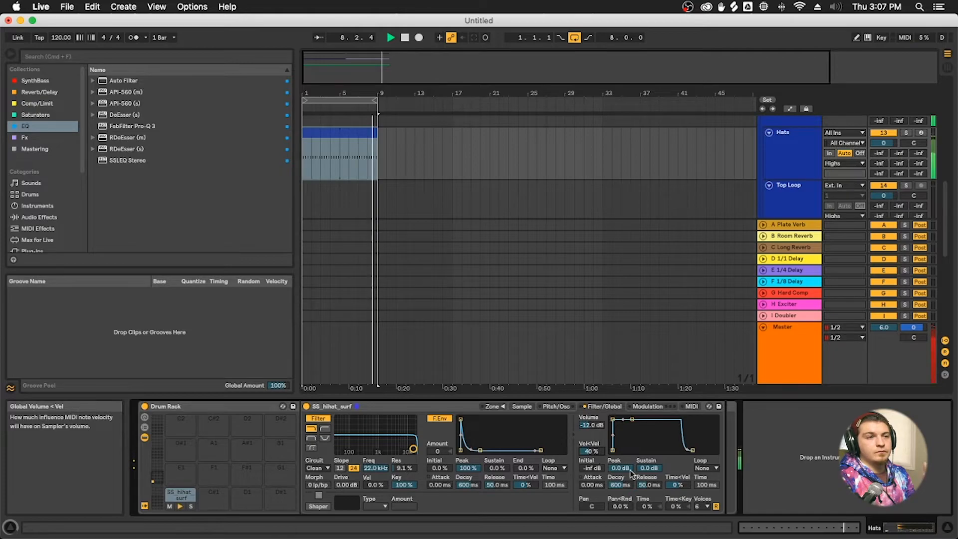
Lower the sustain of the hi-hat Sampler's volume envelope gradually to -8.1 dB while the loop plays
left_click_drag(636, 421, 636, 426)
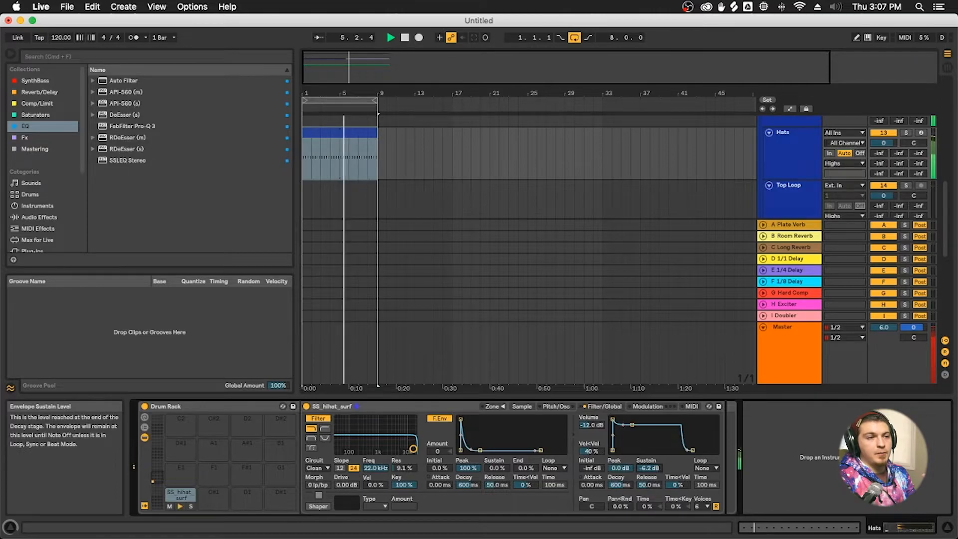
left_click_drag(649, 468, 648, 472)
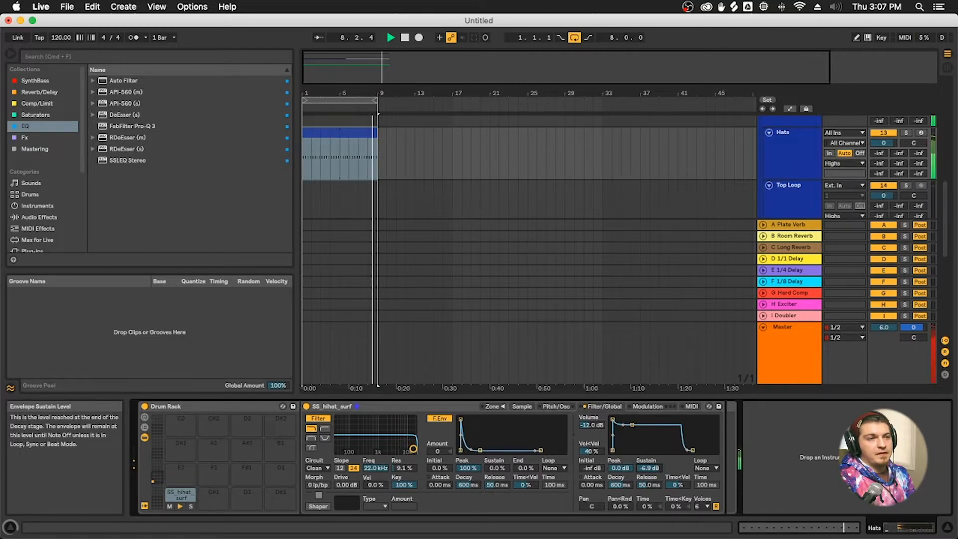
left_click_drag(649, 468, 649, 471)
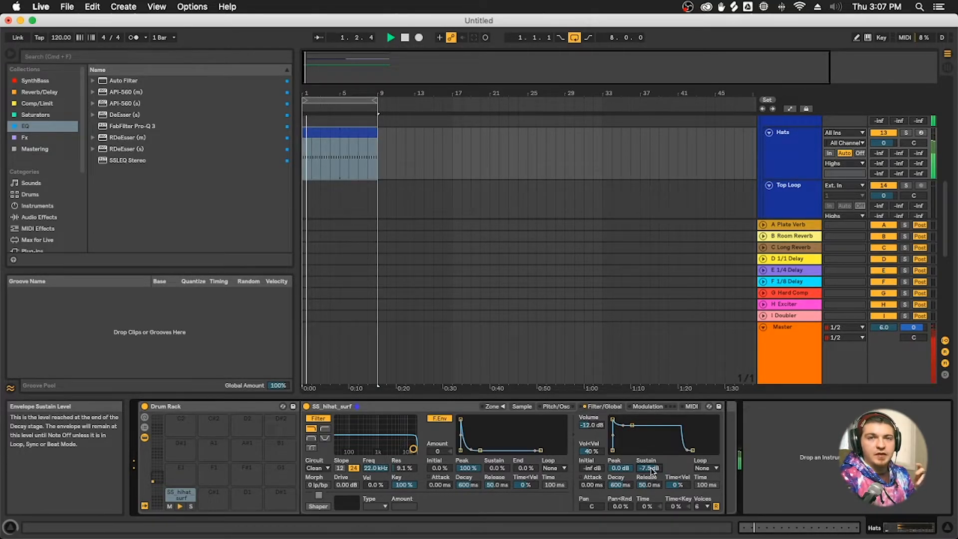
left_click_drag(650, 470, 654, 471)
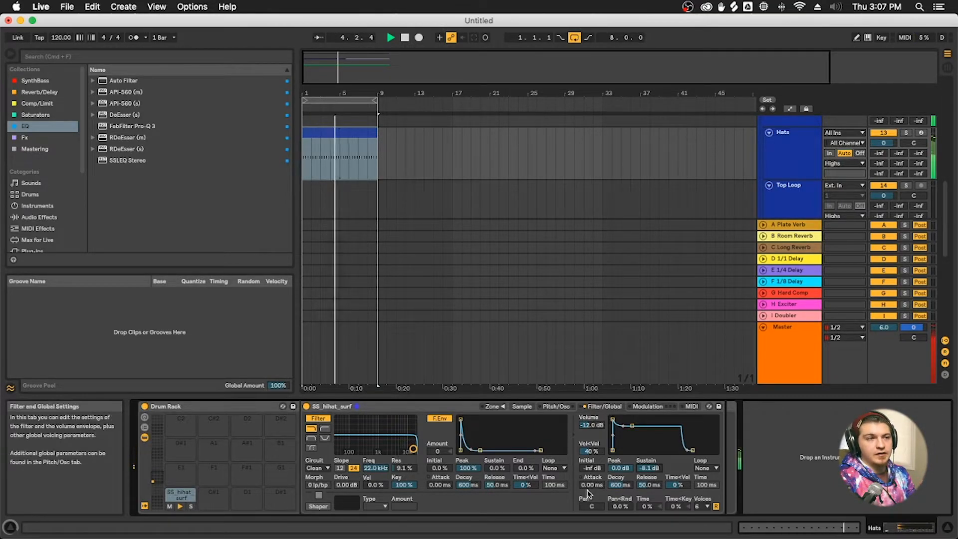
Set the hi-hat volume envelope's decay to 2.96 s, sustain to -11 dB and release to 206 ms
left_click_drag(593, 484, 619, 470)
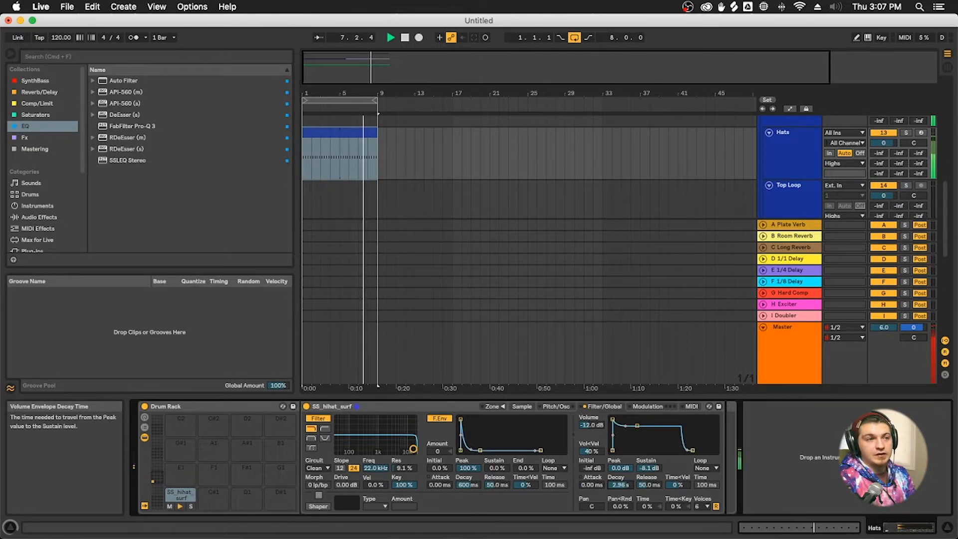
left_click_drag(648, 468, 650, 469)
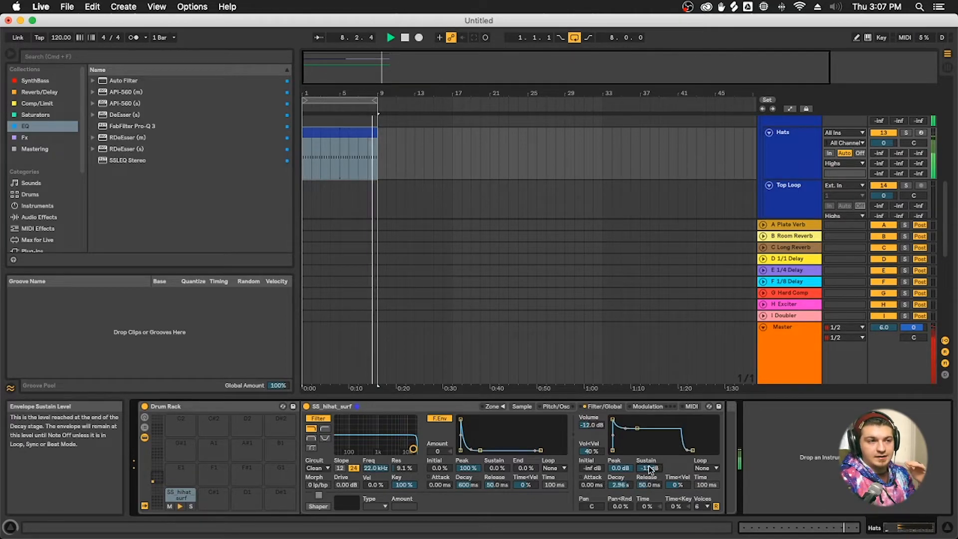
left_click_drag(648, 484, 648, 474)
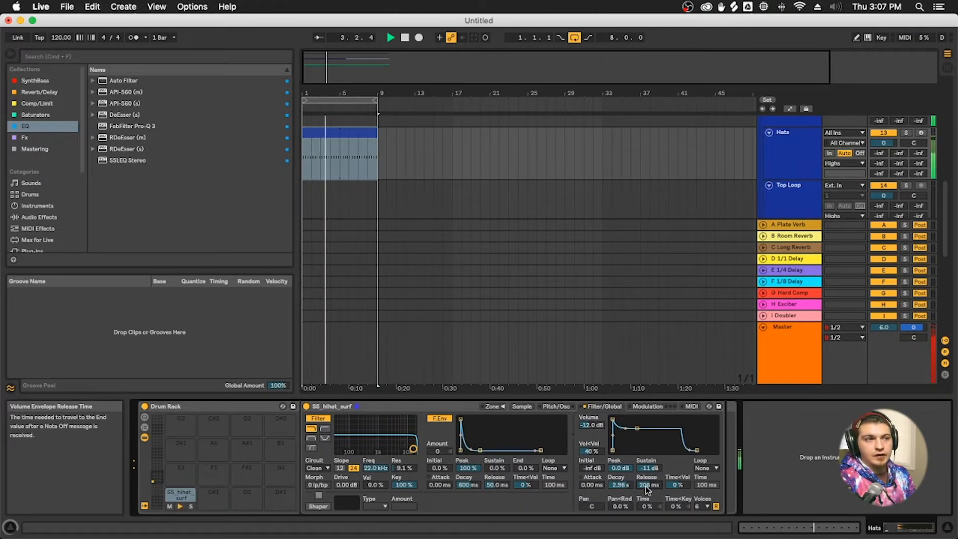
Try a 30.5 ms attack on the hi-hat volume envelope and return it to 0.00 ms
left_click_drag(592, 484, 592, 472)
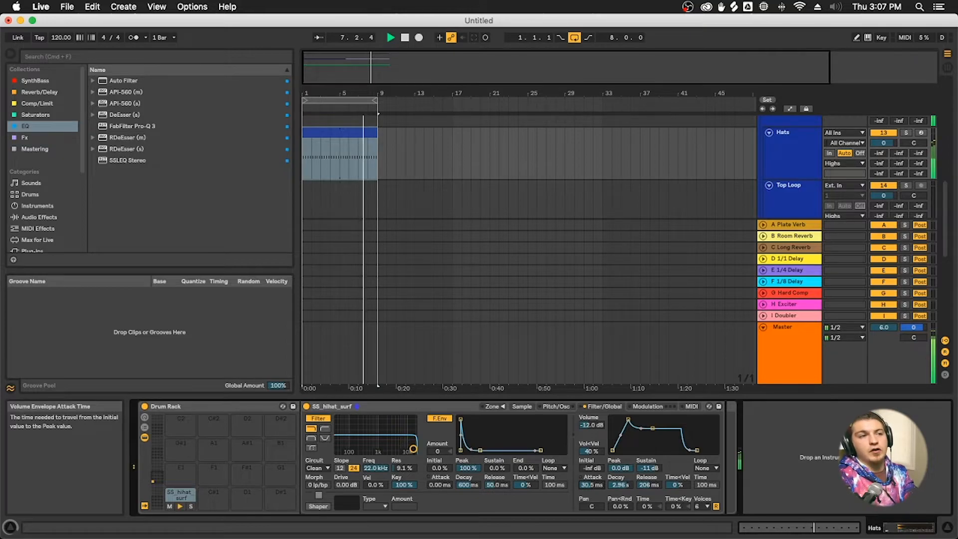
left_click_drag(599, 485, 599, 519)
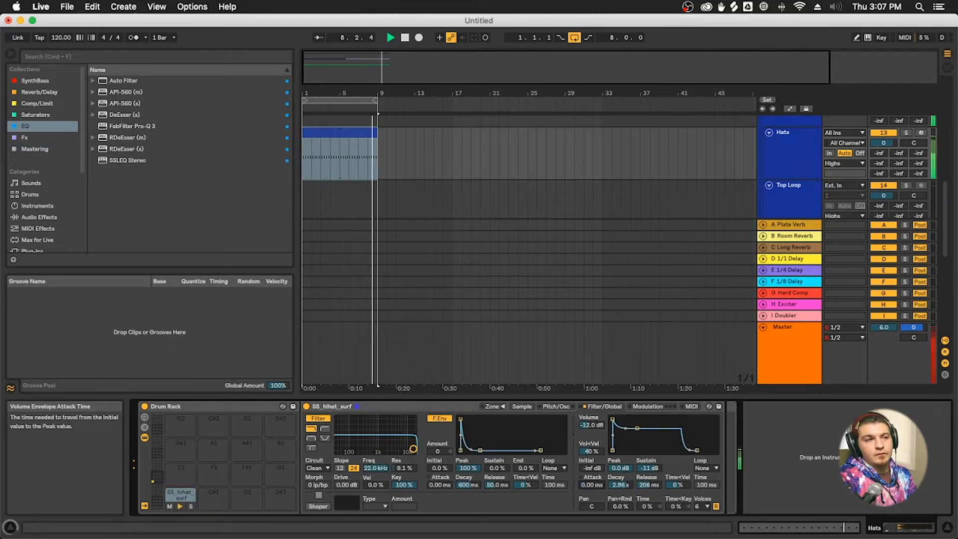
Compare extreme sustain and release amounts on the hi-hat volume envelope, settling on decay 60.0 s, release 345 ms and sustain -15 dB
left_click_drag(635, 467, 655, 469)
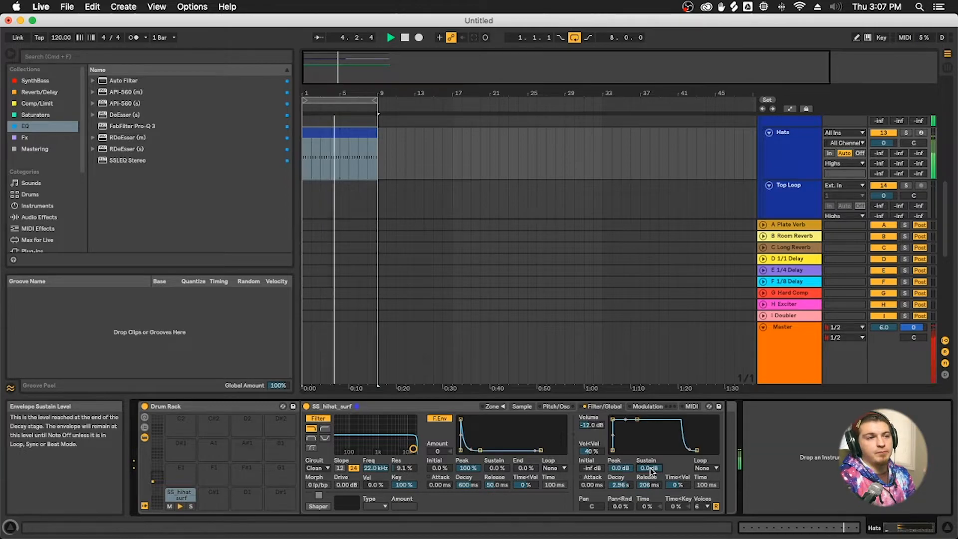
left_click_drag(650, 469, 650, 505)
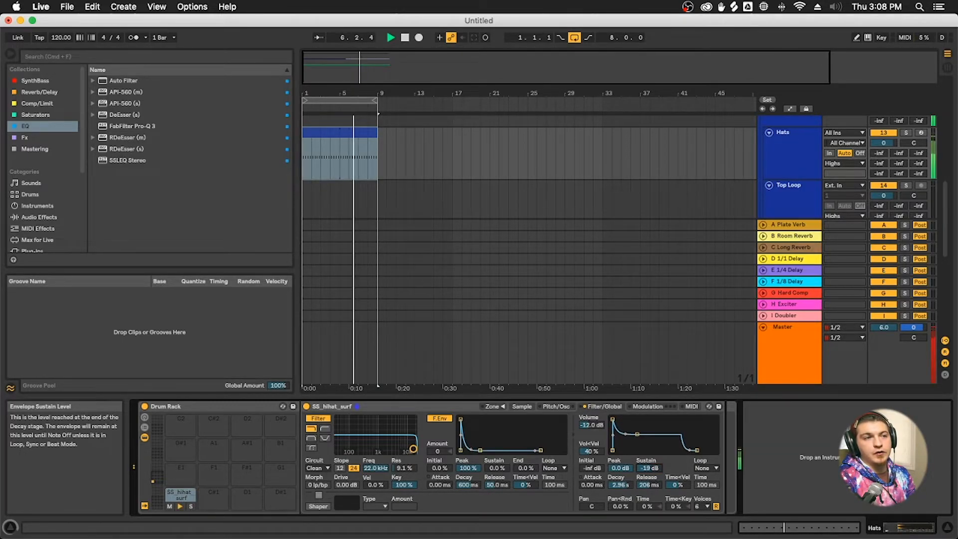
left_click_drag(650, 485, 650, 461)
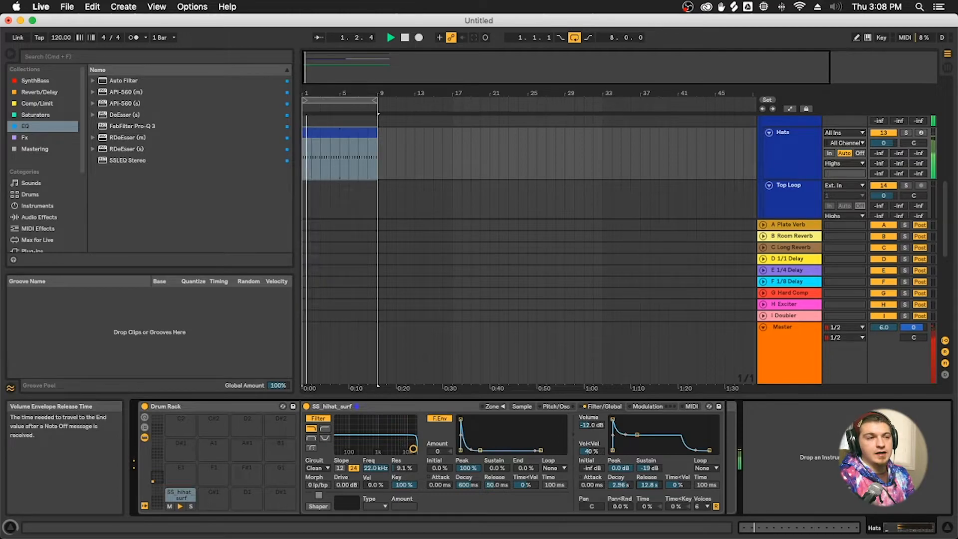
left_click_drag(649, 485, 620, 462)
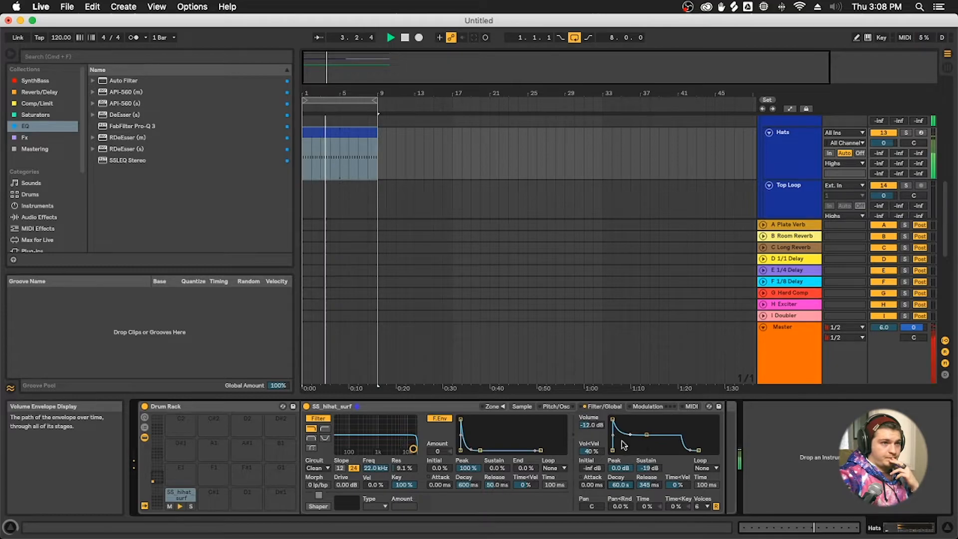
left_click_drag(646, 434, 646, 431)
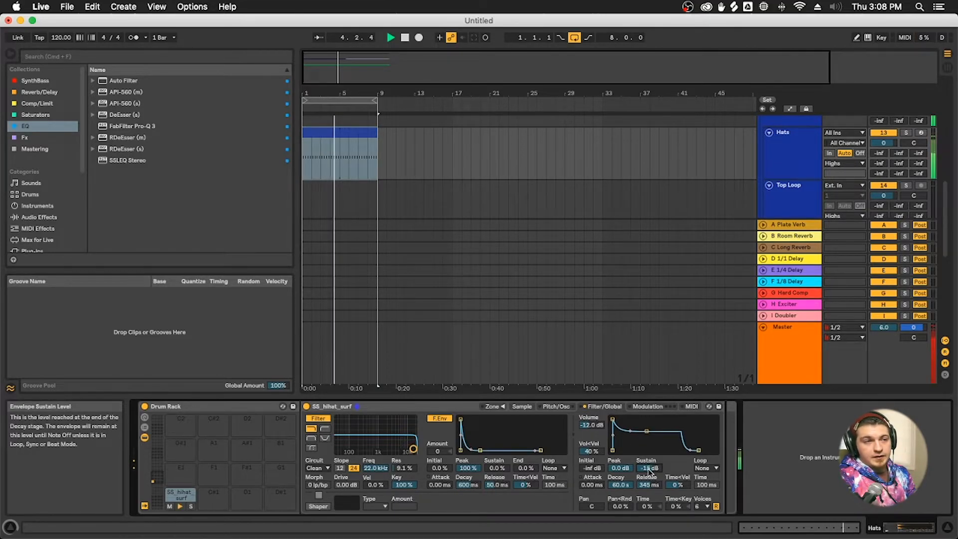
Restore the hi-hat volume envelope to decay 600 ms, sustain 0.0 dB and release 50.0 ms
left_click_drag(648, 471, 649, 452)
double_click(651, 486)
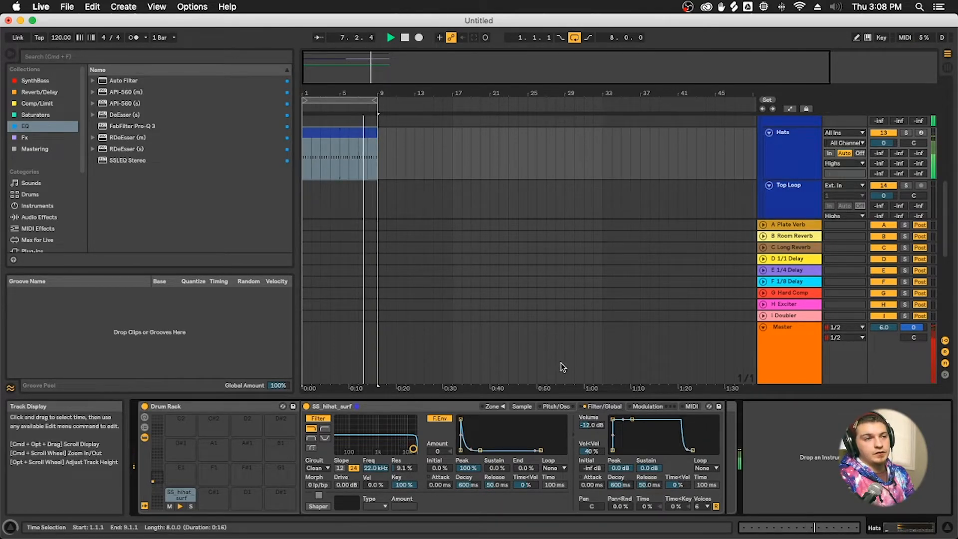
Unfold the Bass track inside the Bass group and select it to show its Serum device
scroll(499, 187, "down", 5)
scroll(573, 186, "up", 6)
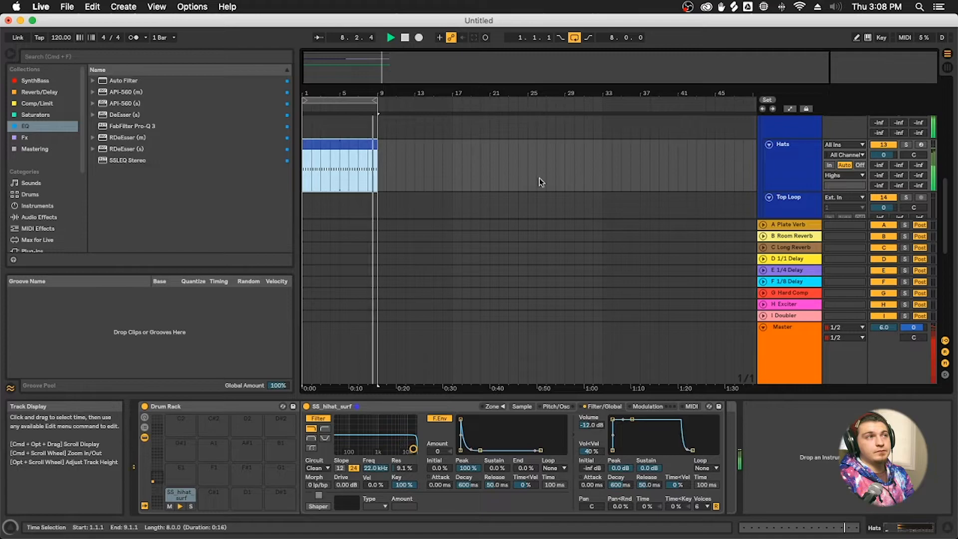
scroll(406, 171, "down", 5)
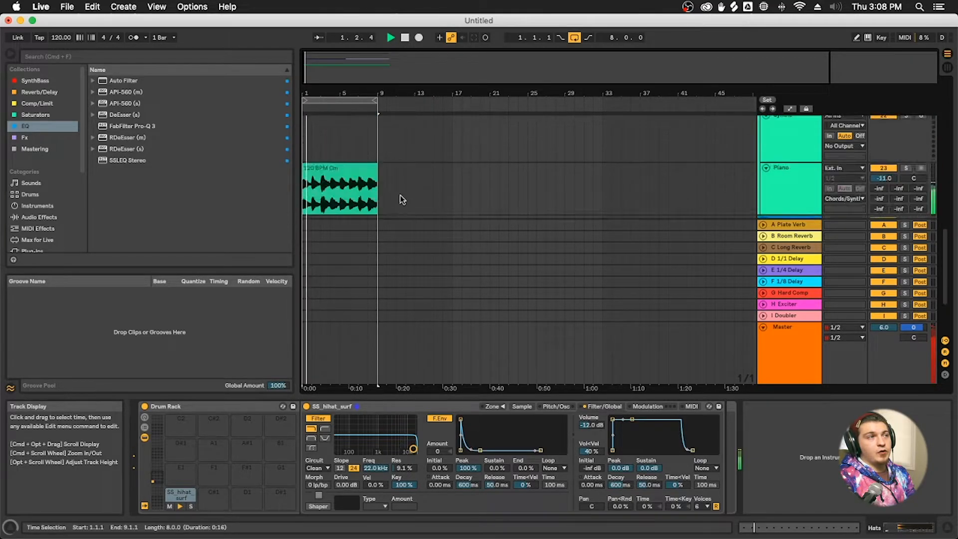
scroll(329, 154, "up", 5)
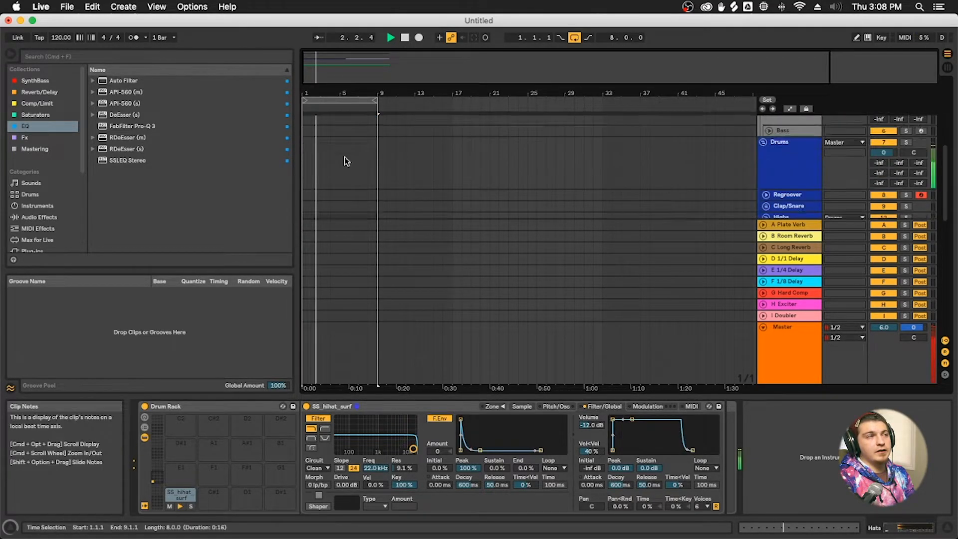
scroll(344, 164, "down", 4)
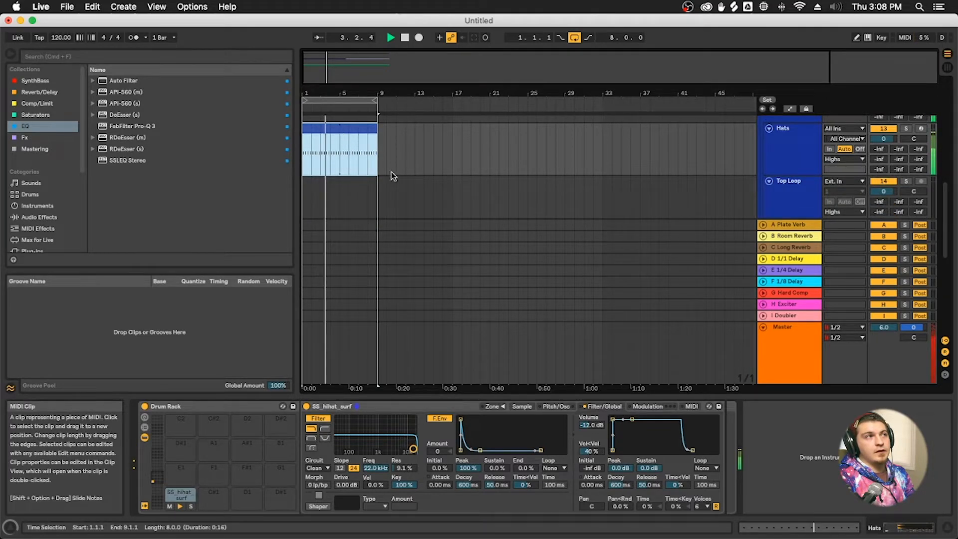
scroll(385, 173, "up", 2)
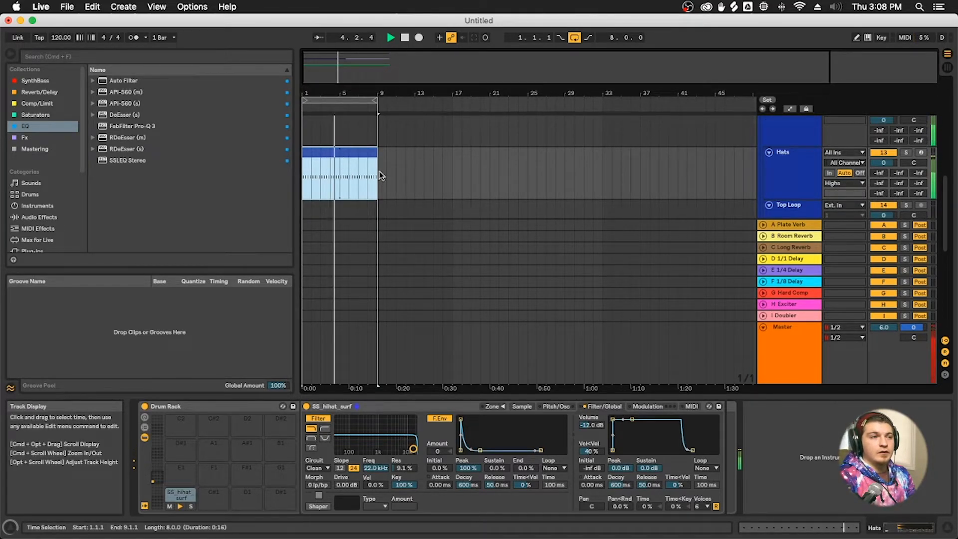
scroll(448, 201, "up", 5)
left_click(763, 190)
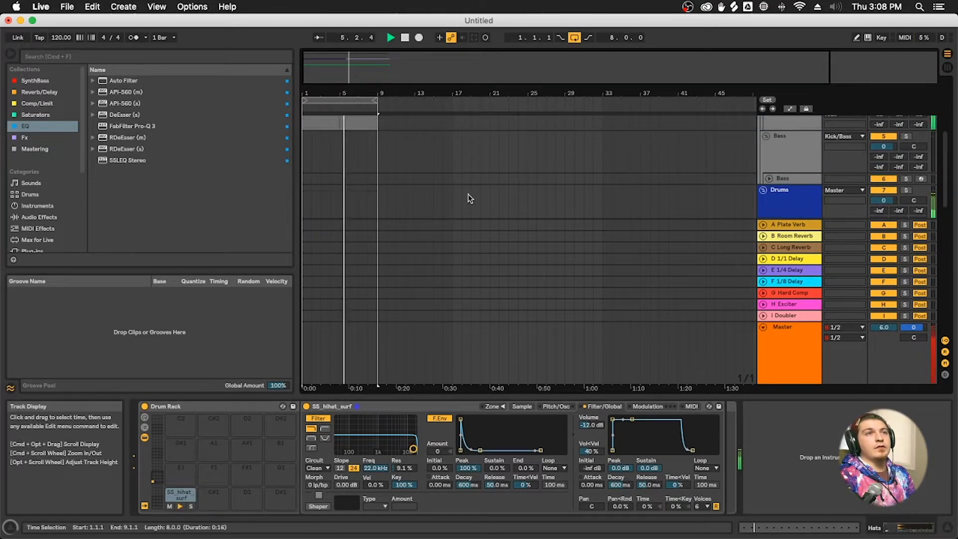
left_click_drag(780, 184, 782, 210)
left_click(780, 187)
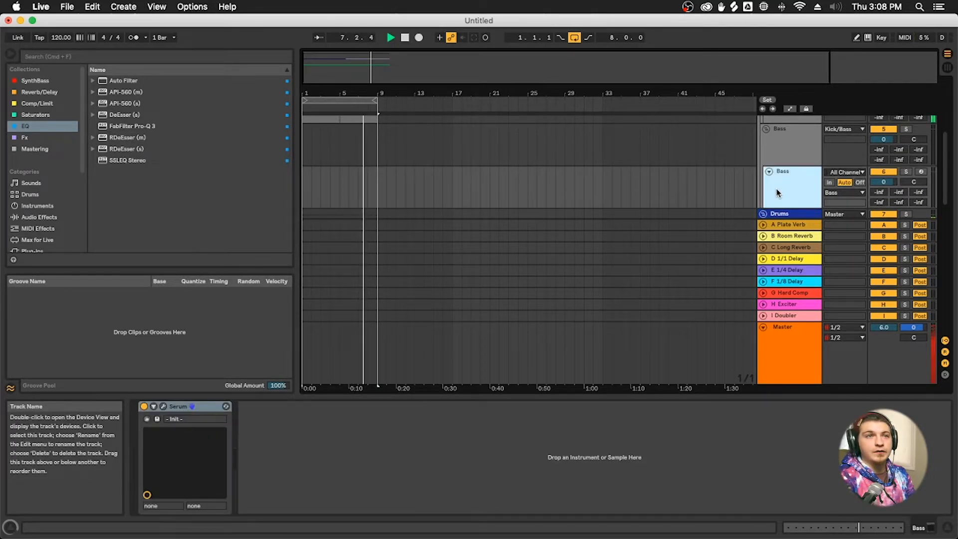
left_click(379, 196)
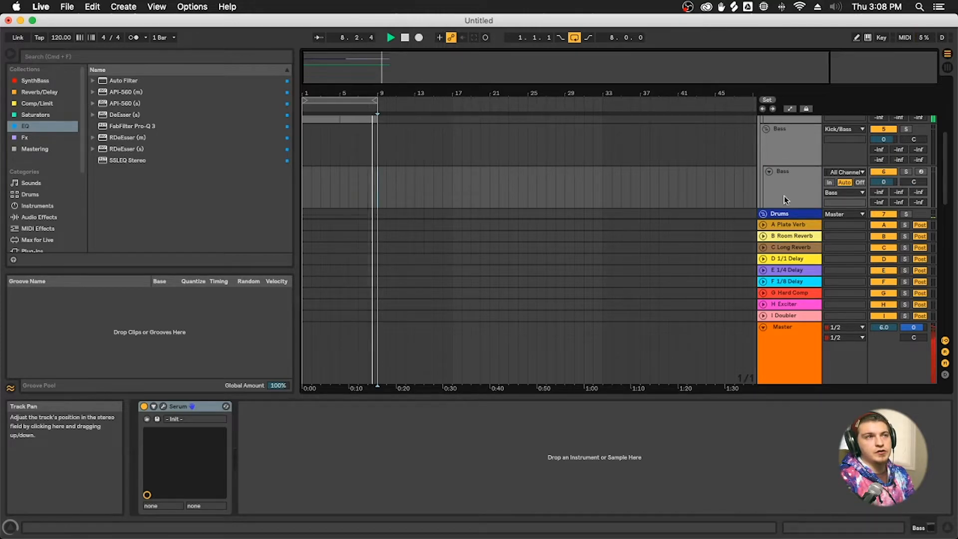
Open the Bass track's Serum plug-in window and switch its skin to Default
left_click(163, 406)
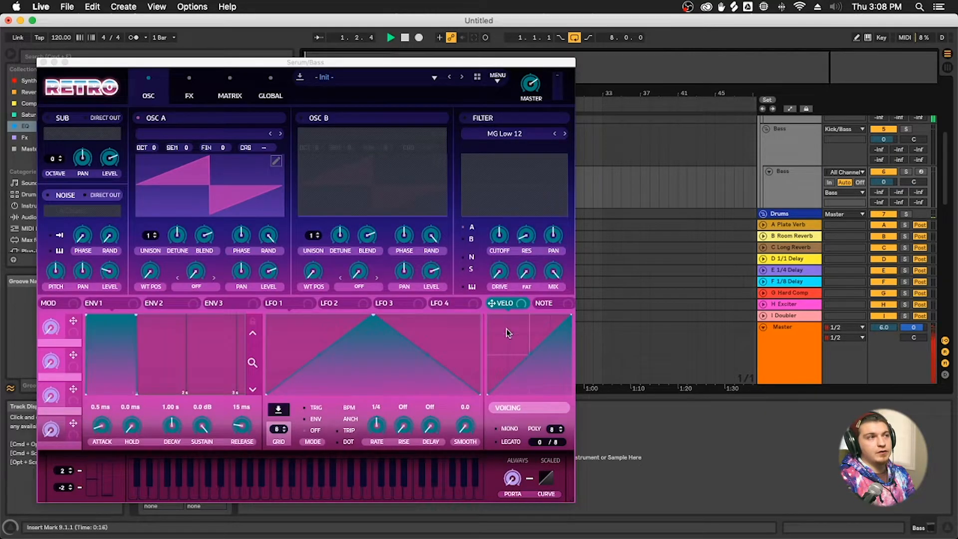
left_click_drag(269, 76, 446, 50)
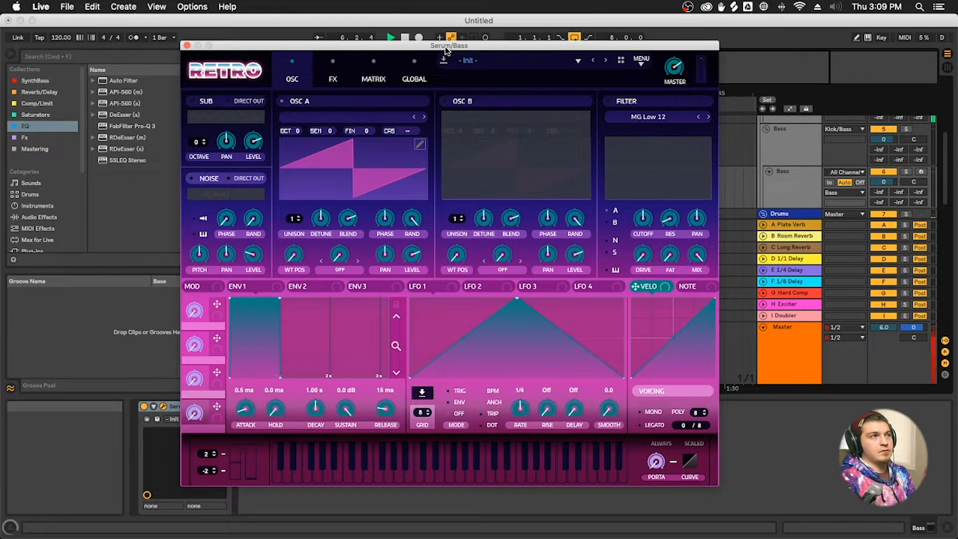
left_click(257, 80)
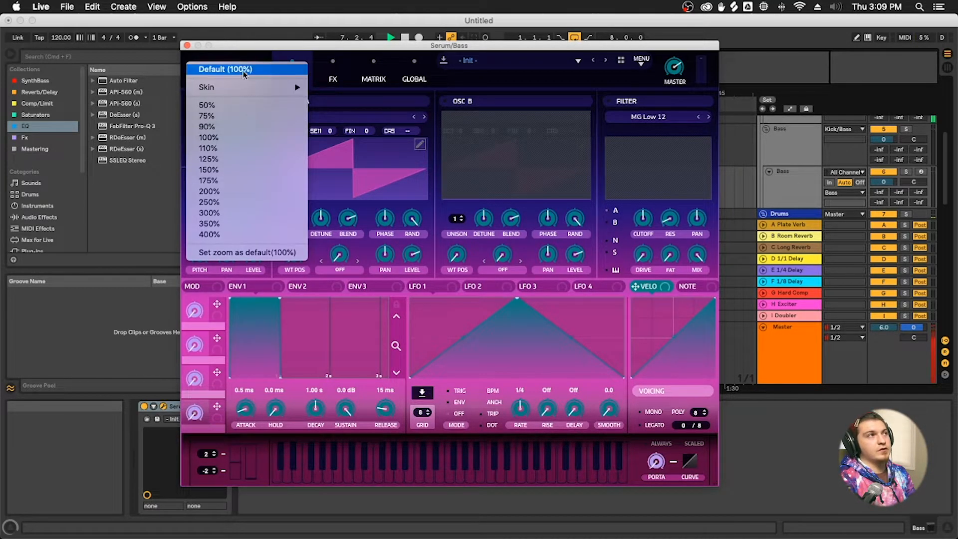
left_click(256, 52)
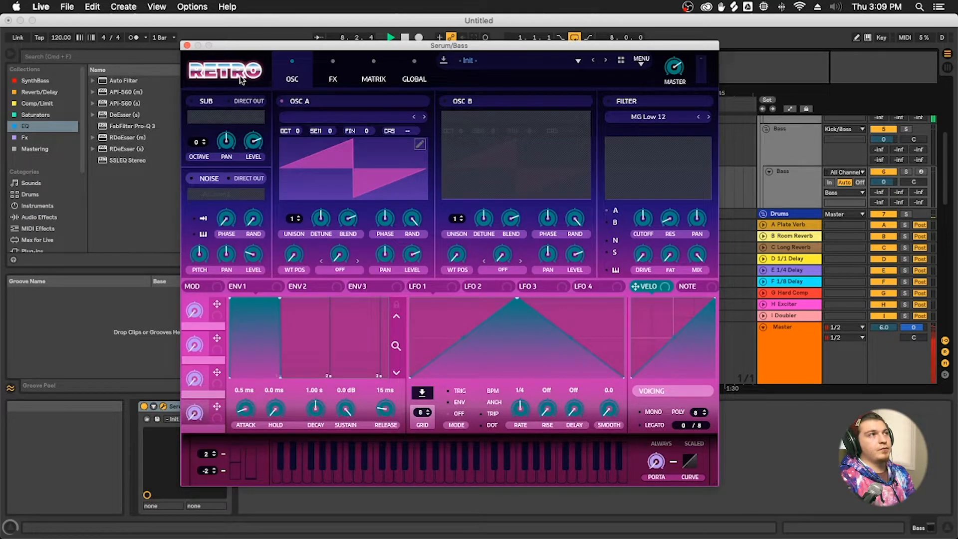
left_click(243, 81)
mouse_move(280, 87)
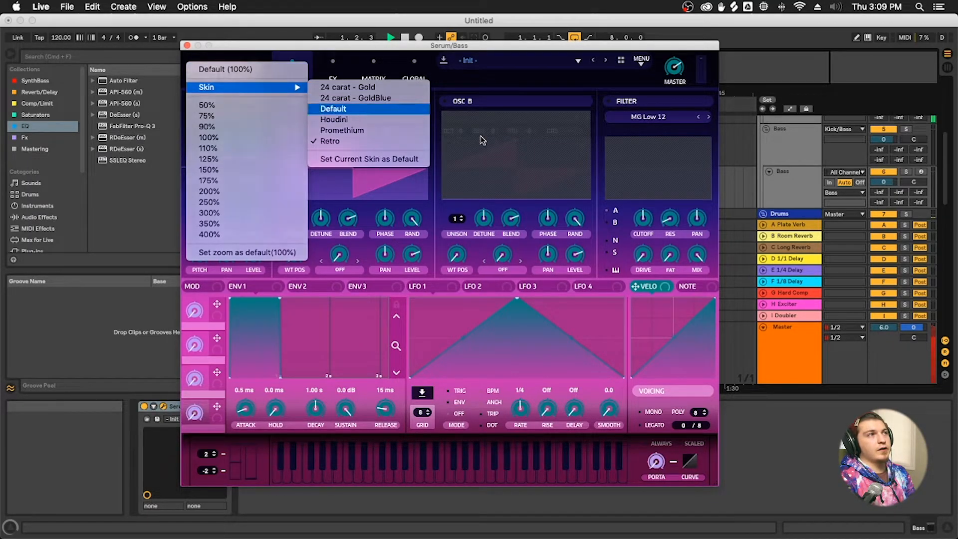
left_click(372, 108)
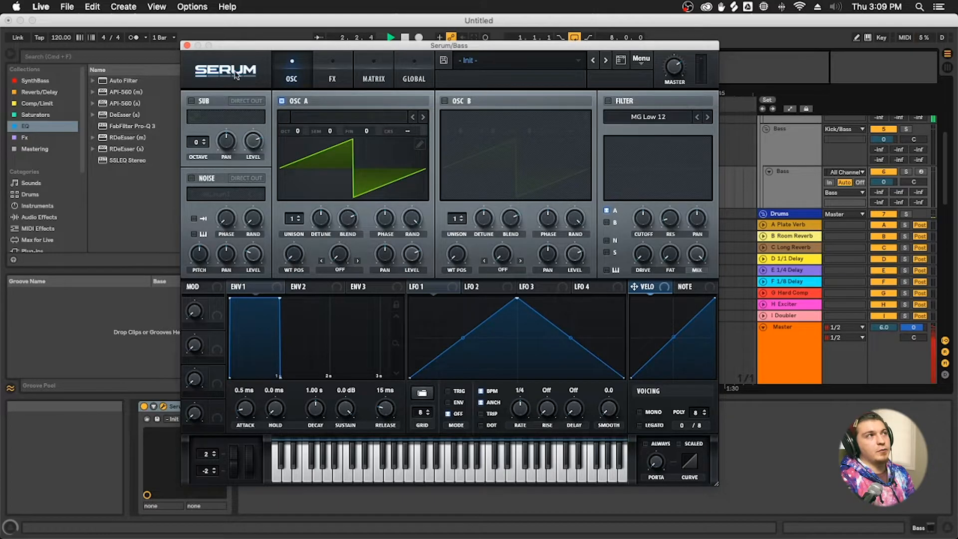
Set the Serum skin back to Retro and close the plug-in window
left_click(236, 75)
mouse_move(251, 86)
left_click(350, 142)
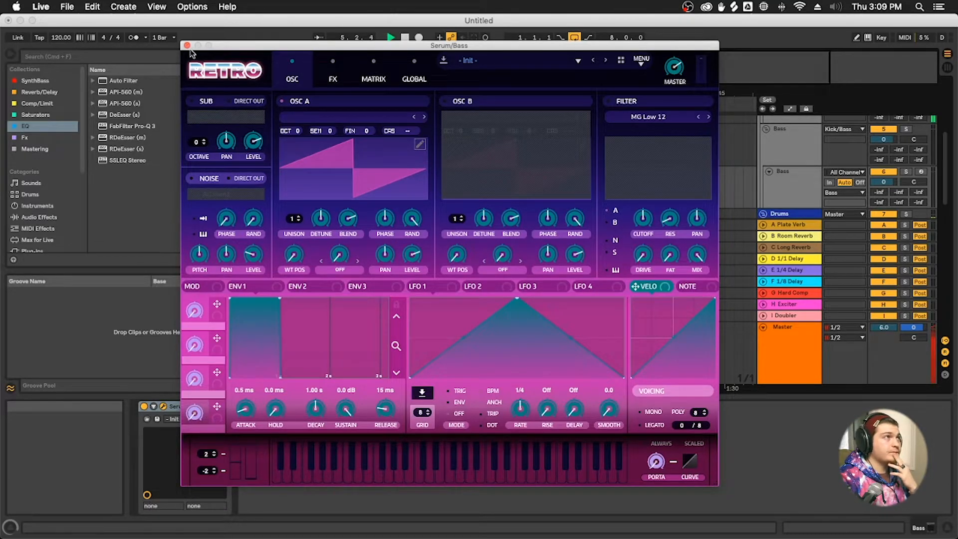
left_click_drag(260, 47, 223, 34)
left_click(150, 33)
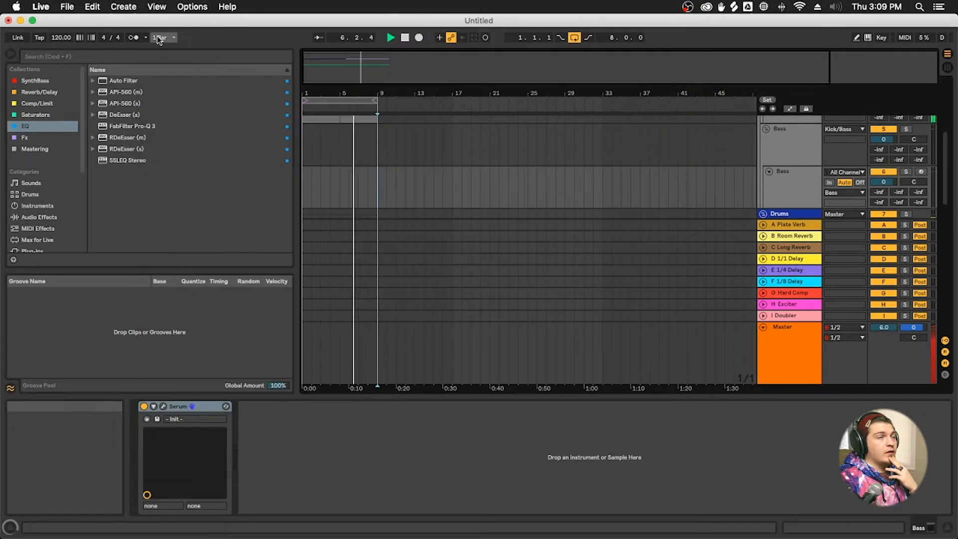
Insert a new audio track directly below the Bass track
left_click(800, 194)
key("super+t")
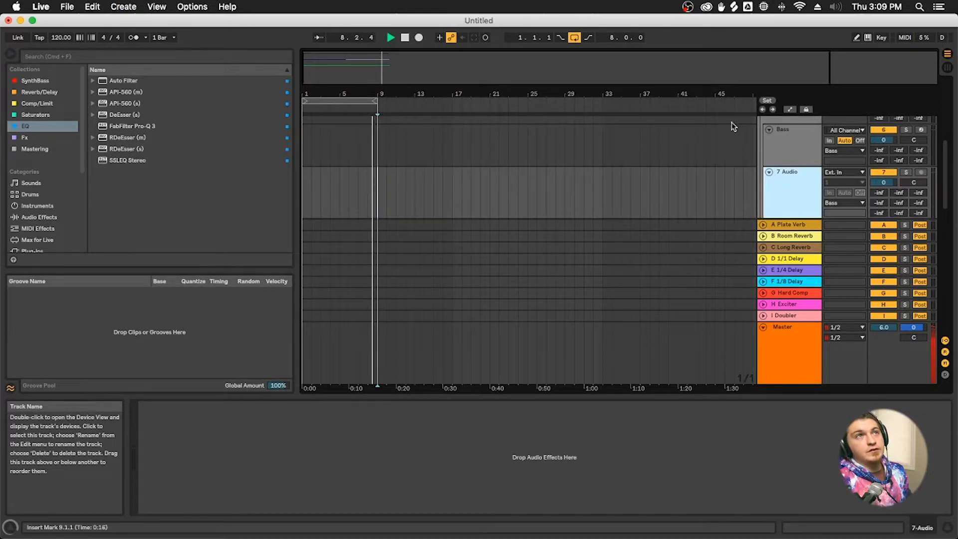
key("ctrl+Up")
left_click(881, 223)
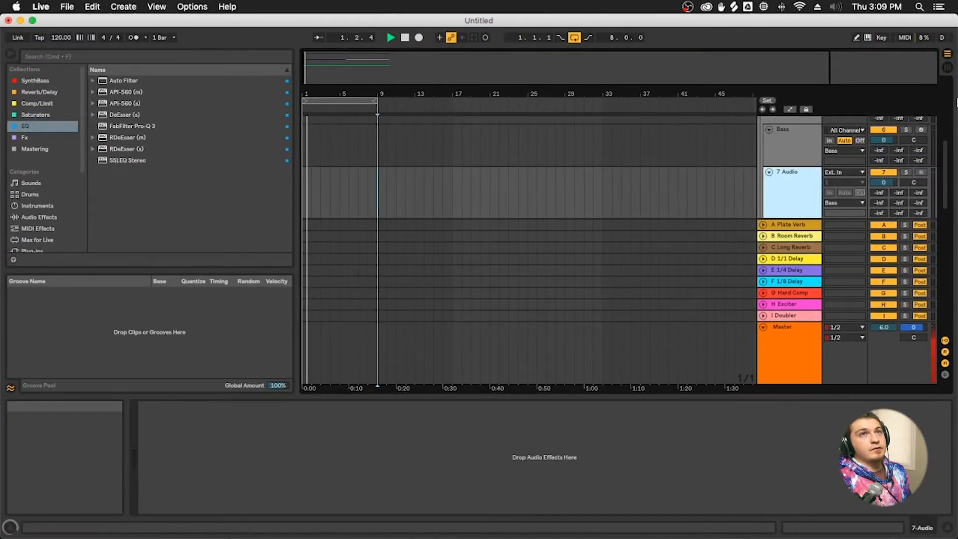
Switch to Splice, clear the "surf" search and open the sample filter options
key("ctrl+Up")
left_click(134, 178)
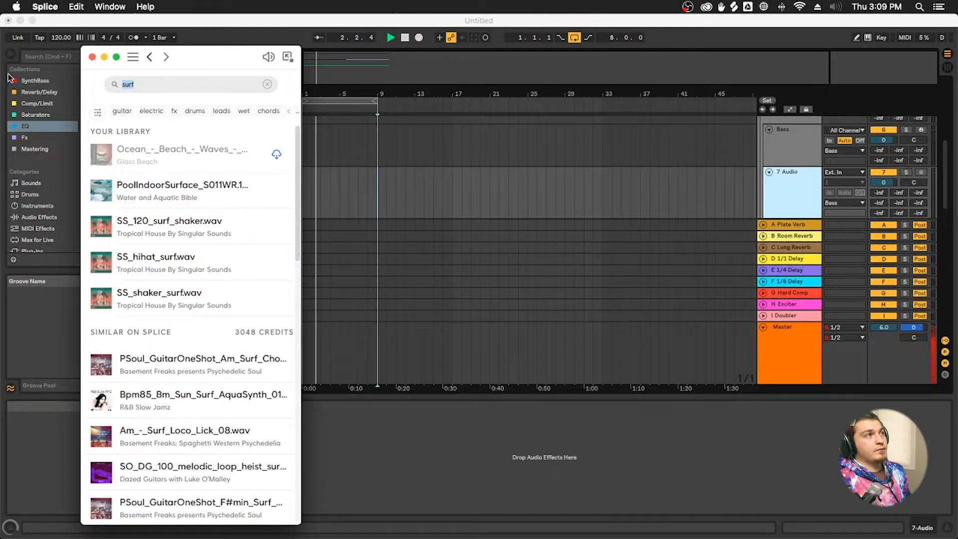
left_click(267, 84)
left_click(97, 112)
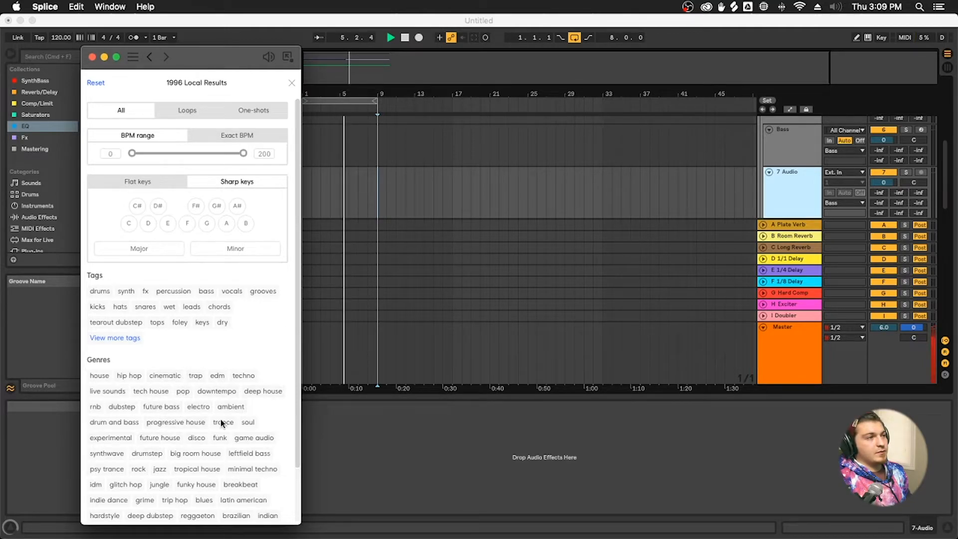
Filter the Splice samples by the deep house genre, key of C minor and an exact BPM of 120
left_click(260, 391)
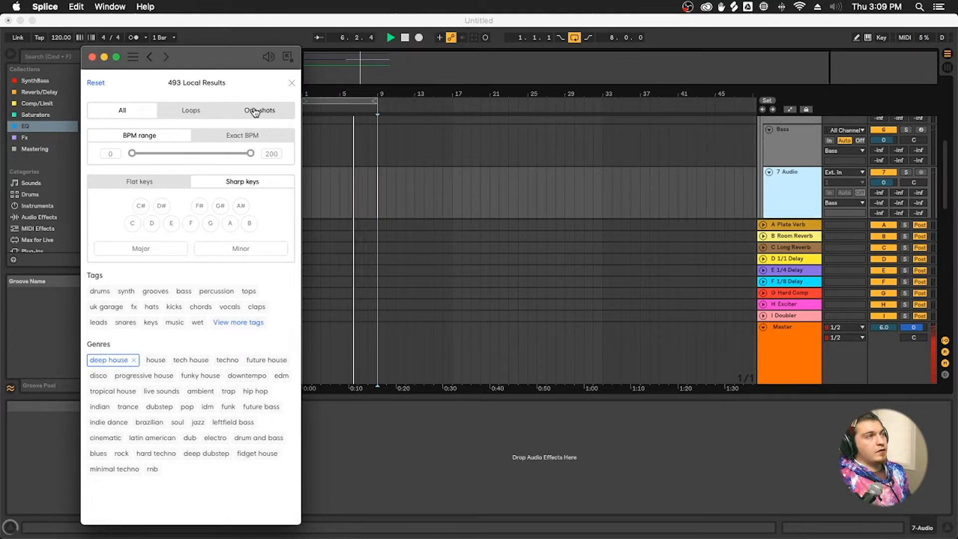
left_click(132, 223)
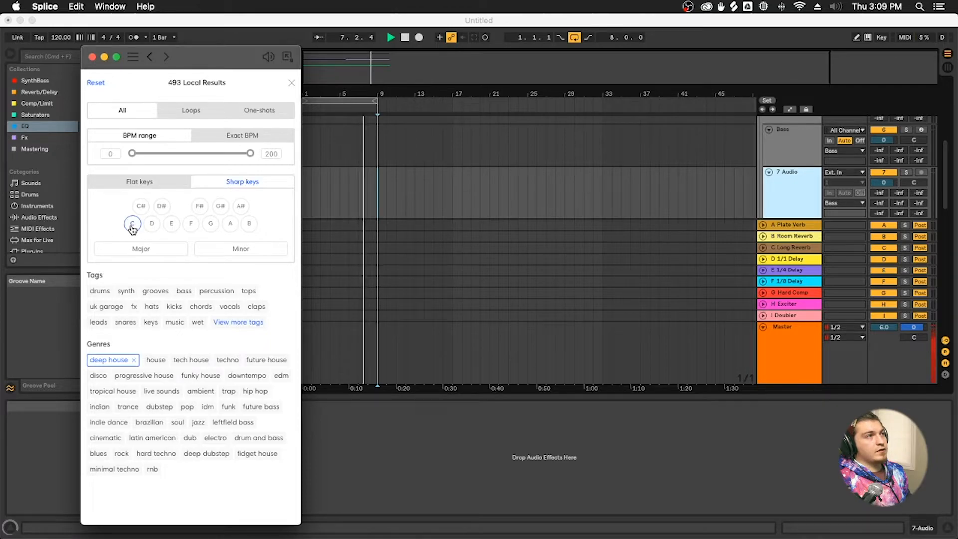
left_click(241, 248)
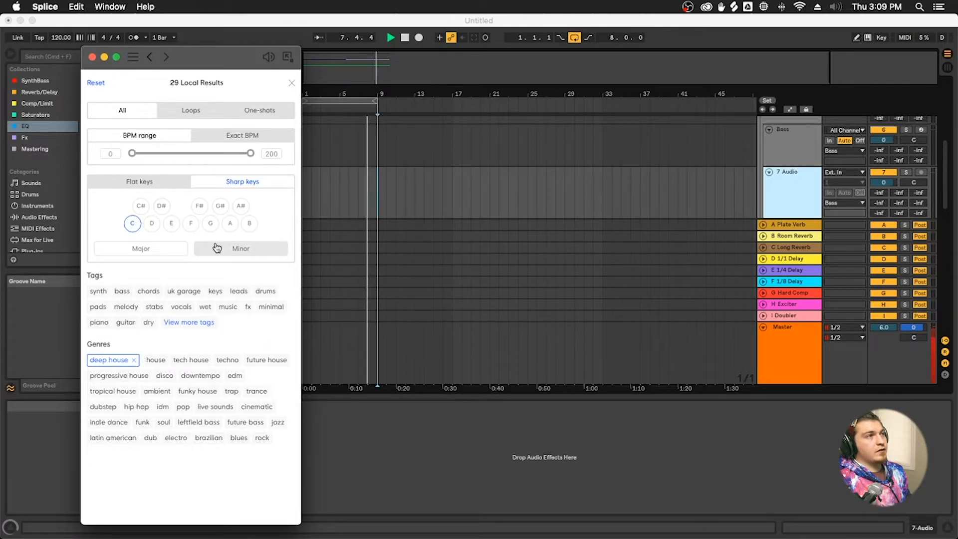
left_click(262, 137)
type("120")
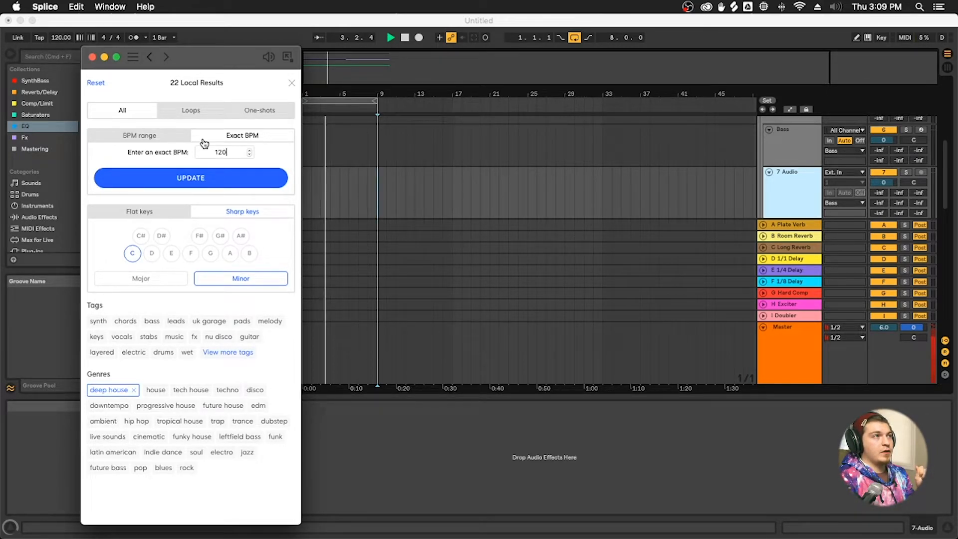
left_click(205, 183)
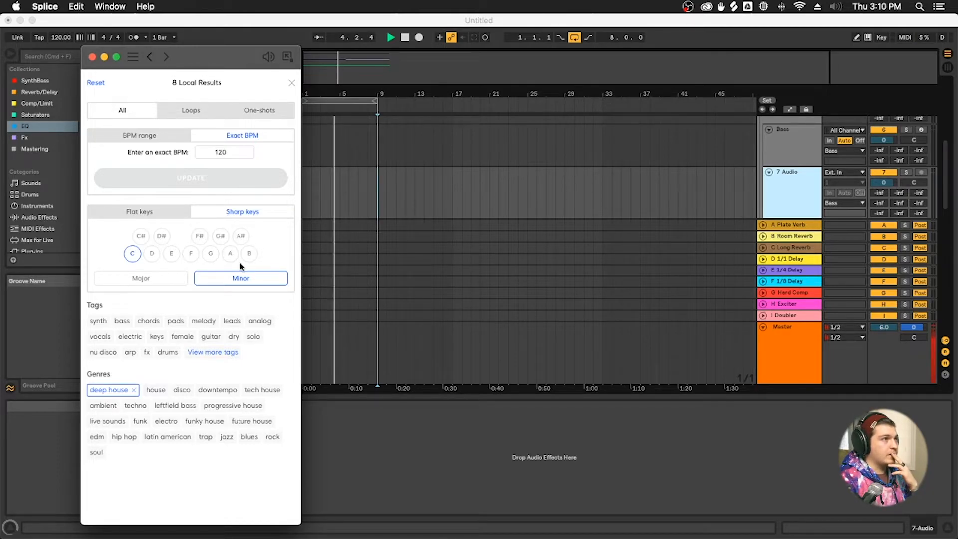
left_click(290, 84)
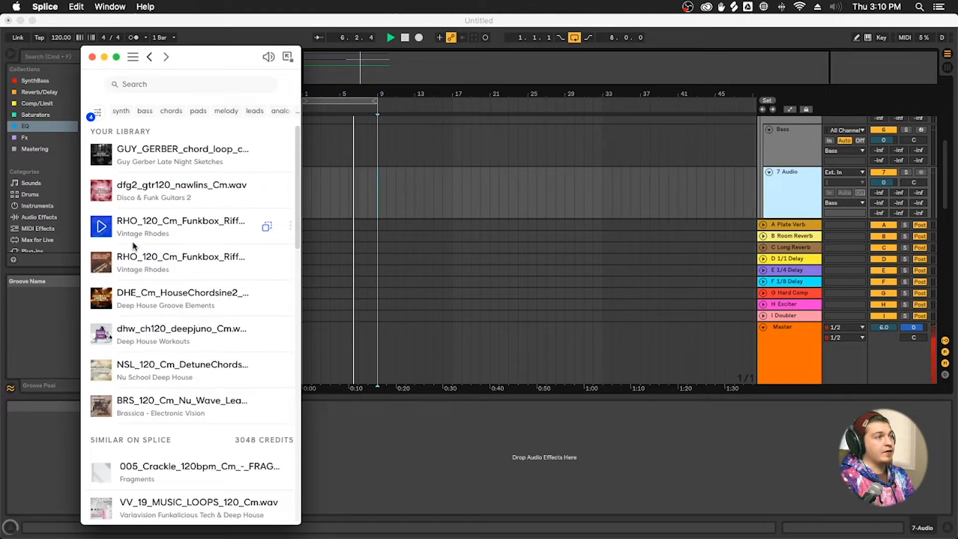
Preview the 005_Crackle and BRS_120_Cm_Nu_Wave samples and lower Splice's preview volume
scroll(170, 364, "down", 4)
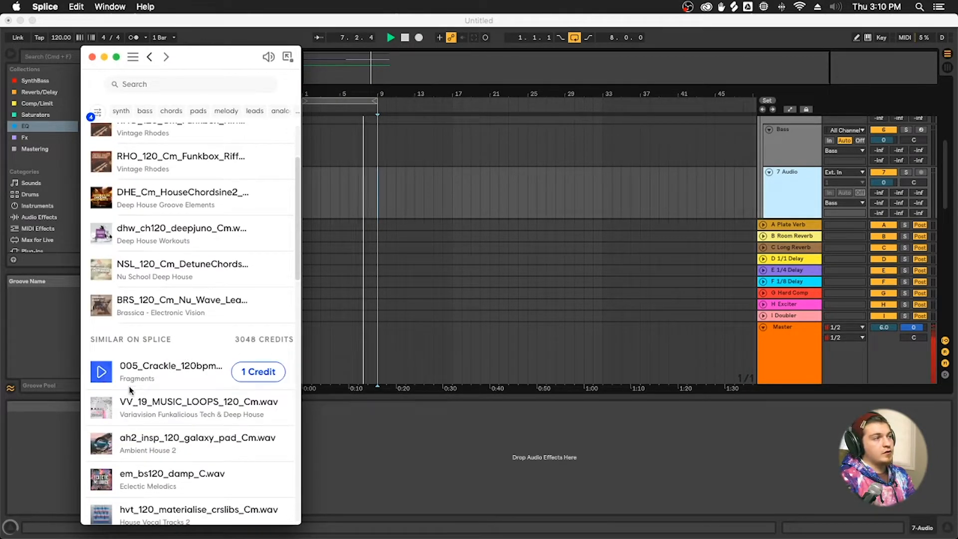
left_click(101, 374)
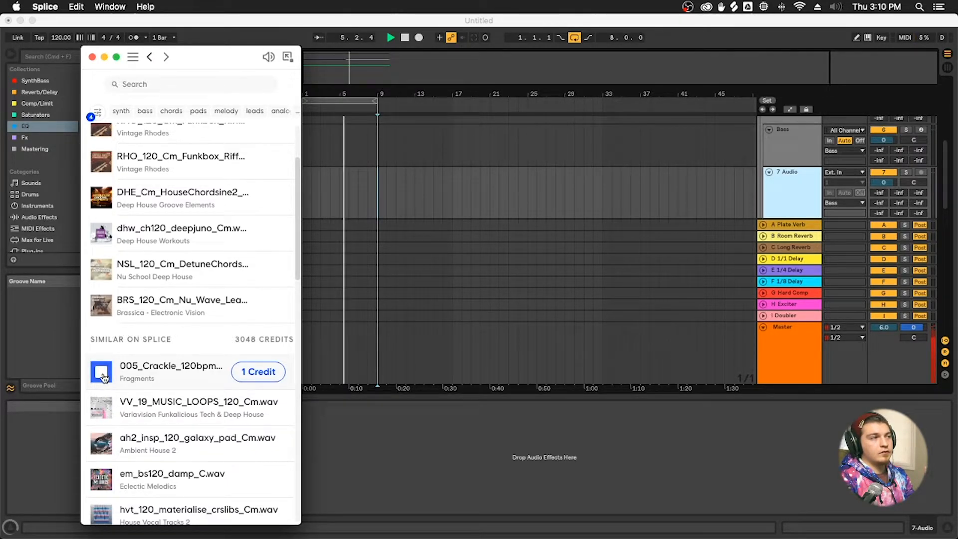
left_click(103, 307)
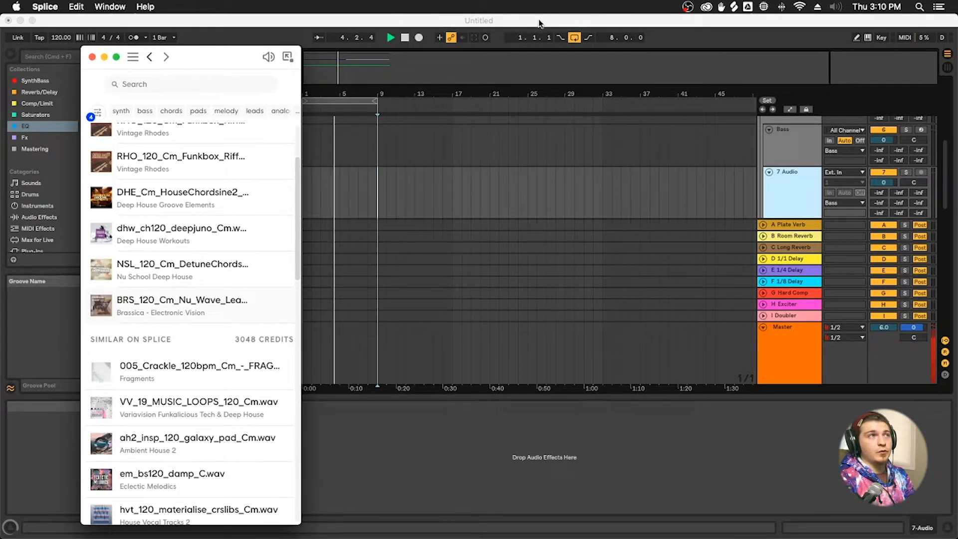
mouse_move(262, 59)
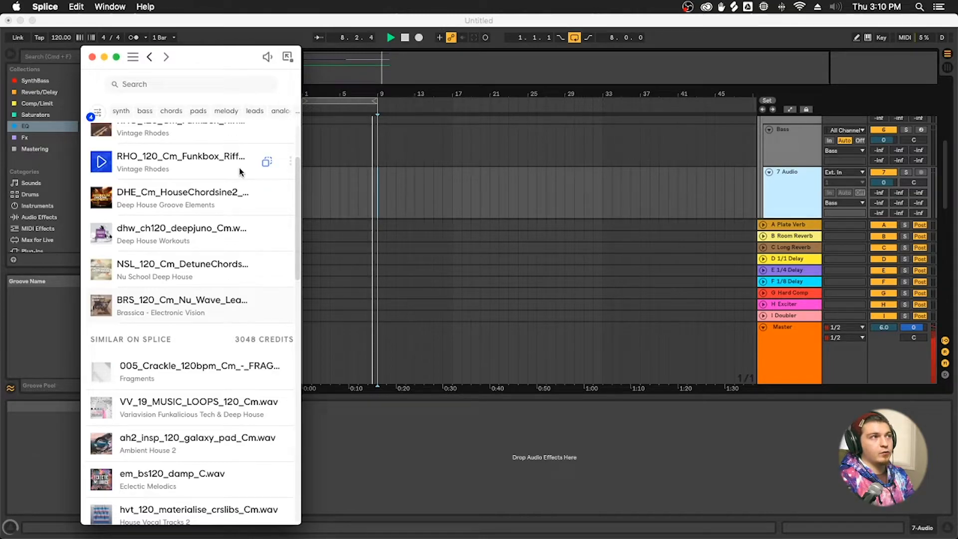
scroll(239, 172, "down", 1)
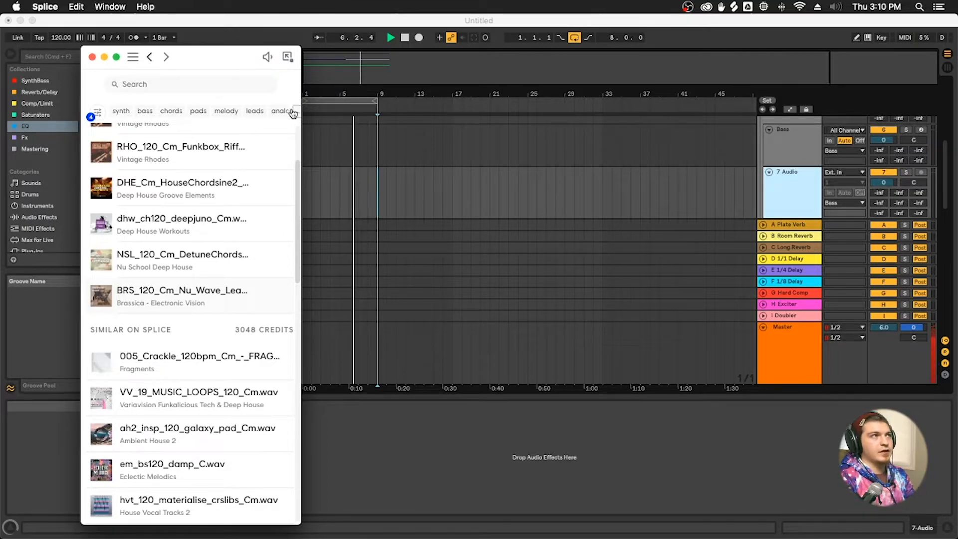
Move the Splice window aside, return to Ableton Live and lower the Hats track volume to -4.0 dB
left_click_drag(224, 58, 135, 57)
left_click(517, 173)
scroll(460, 213, "down", 10)
scroll(460, 213, "up", 10)
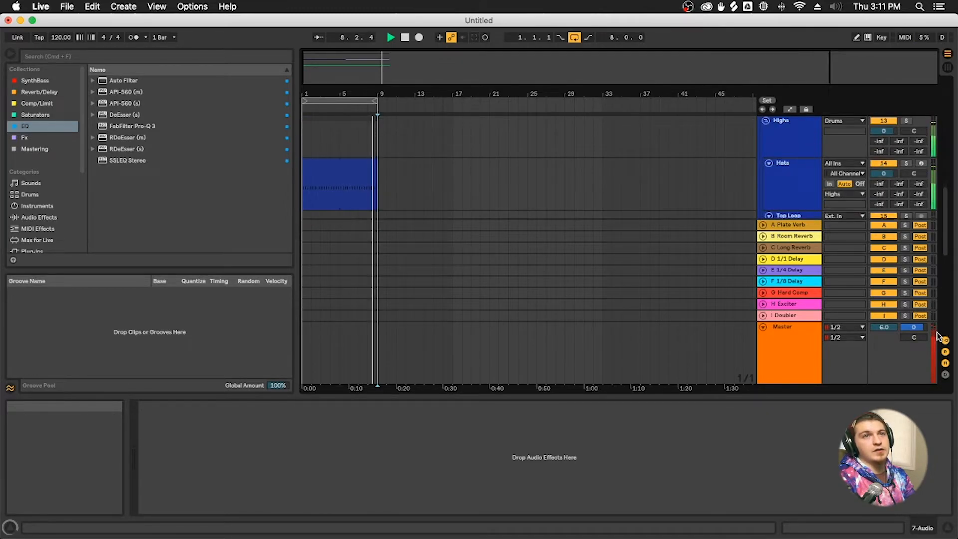
left_click_drag(884, 174, 883, 183)
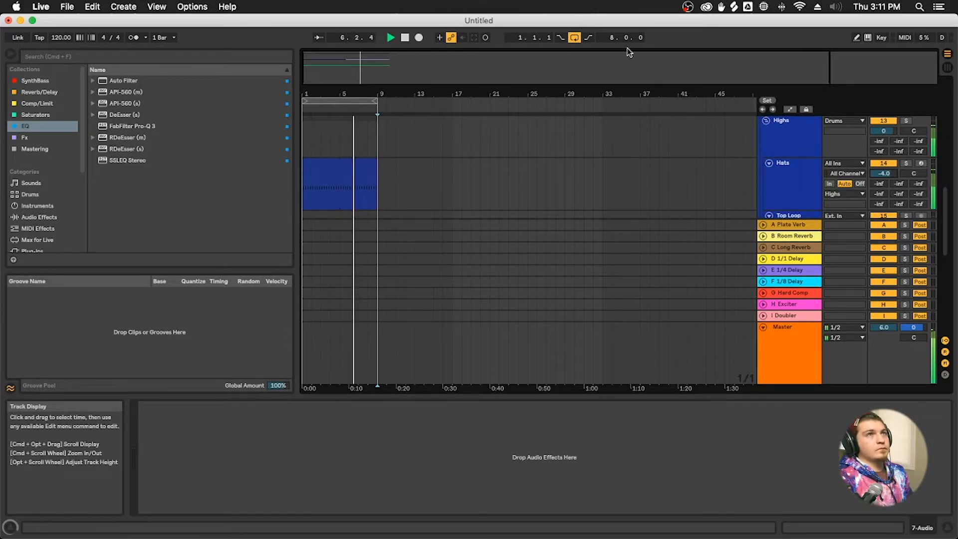
Switch to Splice and preview the library samples, including BRS Nu_Wave, NSL DetuneChords, dhw deepjuno, DHE HouseChordsine2, RHO Funkbox and GUY_GERBER chord_loop
left_click(734, 7)
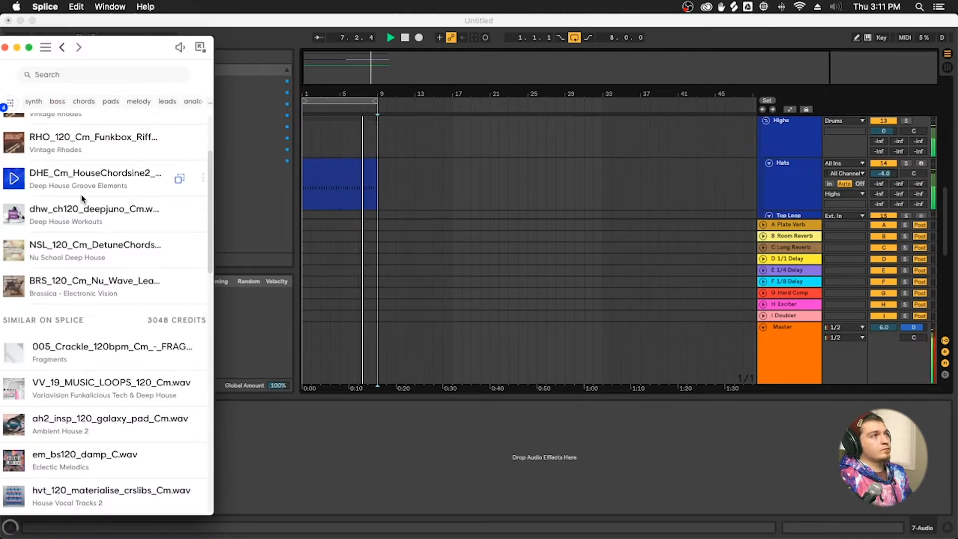
scroll(82, 199, "up", 3)
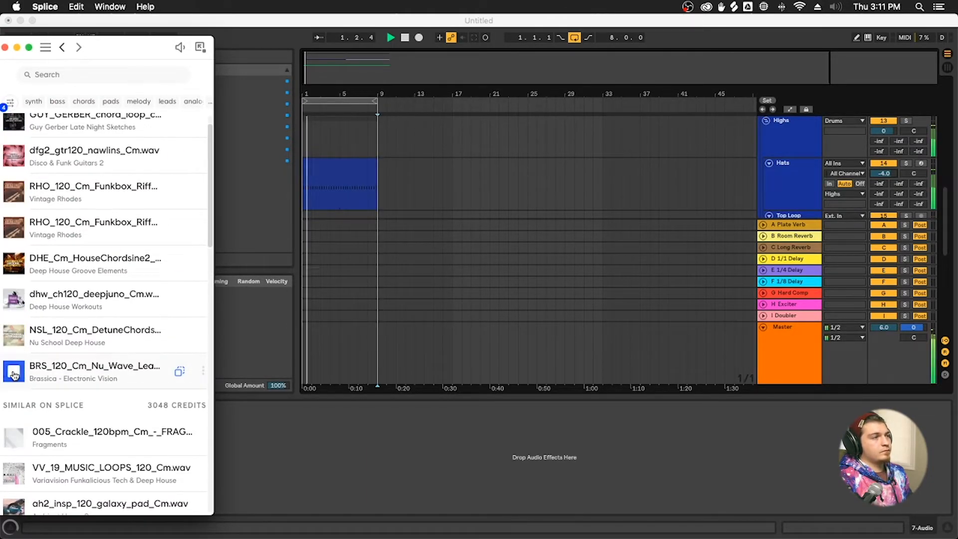
left_click(14, 337)
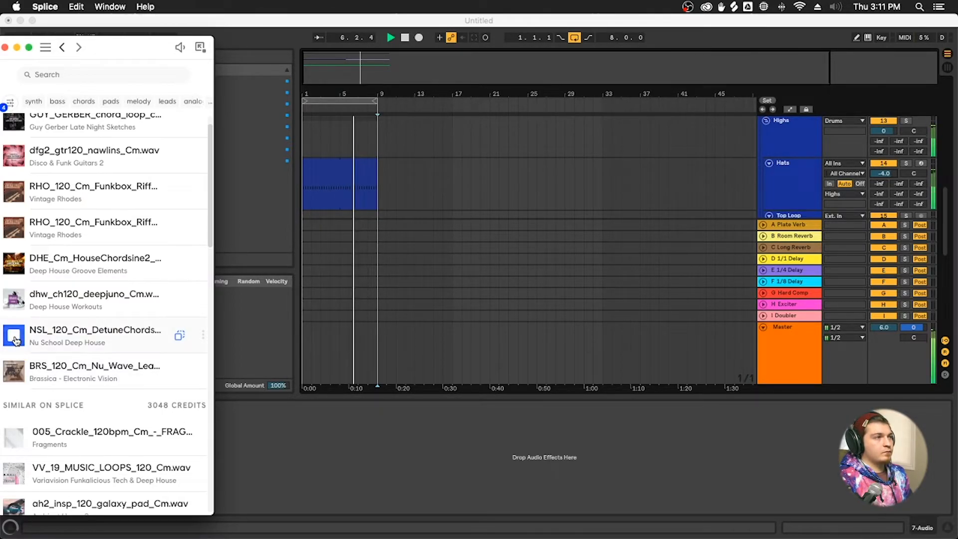
left_click(14, 301)
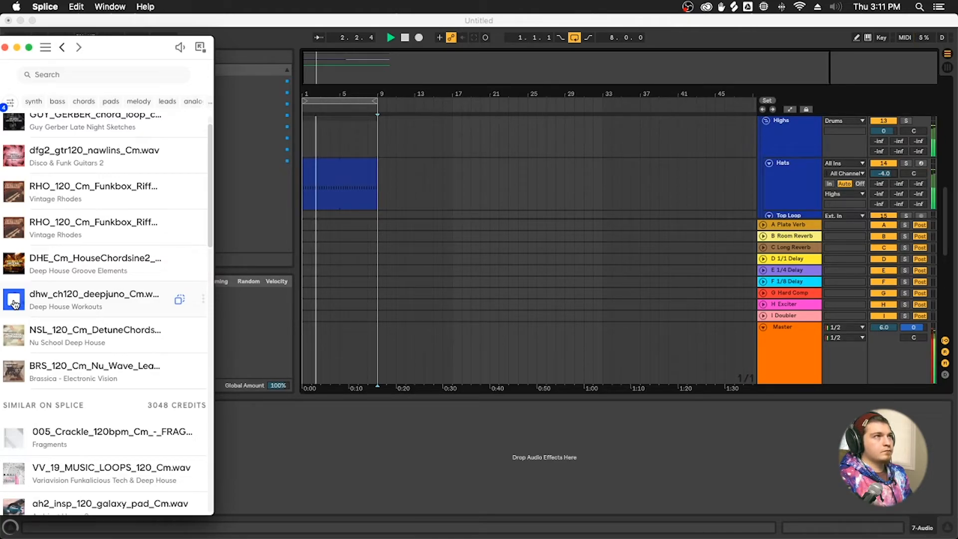
left_click(13, 304)
left_click(14, 263)
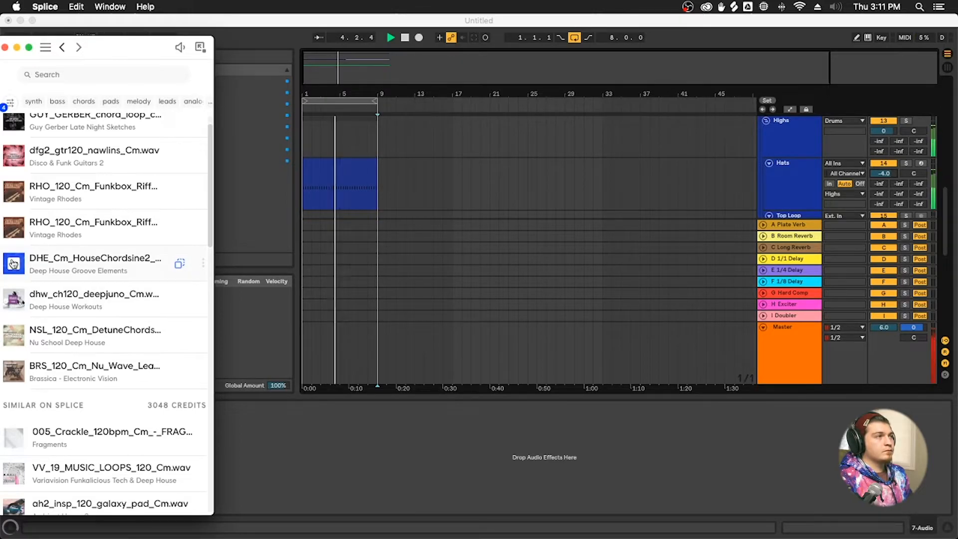
left_click(14, 229)
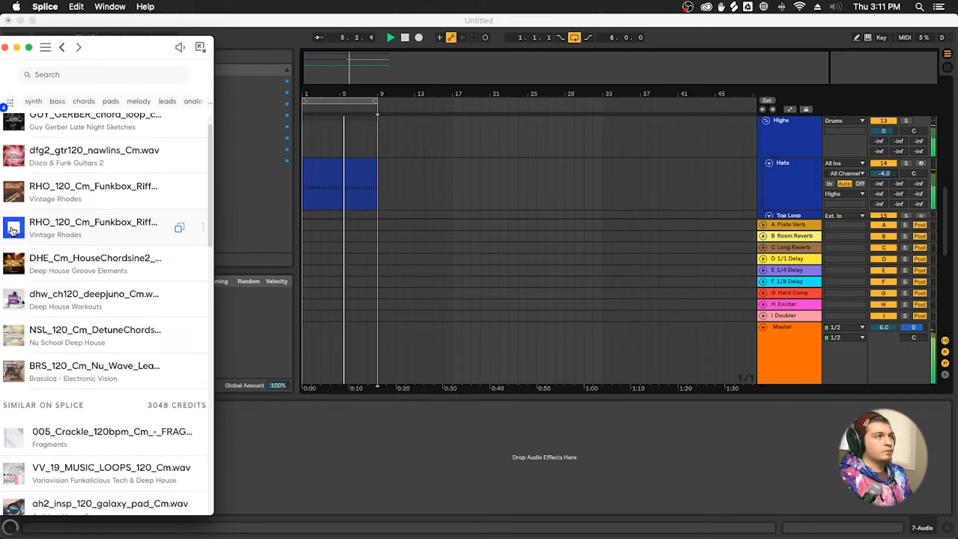
scroll(17, 200, "up", 2)
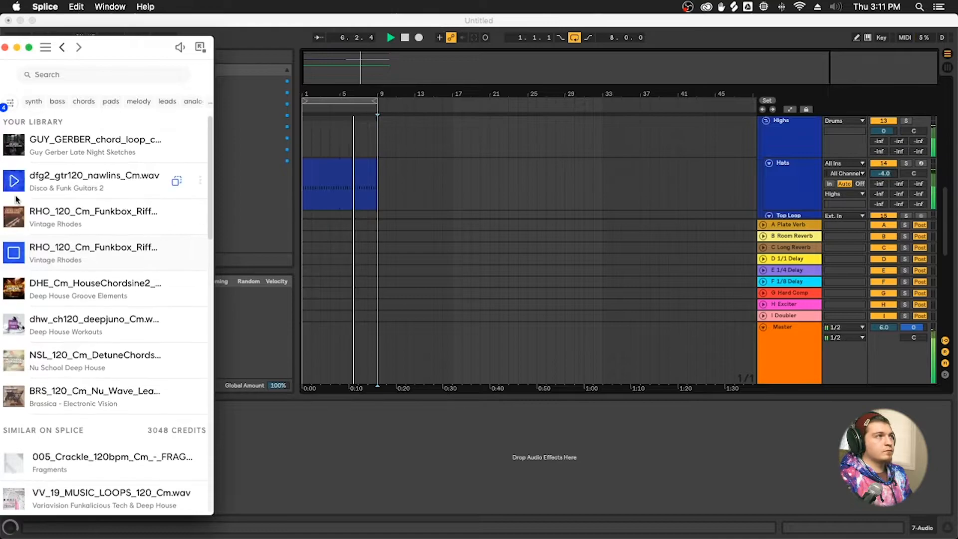
left_click(15, 146)
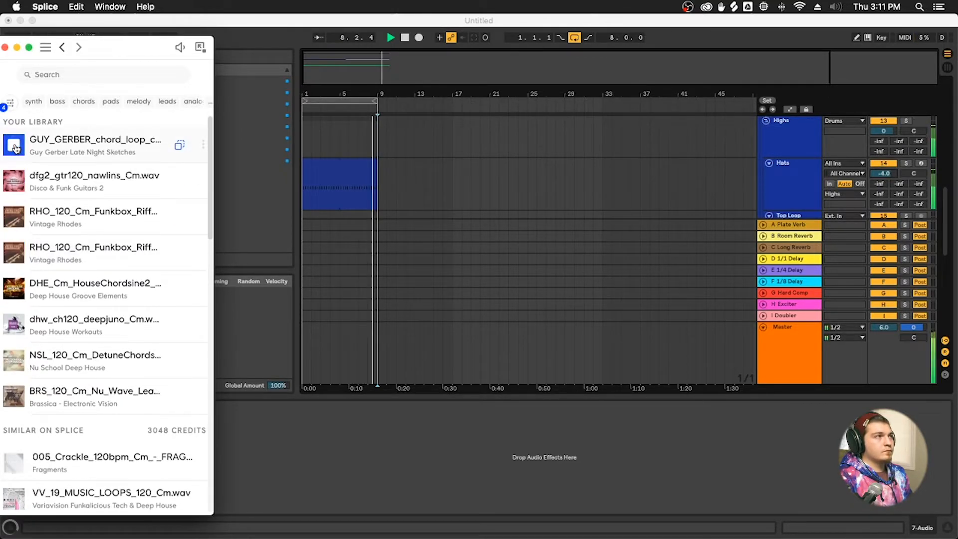
Filter the Splice samples by the bass tag and download the aah_synth_loop_pure_120 sample for 1 credit
scroll(108, 364, "down", 4)
scroll(61, 276, "up", 4)
left_click(58, 101)
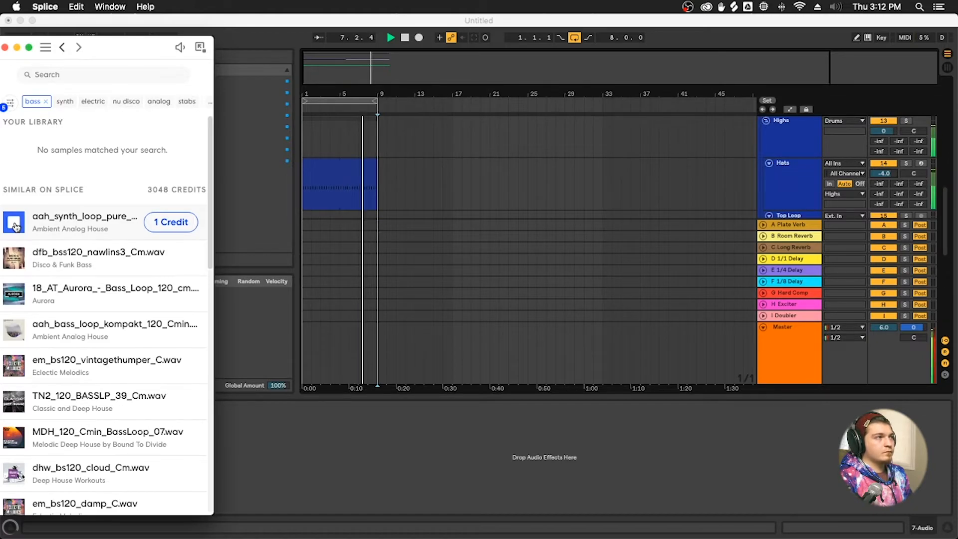
left_click(175, 227)
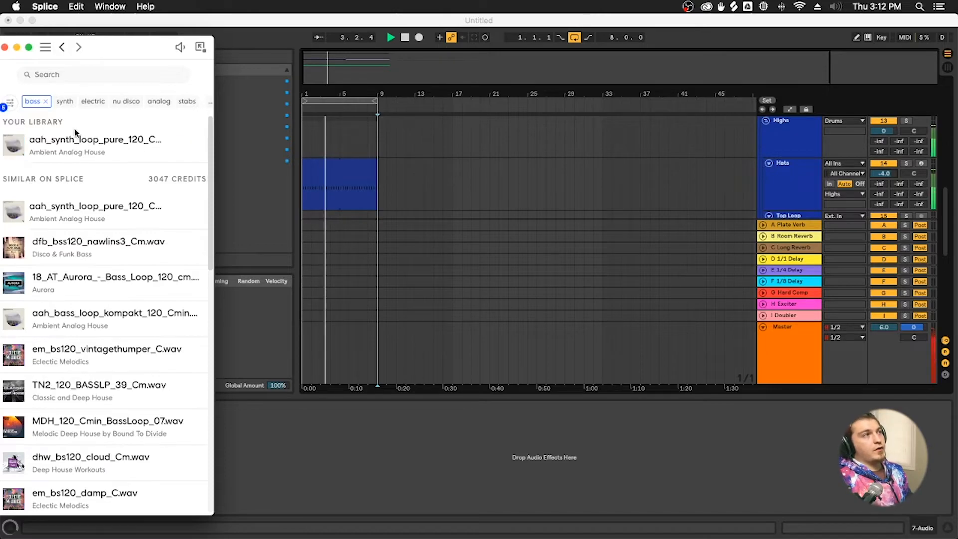
Place the downloaded aah_synth_loop_pure_120 sample at bar 1 of the empty audio track below Bass in Ableton Live
left_click_drag(82, 55, 123, 79)
left_click_drag(160, 162, 434, 191)
scroll(458, 187, "up", 3)
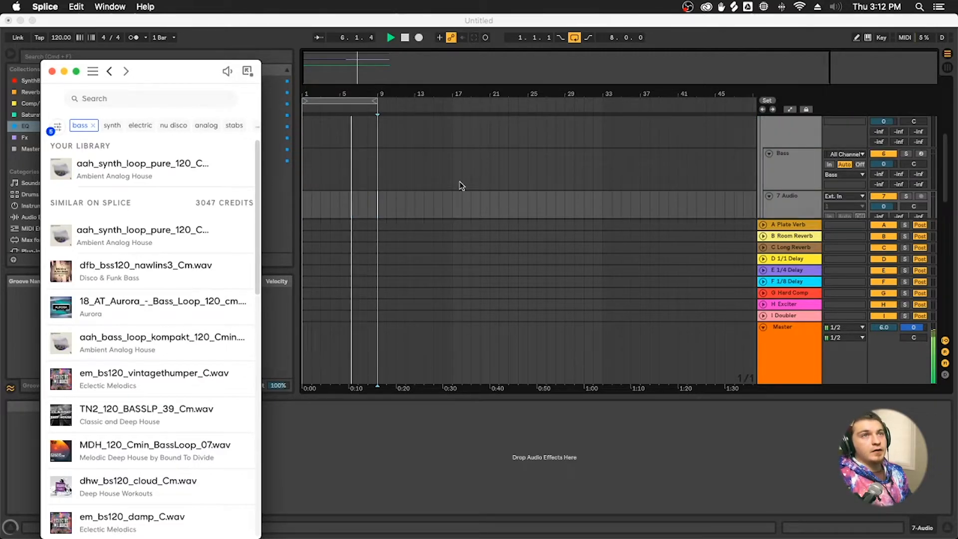
left_click(783, 205)
left_click(789, 199)
key("ctrl+Up")
left_click(139, 156)
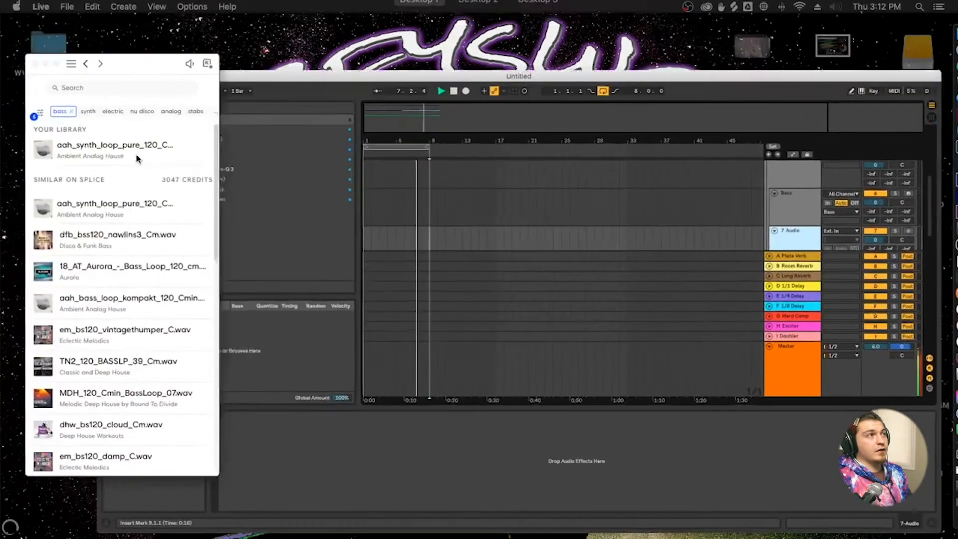
left_click_drag(133, 163, 319, 199)
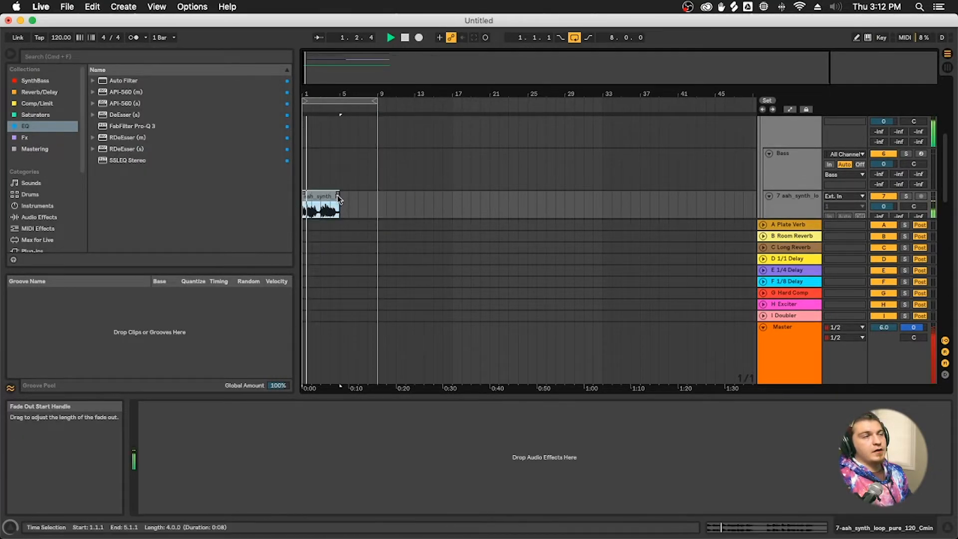
Duplicate the aah_synth_loop clip to fill all eight bars and lower its track volume to -8.6 dB
scroll(878, 179, "down", 2)
left_click_drag(882, 172, 882, 187)
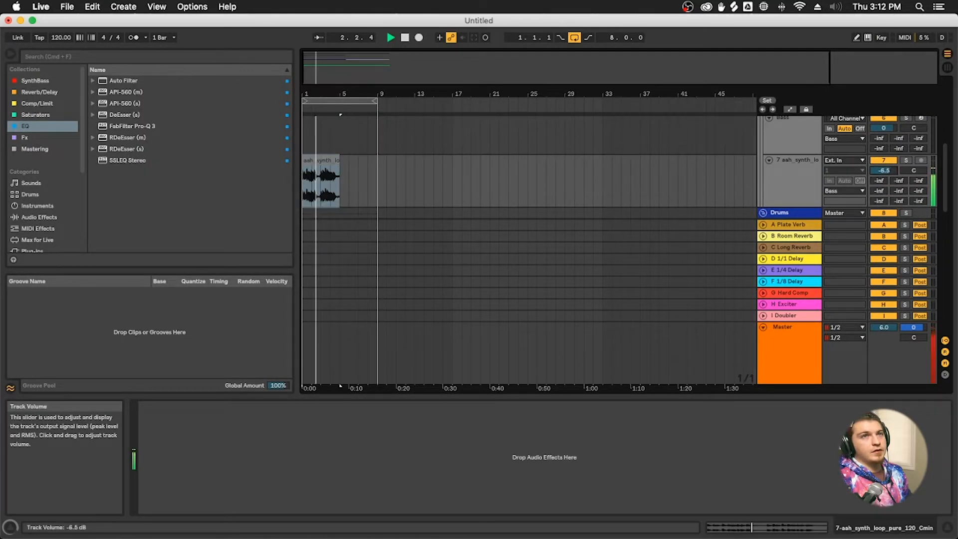
left_click(329, 161)
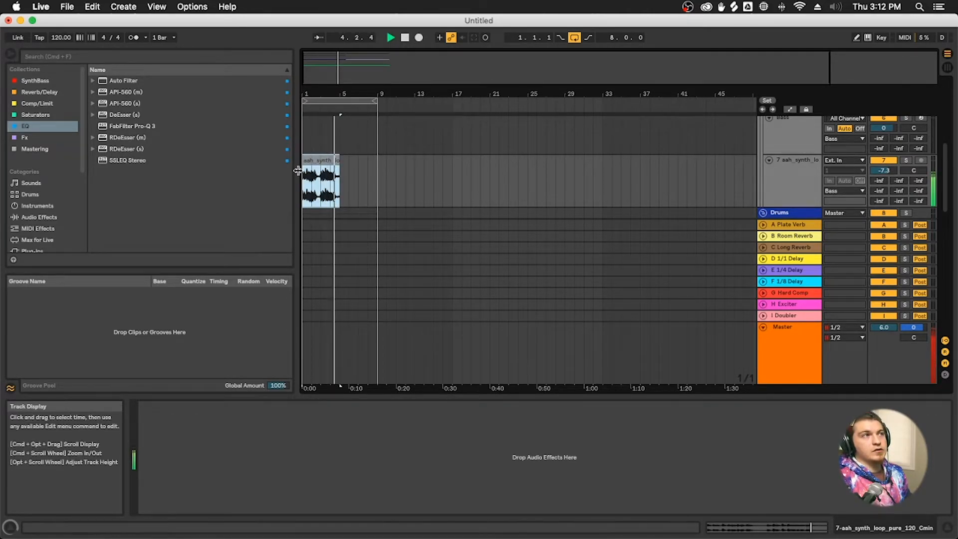
key("super+d")
left_click_drag(884, 170, 884, 173)
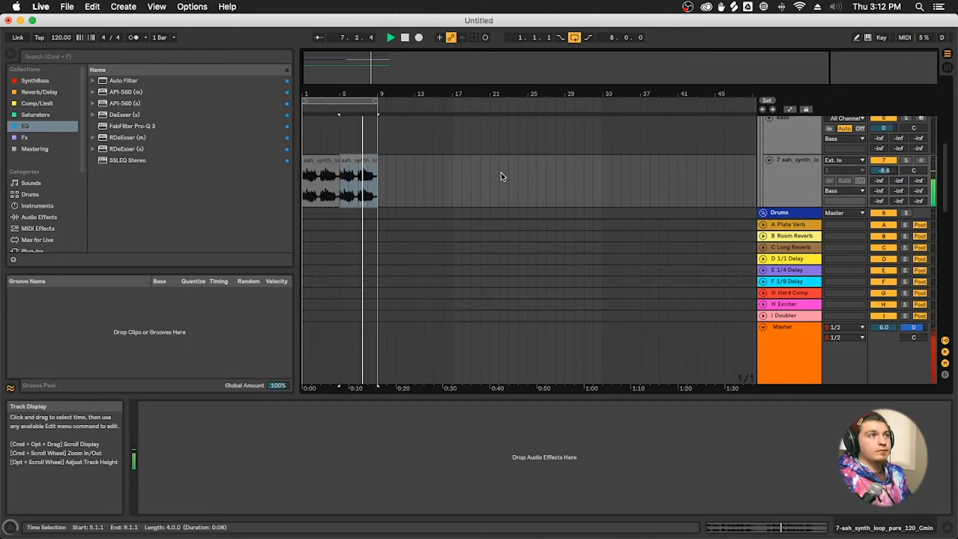
Place the insert marker at bar 1 of the Top Loop track and play the loop from there
scroll(396, 181, "up", 5)
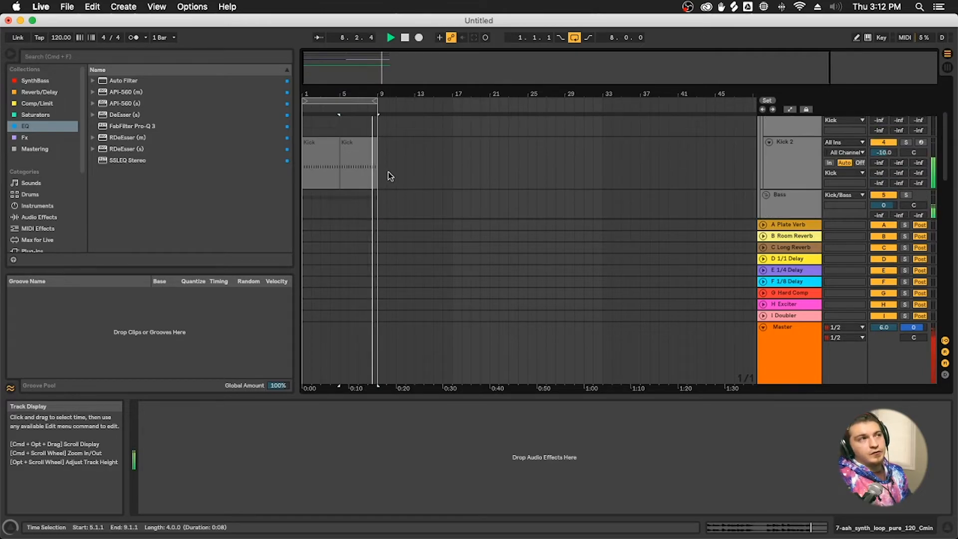
scroll(374, 167, "up", 8)
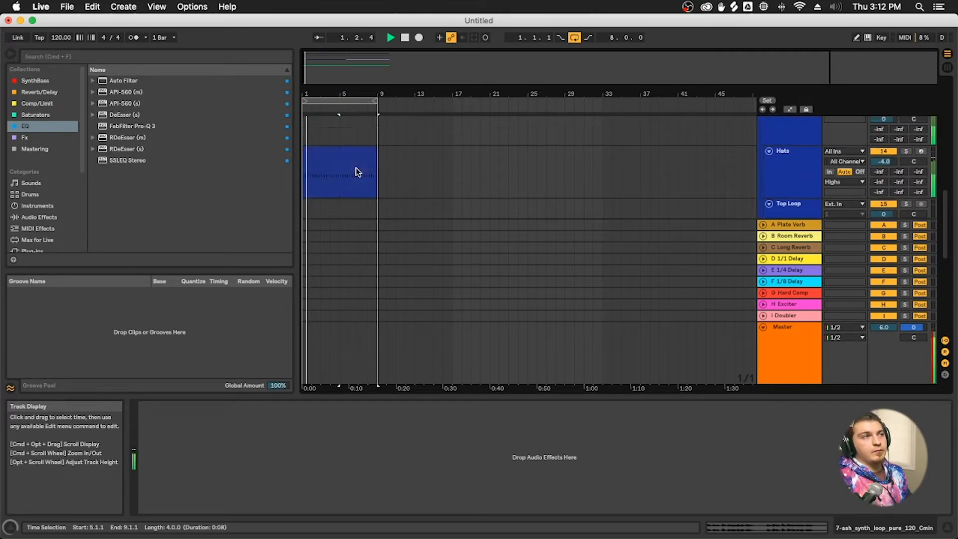
scroll(364, 169, "down", 10)
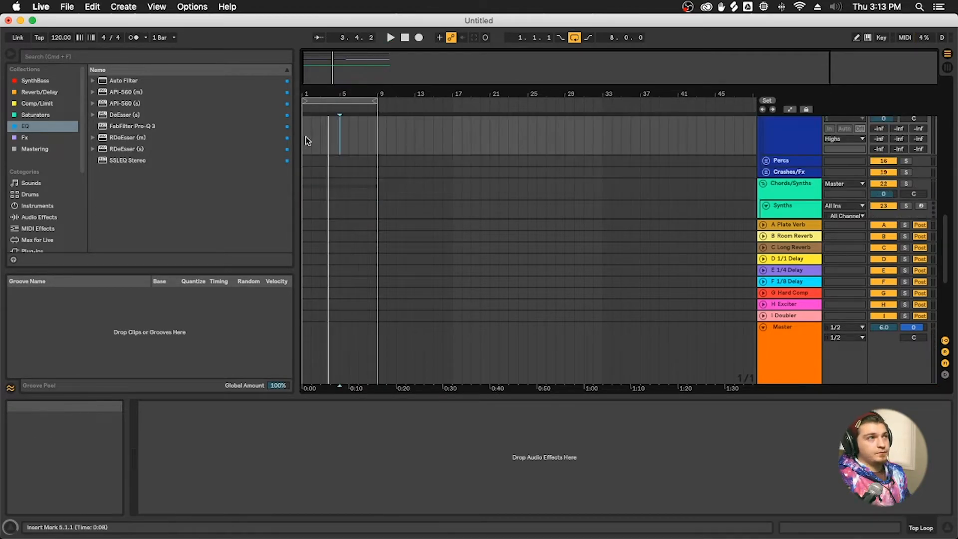
left_click(312, 145)
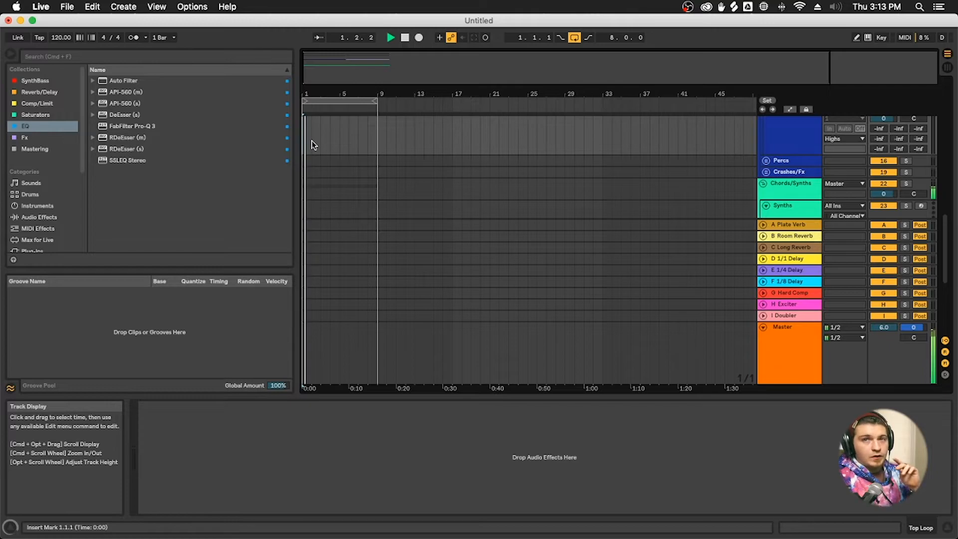
scroll(366, 193, "up", 3)
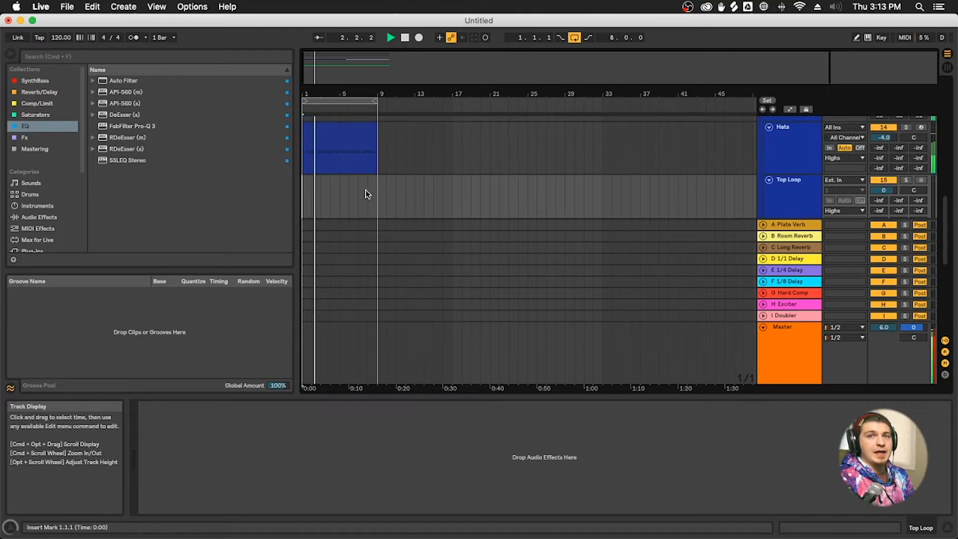
scroll(353, 195, "up", 1)
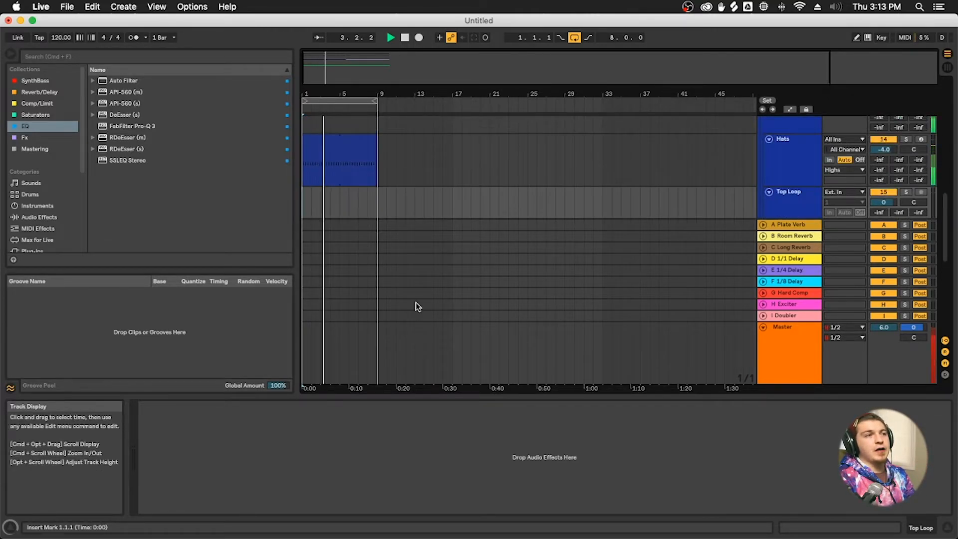
Collapse the device view to enlarge the arrangement and reset the insert marker to the start of the Top Loop track
left_click_drag(510, 396, 512, 492)
scroll(430, 289, "down", 5)
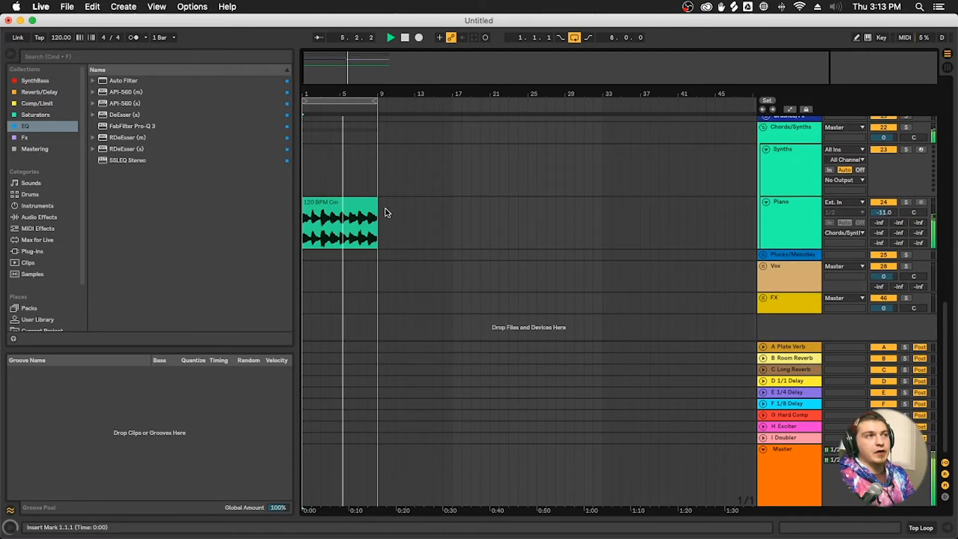
scroll(387, 212, "up", 5)
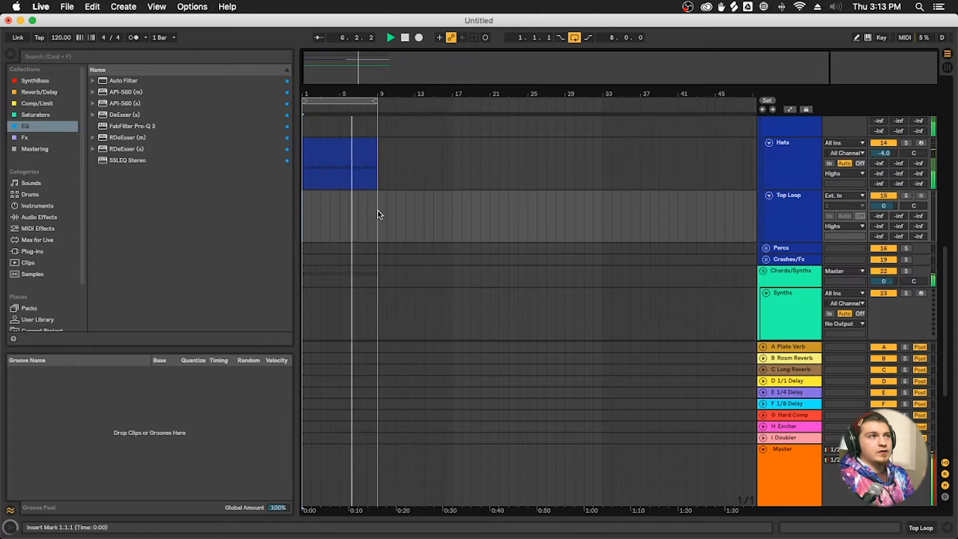
left_click_drag(380, 212, 301, 210)
left_click(310, 213)
left_click(303, 215)
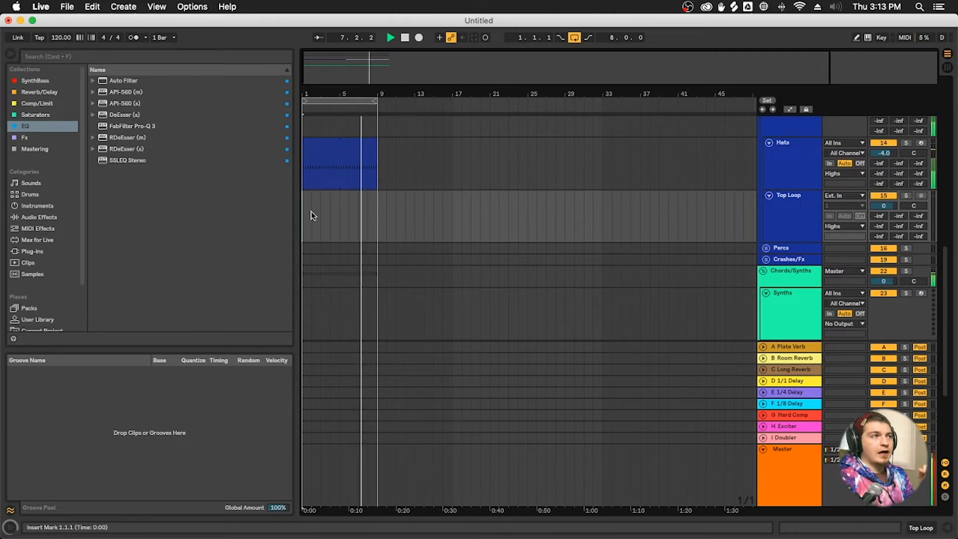
Mute the Hats and Kick 2 tracks while the loop plays
scroll(343, 218, "up", 2)
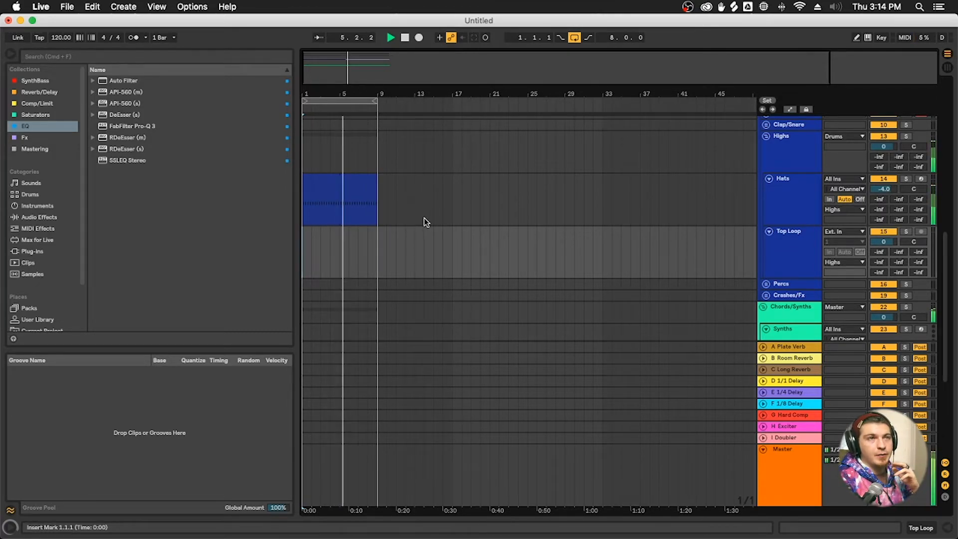
scroll(424, 218, "up", 3)
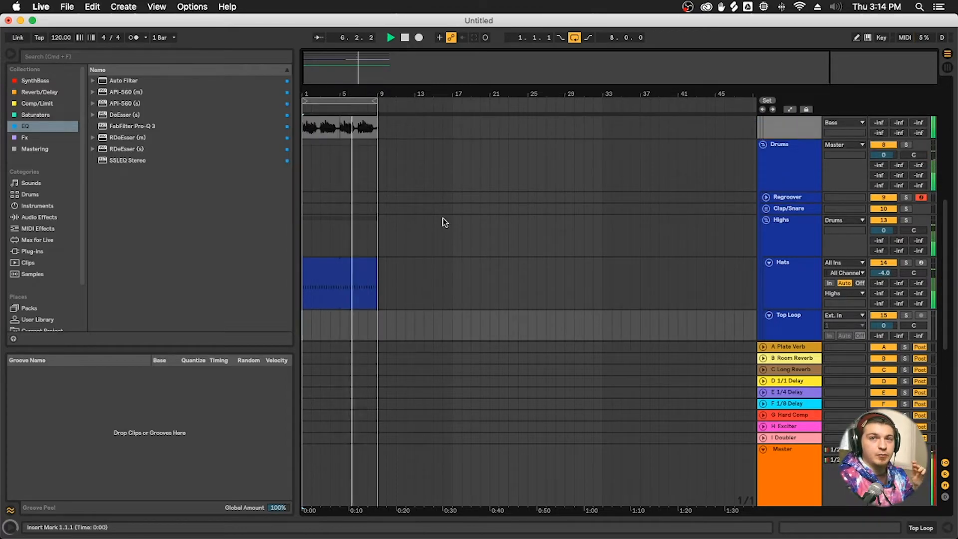
scroll(436, 219, "up", 3)
scroll(437, 223, "up", 2)
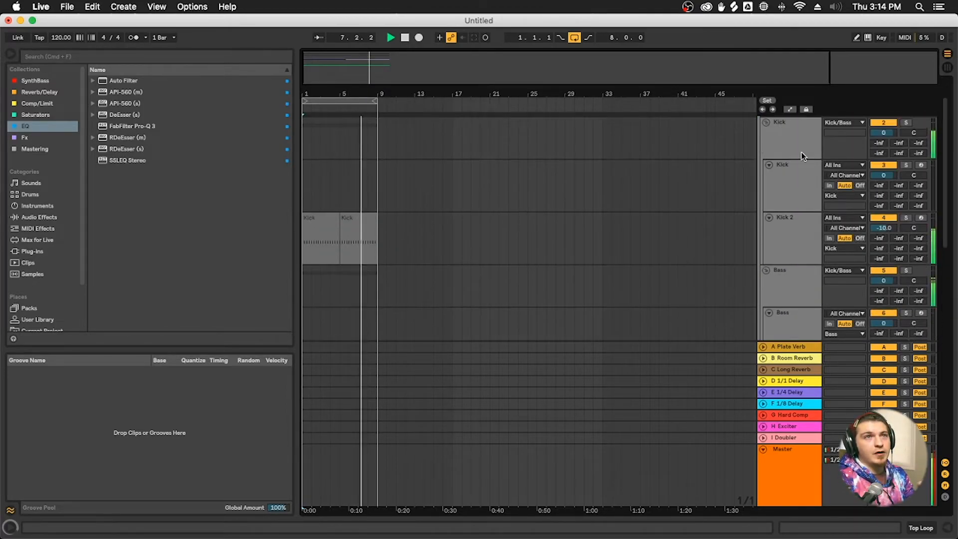
scroll(690, 234, "down", 4)
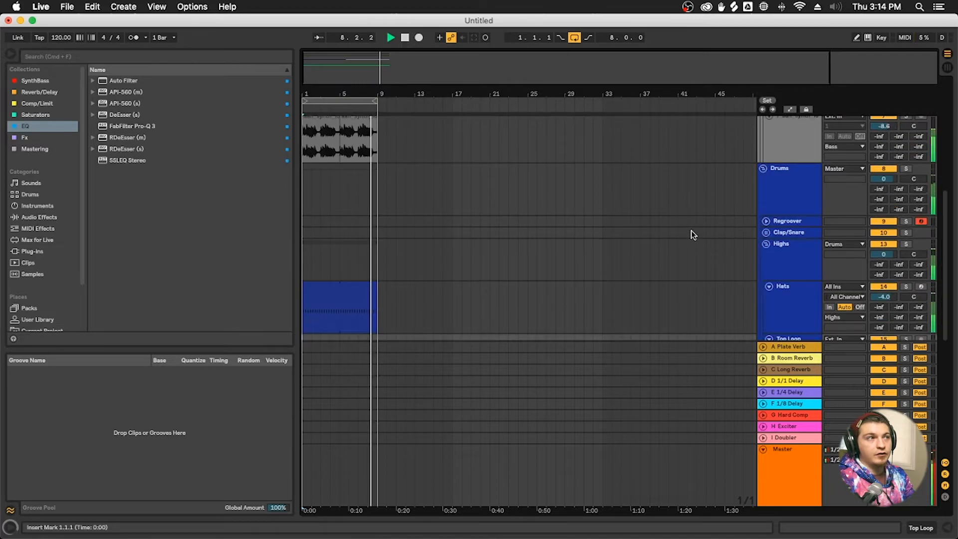
left_click(884, 287)
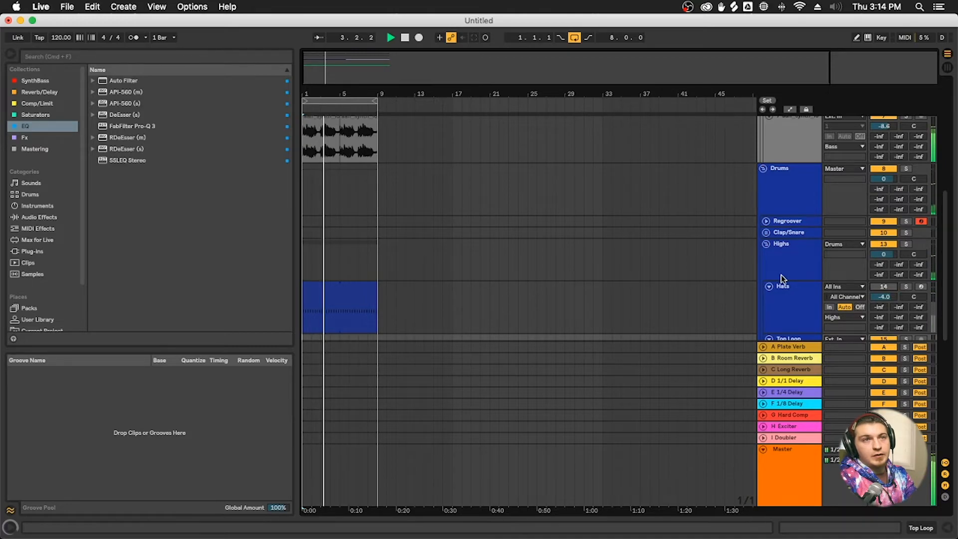
scroll(784, 278, "up", 2)
scroll(783, 279, "down", 3)
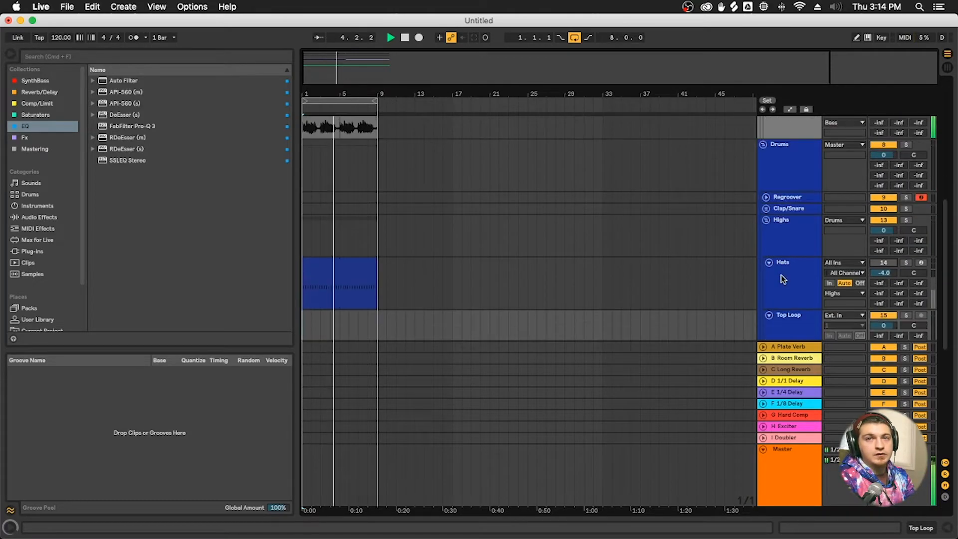
scroll(749, 260, "up", 5)
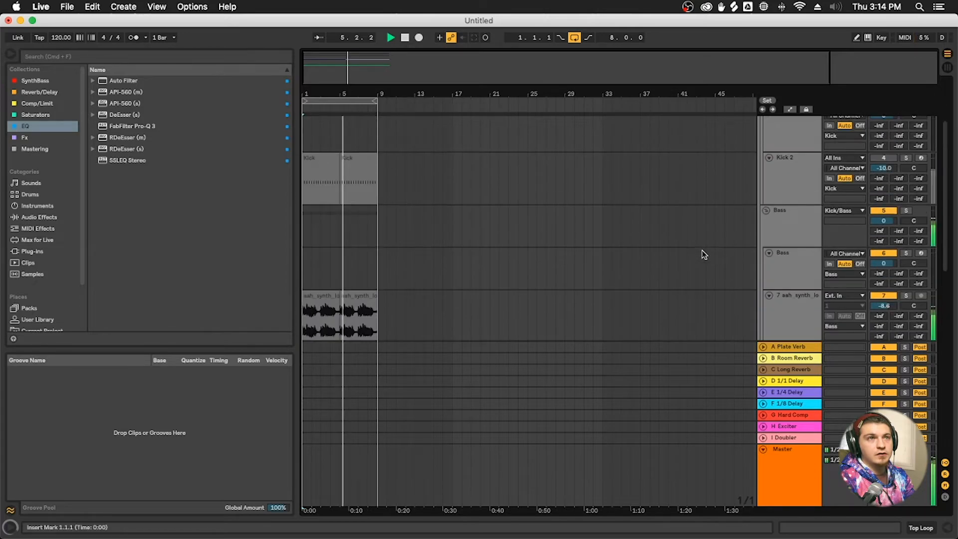
Lower the aah_synth_loop track volume to -13.0 dB
scroll(828, 269, "down", 2)
left_click_drag(884, 246, 883, 257)
scroll(526, 233, "down", 4)
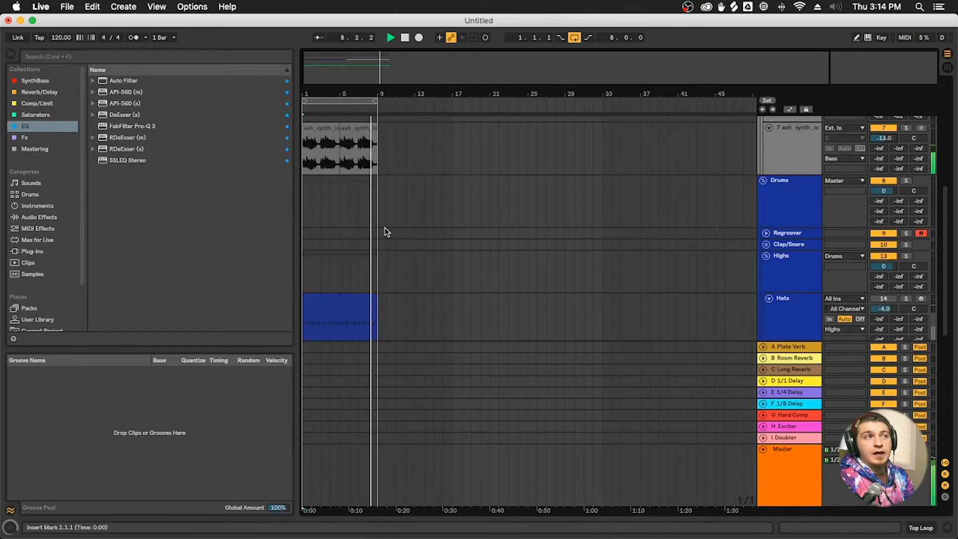
scroll(374, 249, "up", 6)
scroll(348, 203, "up", 1)
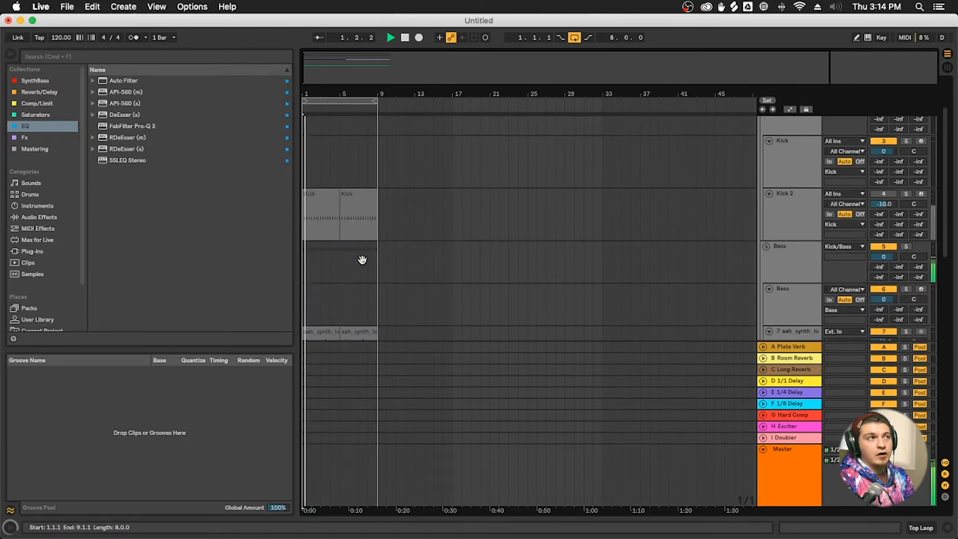
scroll(352, 203, "down", 8)
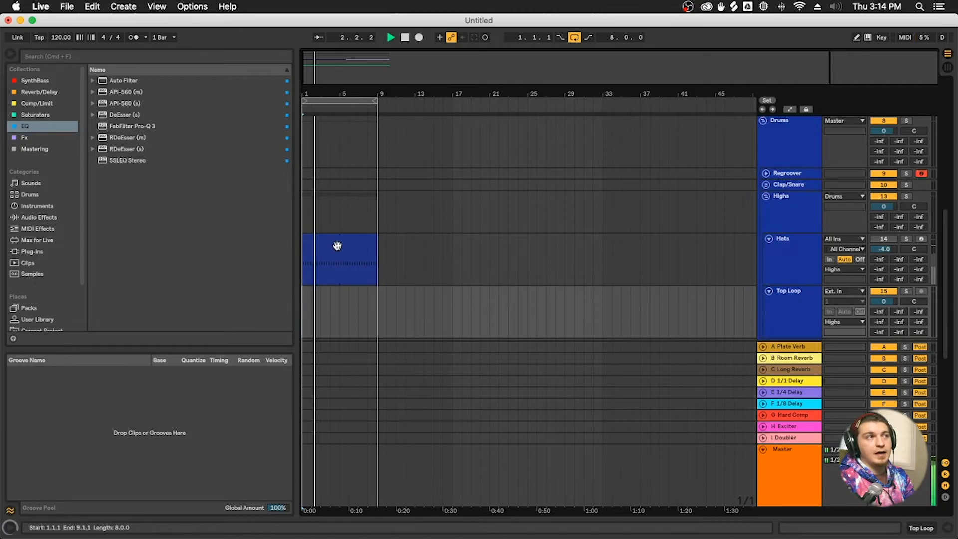
left_click(339, 211)
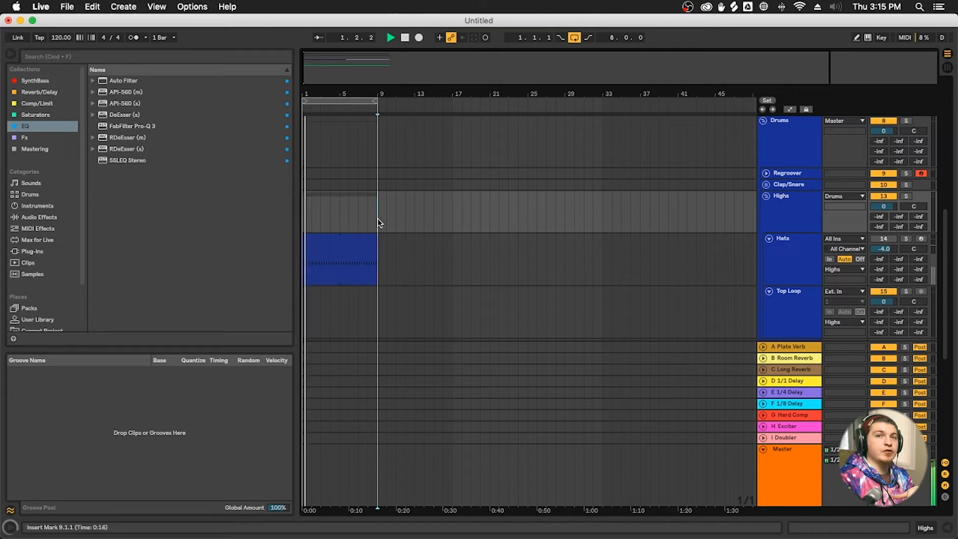
scroll(359, 227, "up", 5)
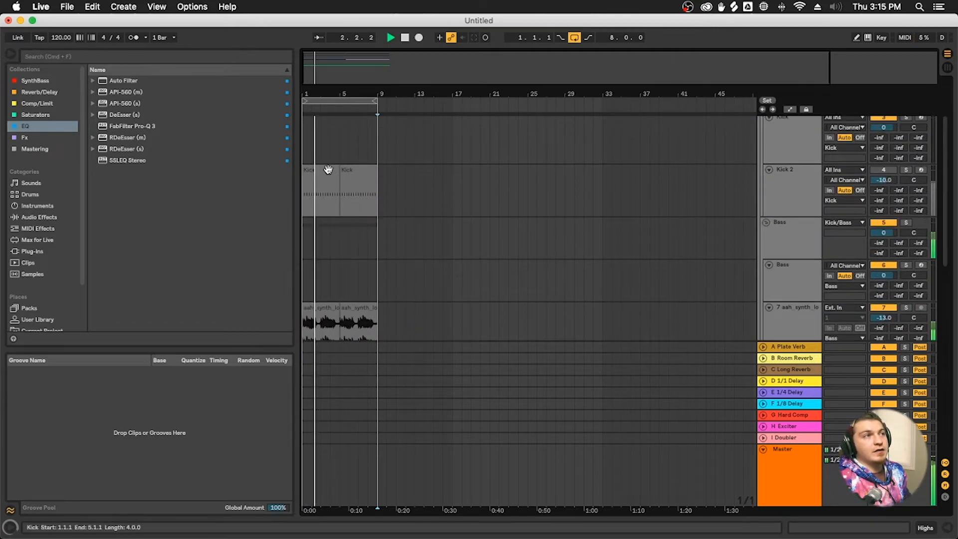
left_click(338, 204)
scroll(341, 203, "down", 15)
left_click(341, 205, "shift")
scroll(343, 182, "up", 14)
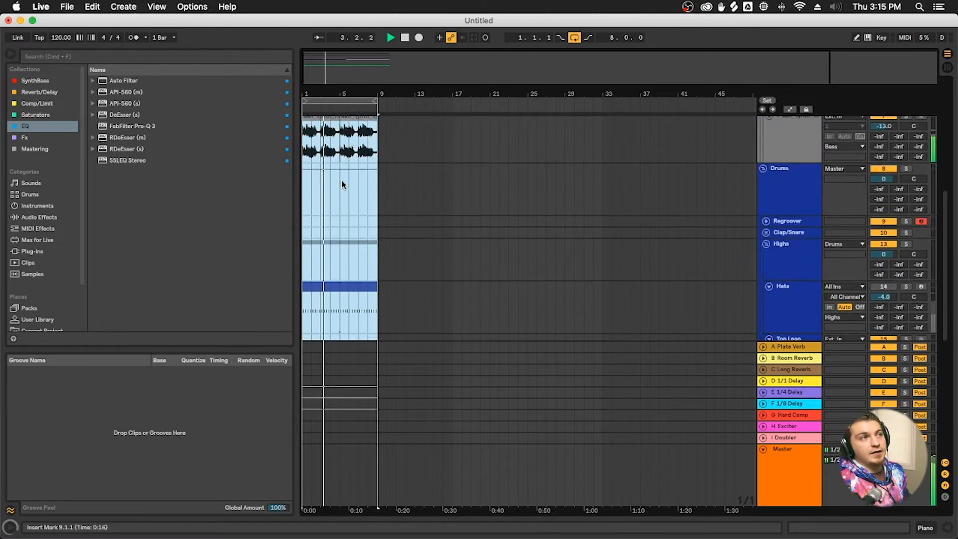
Duplicate the clips of bars 1–8 on all tracks from Kick 2 down to Piano so they repeat in the following eight bars
left_click(311, 149)
left_click(315, 158)
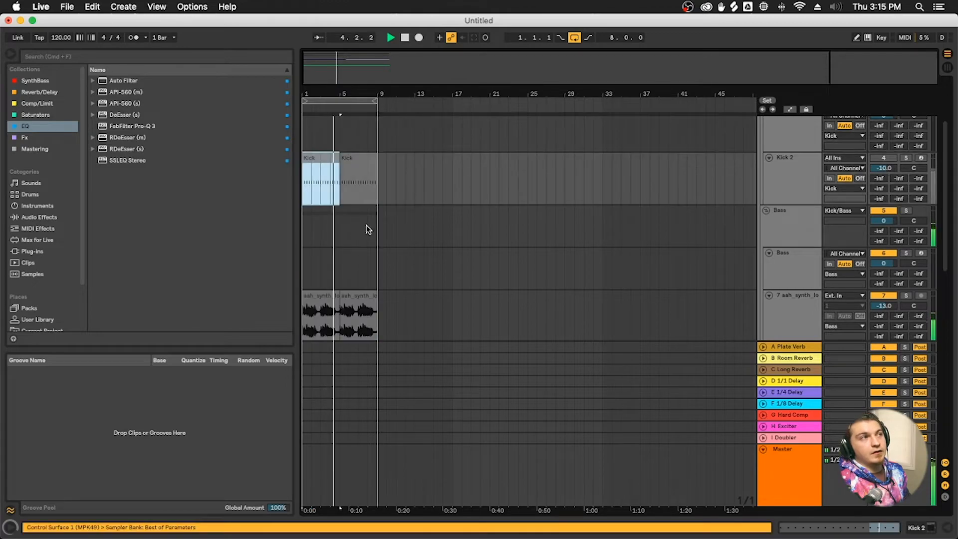
scroll(376, 238, "down", 15)
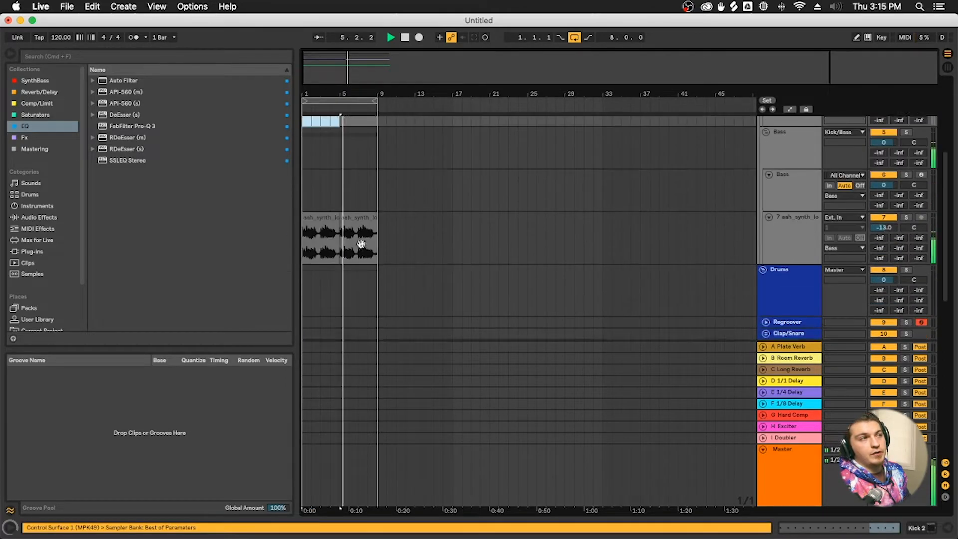
left_click(365, 246)
left_click(371, 205, "shift")
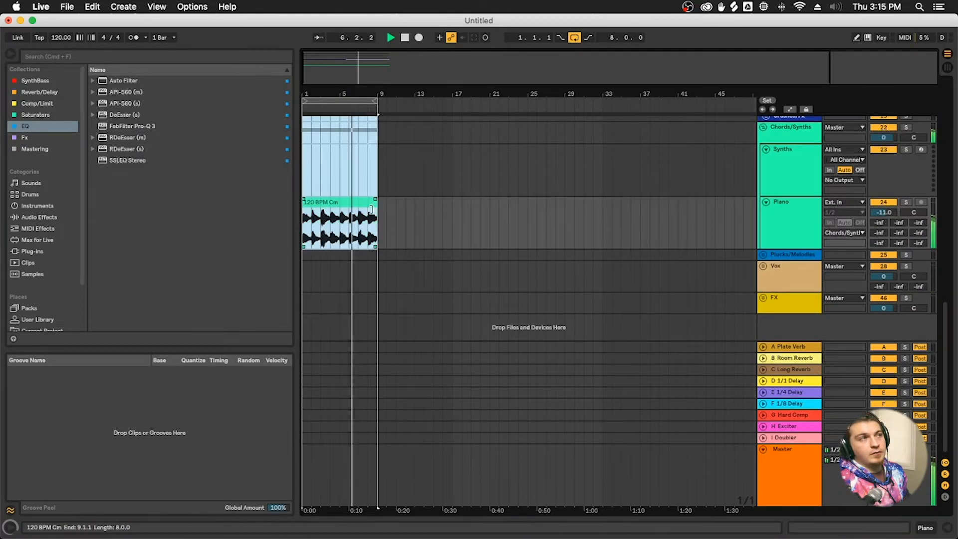
key("super+d")
Select both Piano clips and set the arrangement loop to span their 16 bars
left_click(355, 203, "shift")
left_click(357, 203)
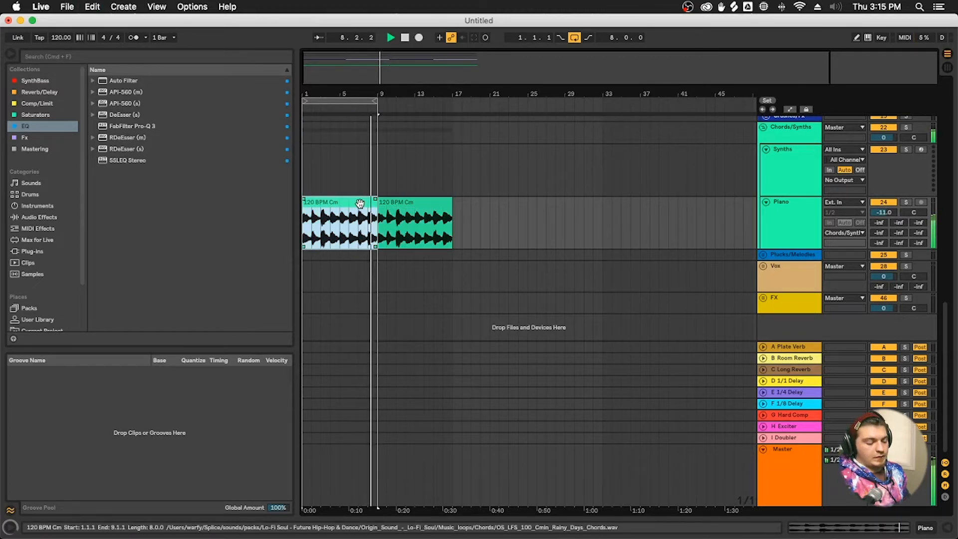
left_click(393, 202, "shift")
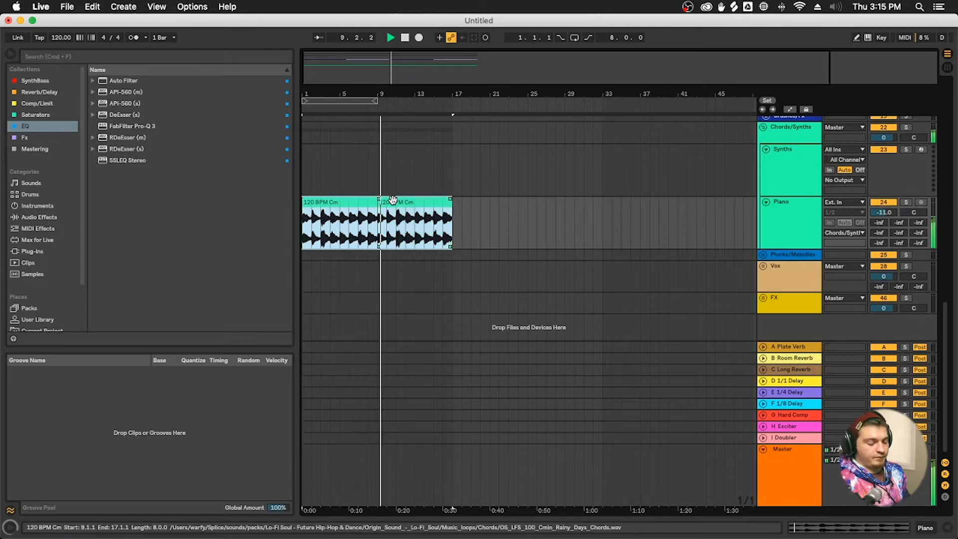
key("super+l")
Restart playback with the Hats track unmuted, and deactivate its second clip spanning bars 9 to 17
scroll(387, 191, "up", 10)
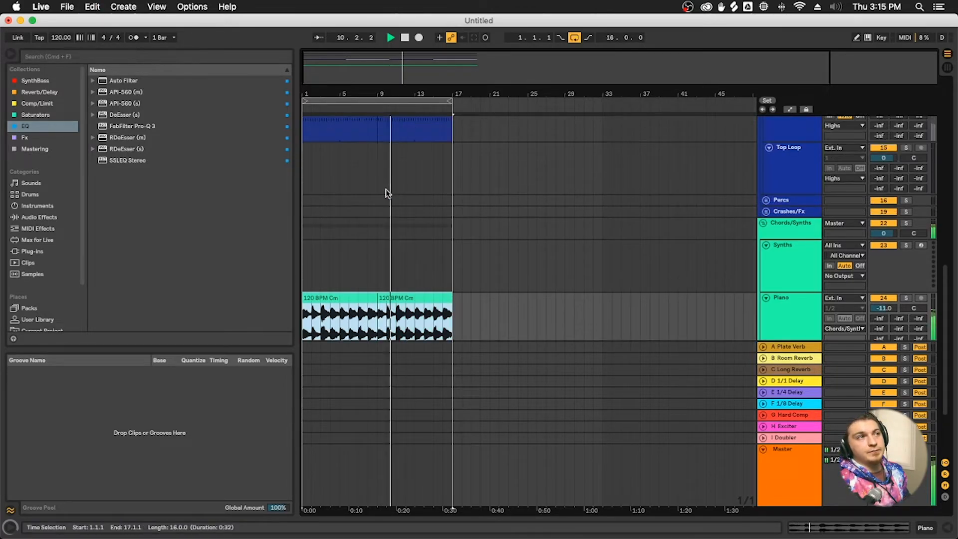
left_click(348, 227)
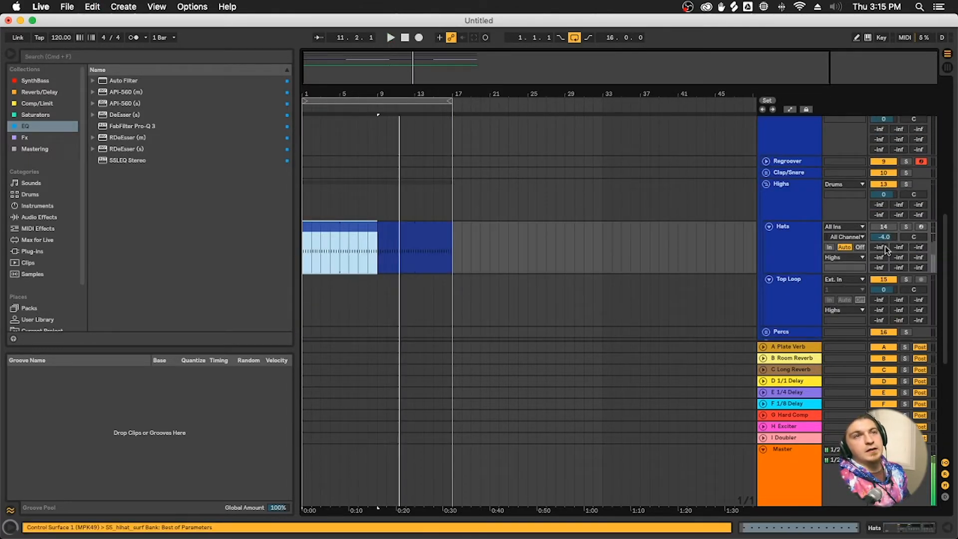
left_click(883, 227)
key("space")
key("space")
left_click(417, 226)
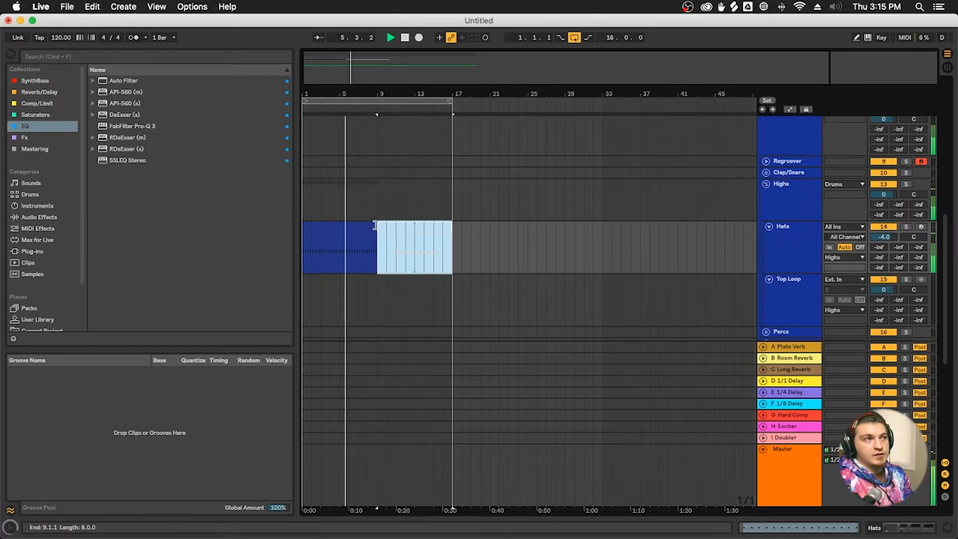
key("0")
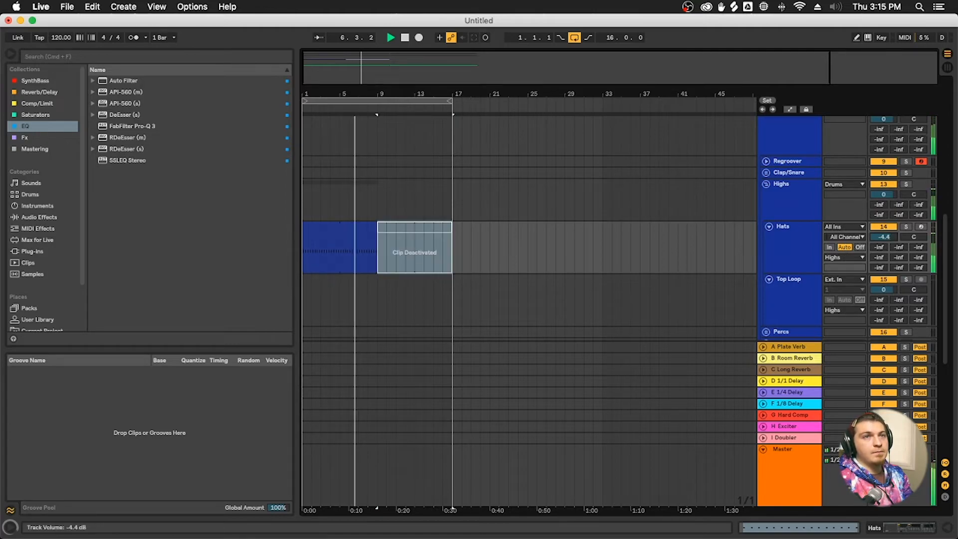
Try lowering the Hats track volume to -7.8 dB and the aah_synth_loop track volume to -24.6 dB
left_click_drag(883, 237, 884, 241)
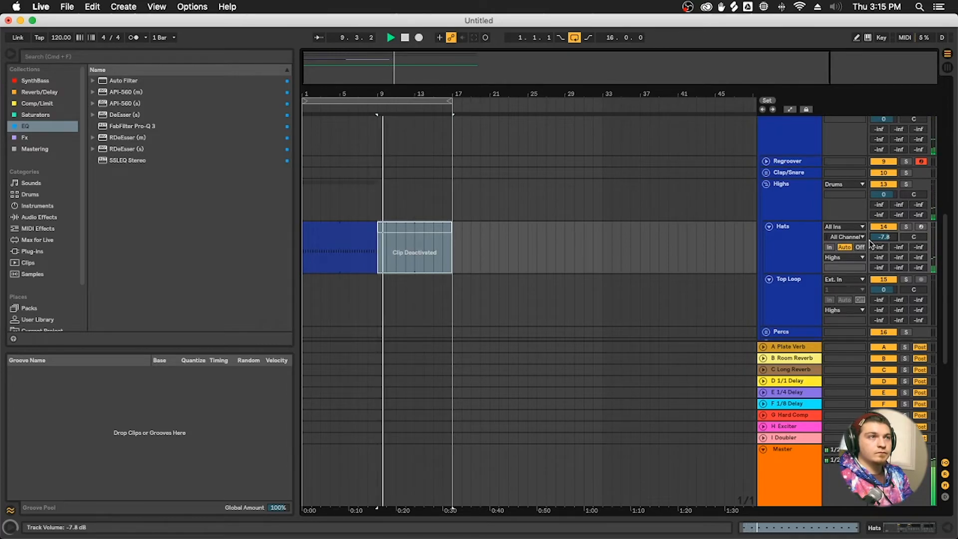
scroll(560, 246, "up", 5)
left_click_drag(887, 198, 886, 207)
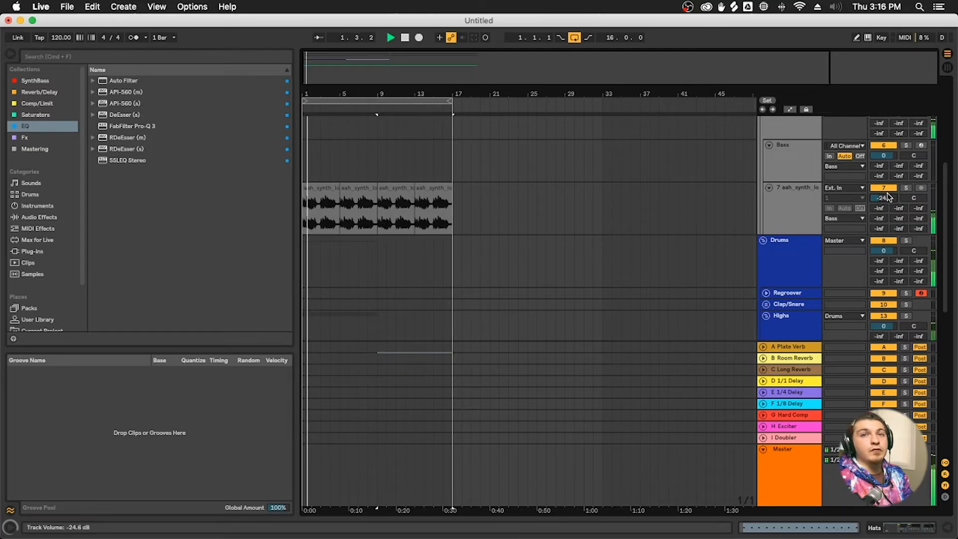
Duplicate the first Hats clip so that an active copy fills bars 9 to 17
key("z")
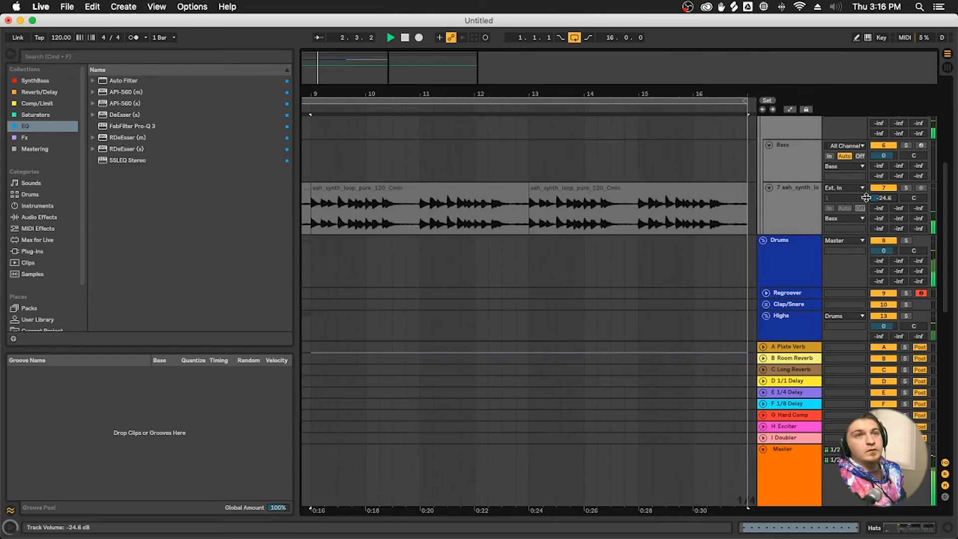
left_click(667, 193)
scroll(652, 204, "up", 5)
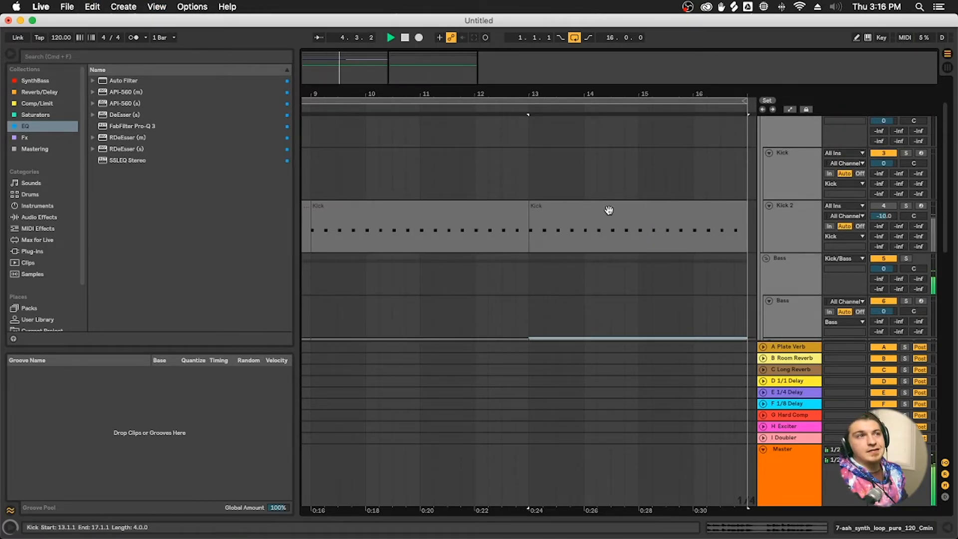
scroll(608, 210, "left", 3)
scroll(710, 231, "left", 4)
scroll(711, 231, "down", 5)
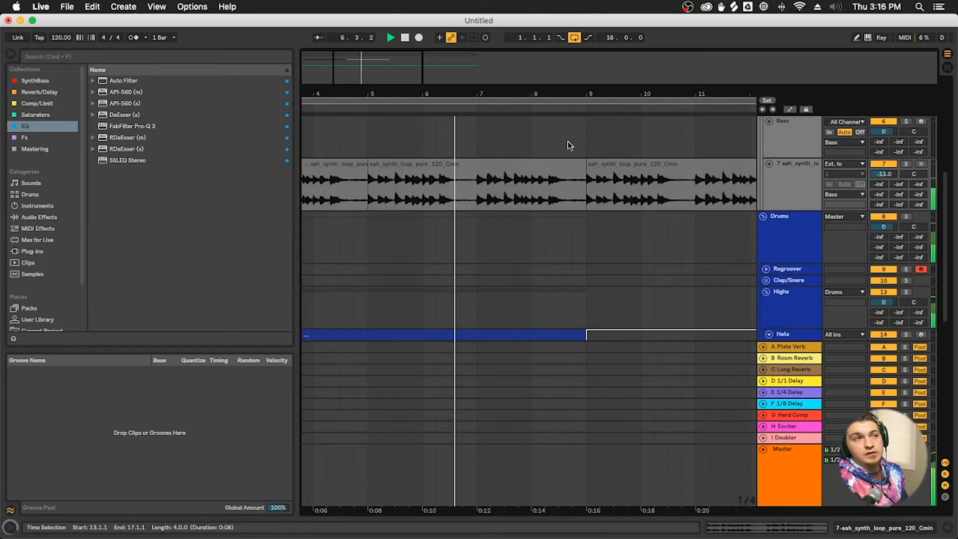
scroll(523, 240, "down", 3)
left_click(553, 273)
key("super+d")
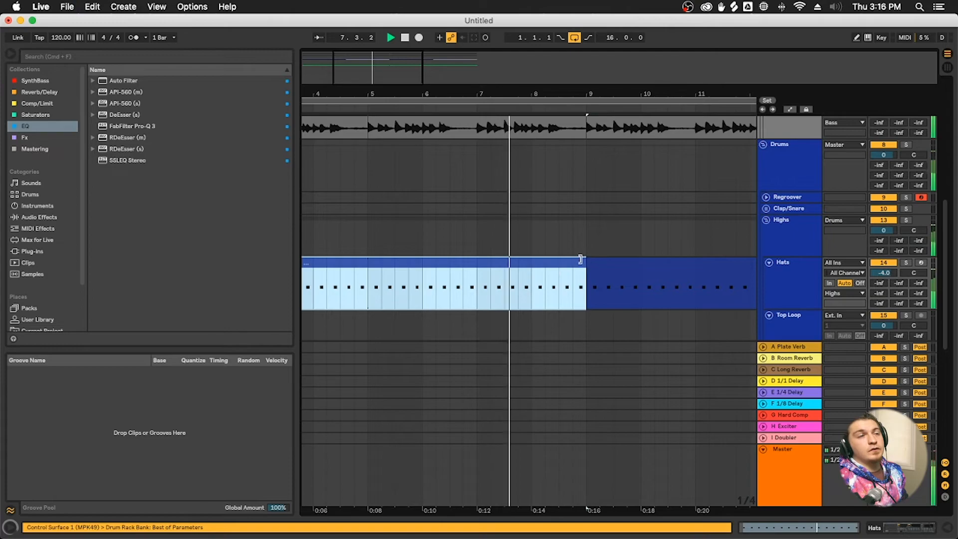
Toggle the second Hats clip at bars 9 to 17 off and on to compare, leaving it deactivated
left_click(620, 270)
left_click_drag(533, 92, 421, 92)
key("Delete")
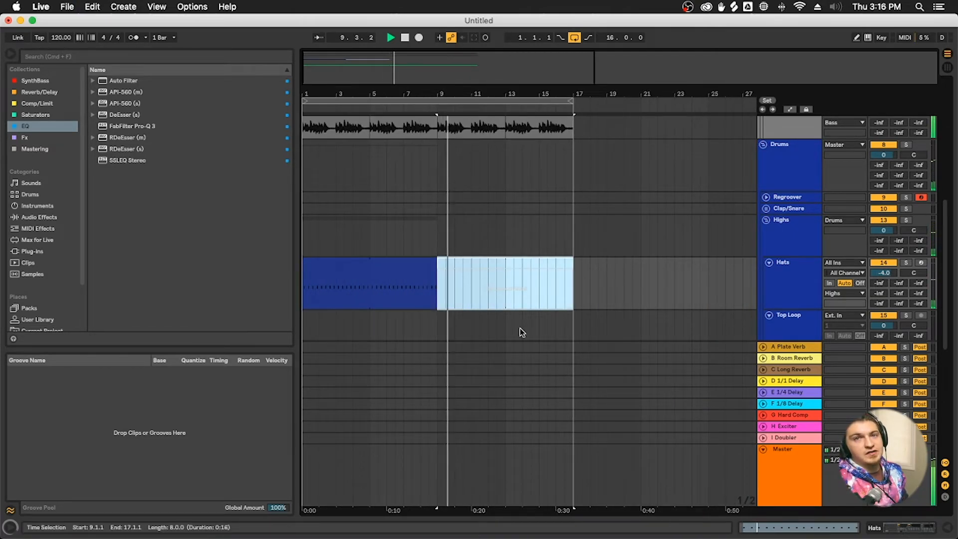
key("super+z")
key("Delete")
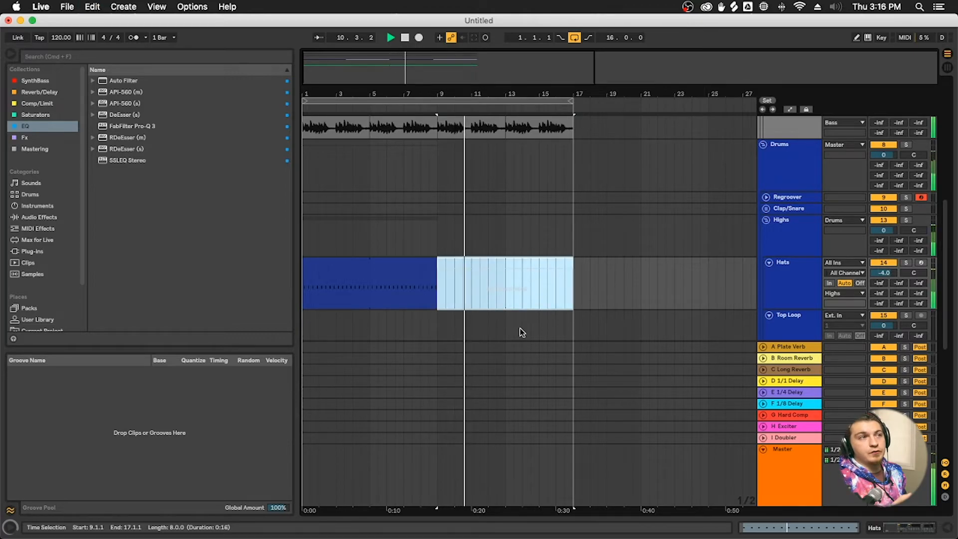
key("super+z")
key("Delete")
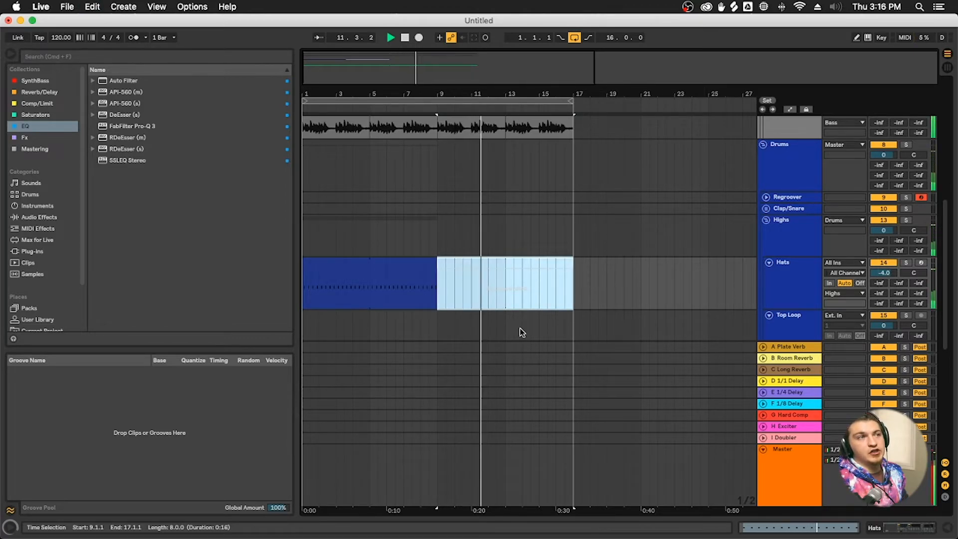
Examine the kick, bass and hats tracks across the 16-bar loop while it plays
left_click(438, 311)
scroll(444, 208, "down", 5)
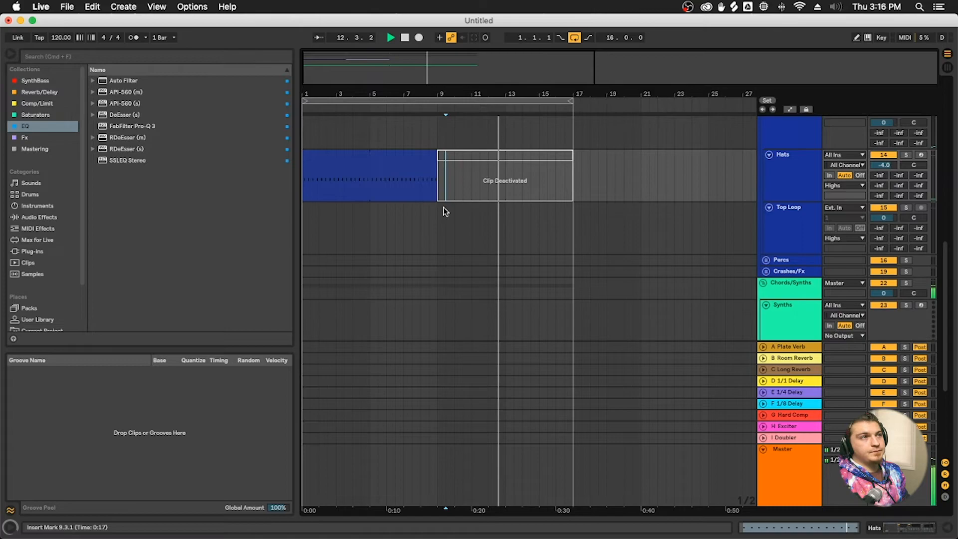
scroll(439, 232, "up", 4)
scroll(395, 240, "down", 8)
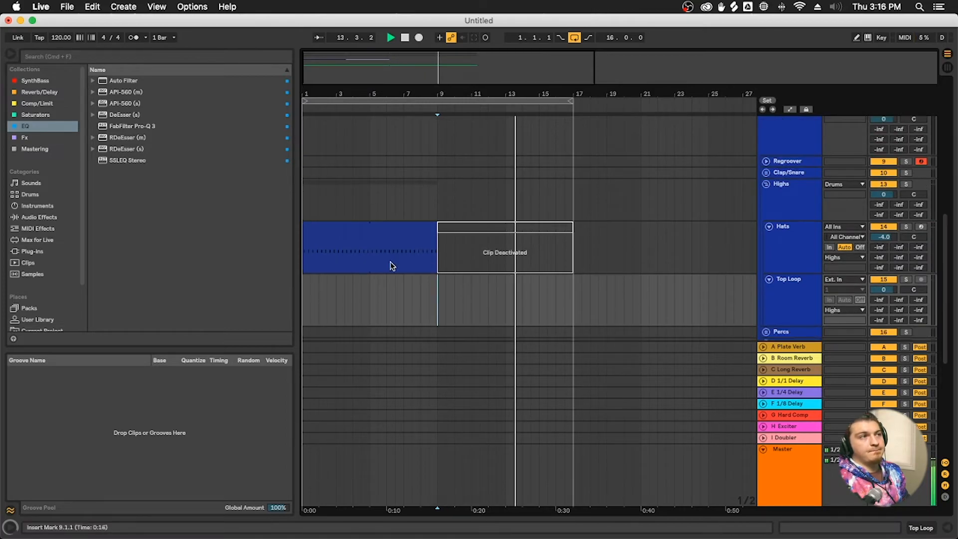
left_click_drag(322, 209, 504, 159)
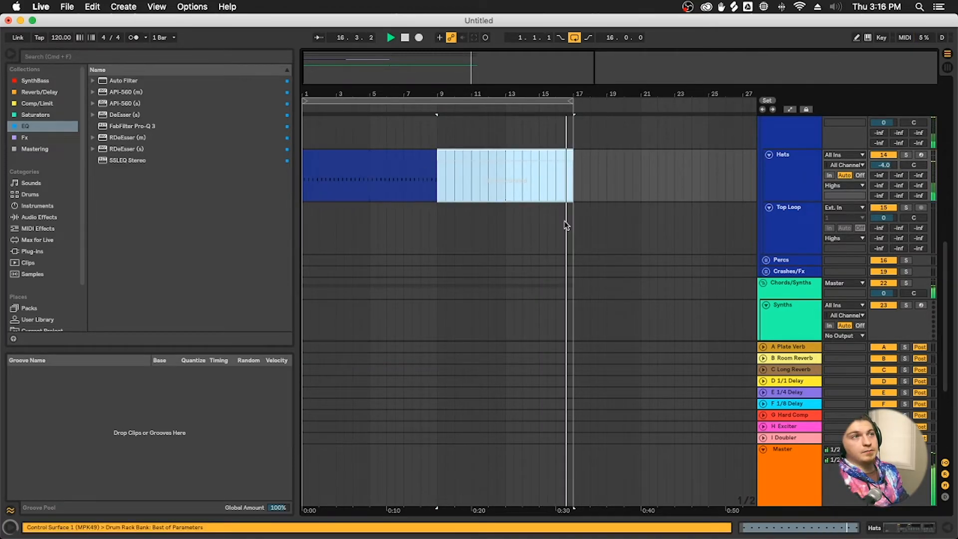
scroll(530, 180, "up", 5)
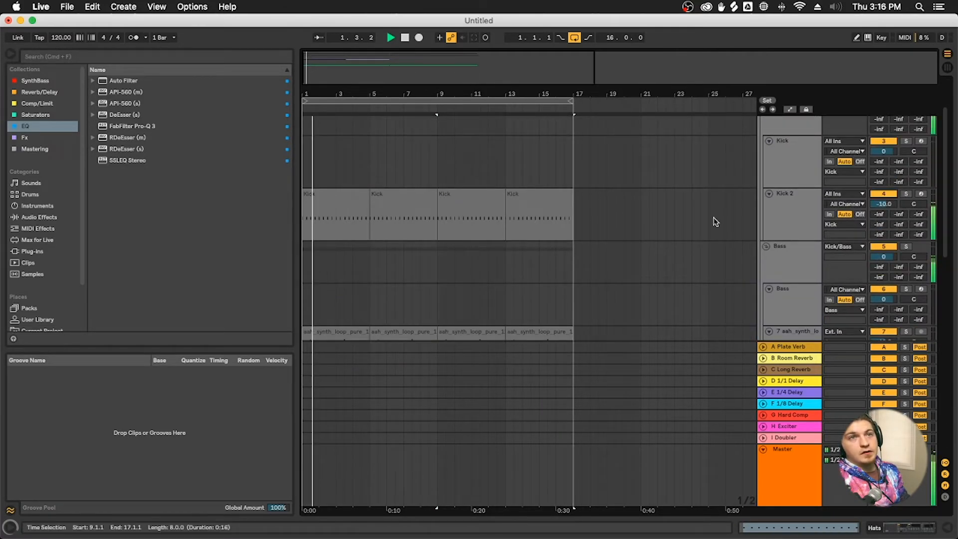
scroll(584, 189, "down", 3)
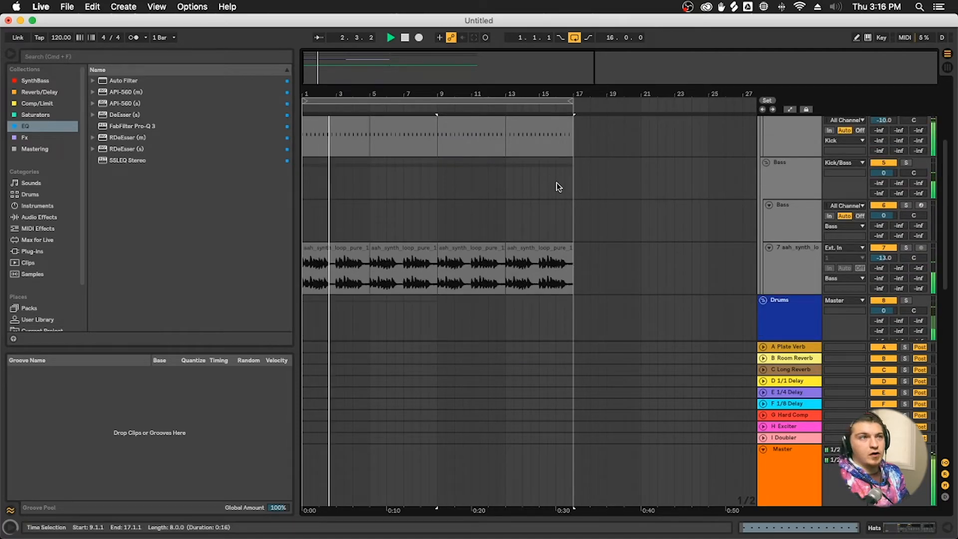
scroll(528, 239, "down", 8)
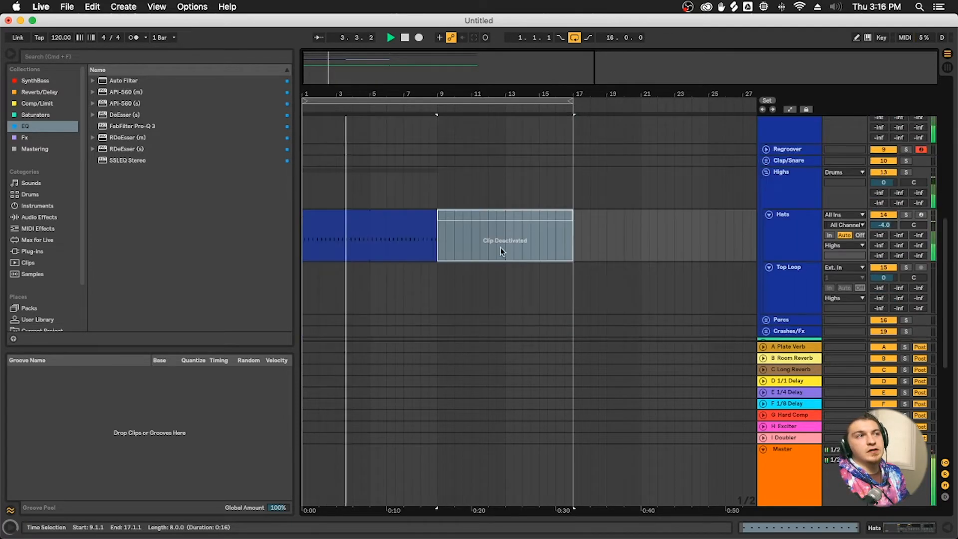
Toggle solo on the Piano track to compare it with the full mix, leaving it soloed
left_click(906, 203)
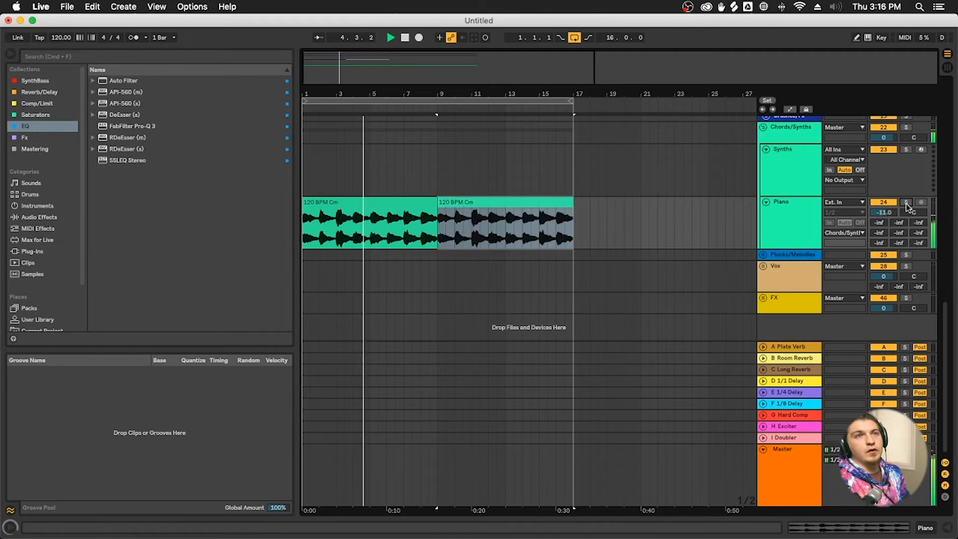
left_click(907, 204)
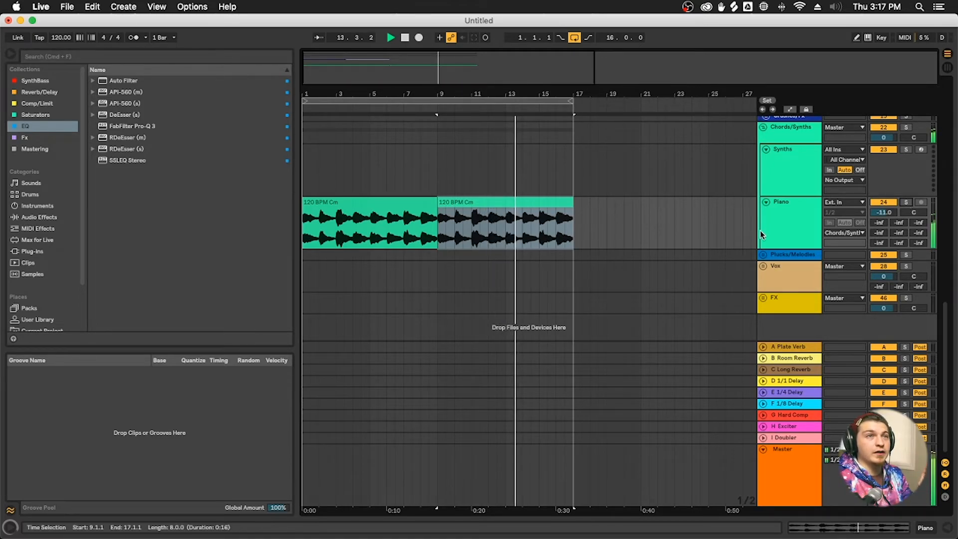
left_click(904, 210)
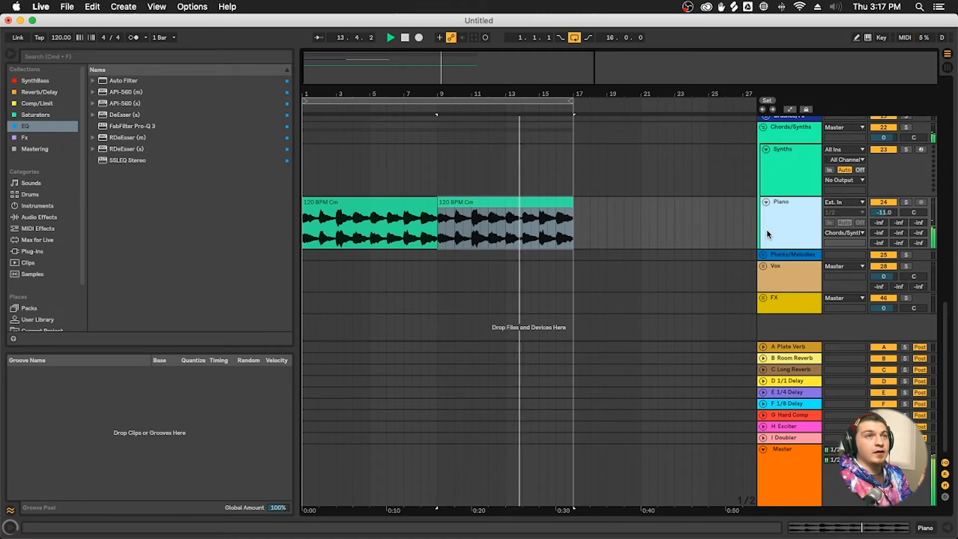
left_click(906, 202)
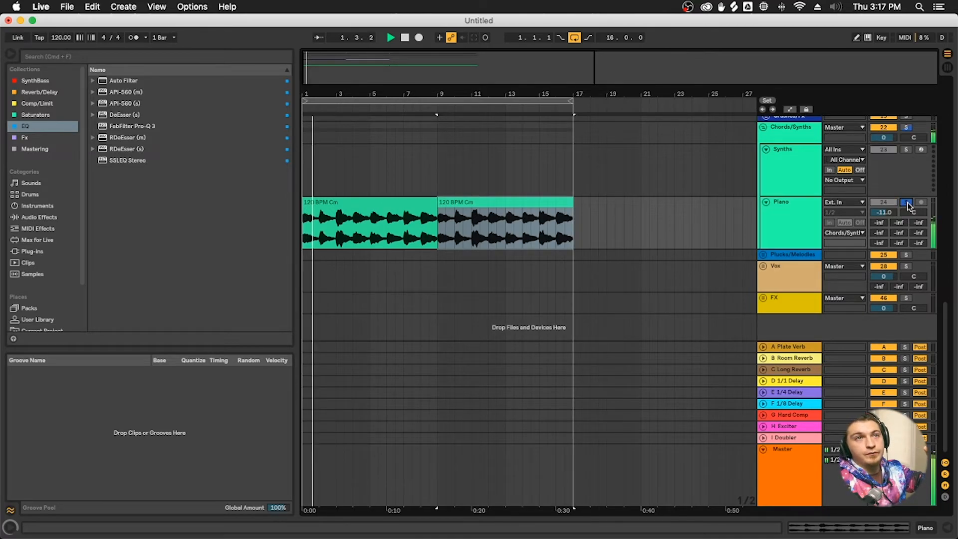
left_click(813, 208)
Add an EQ Eight to the Piano track and set band 2 to -2.11 dB at 4.95 kHz
left_click(429, 203)
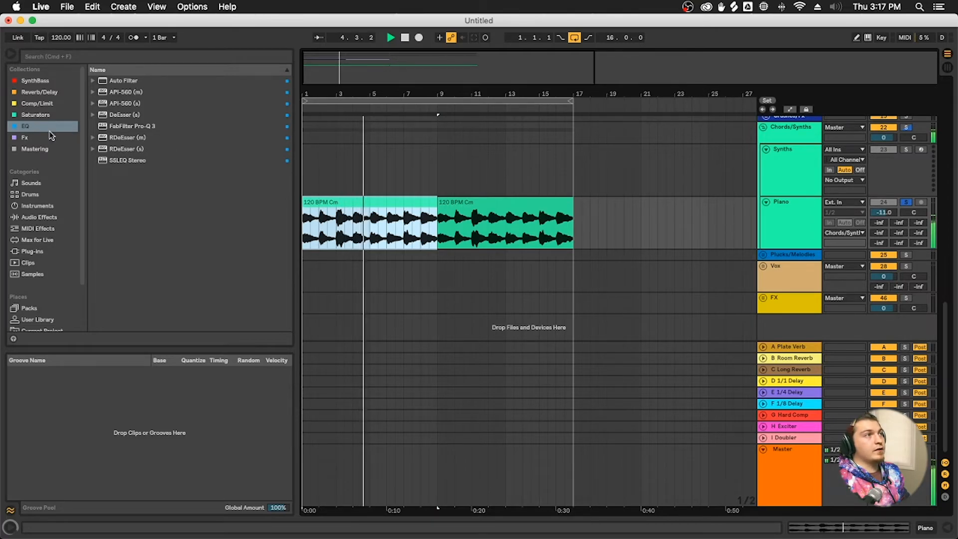
left_click(42, 220)
left_click_drag(120, 217, 546, 232)
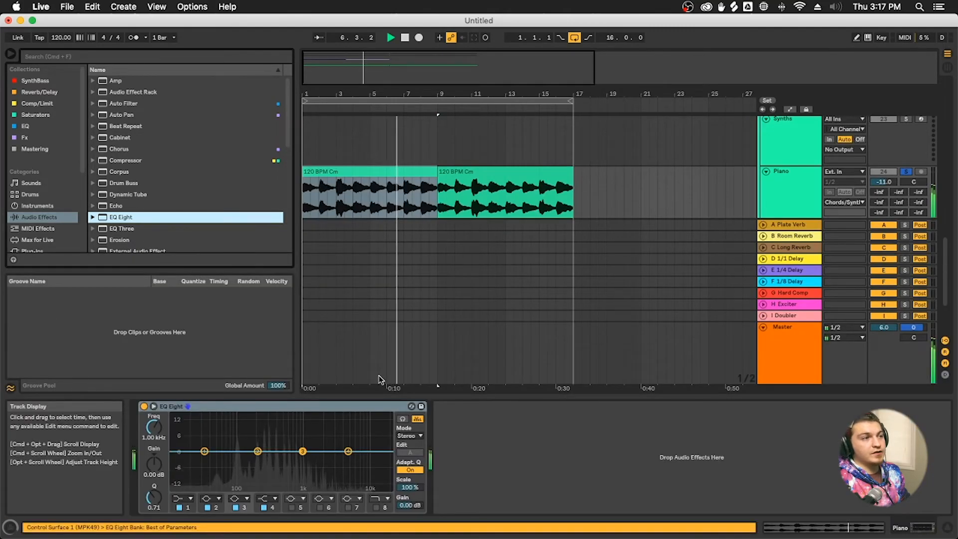
left_click_drag(257, 452, 348, 454)
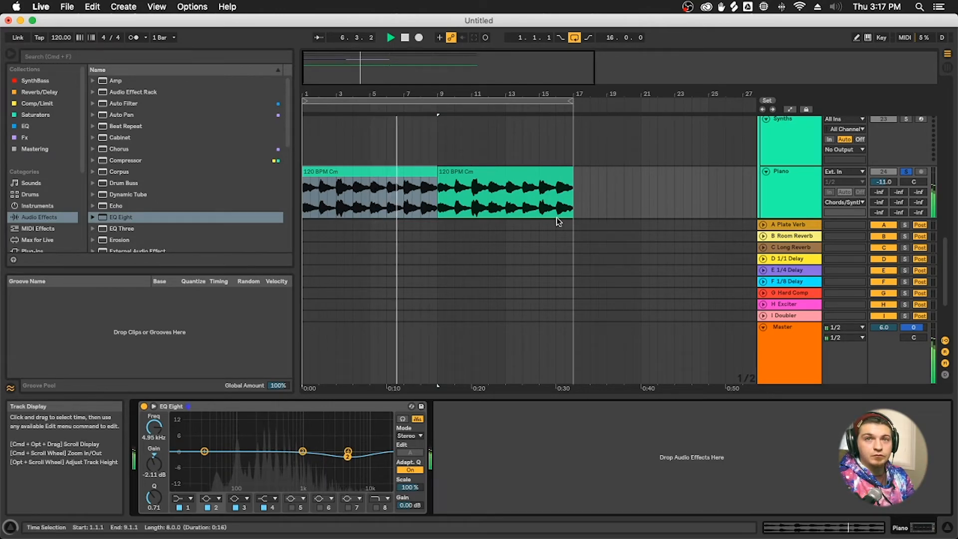
left_click(435, 198)
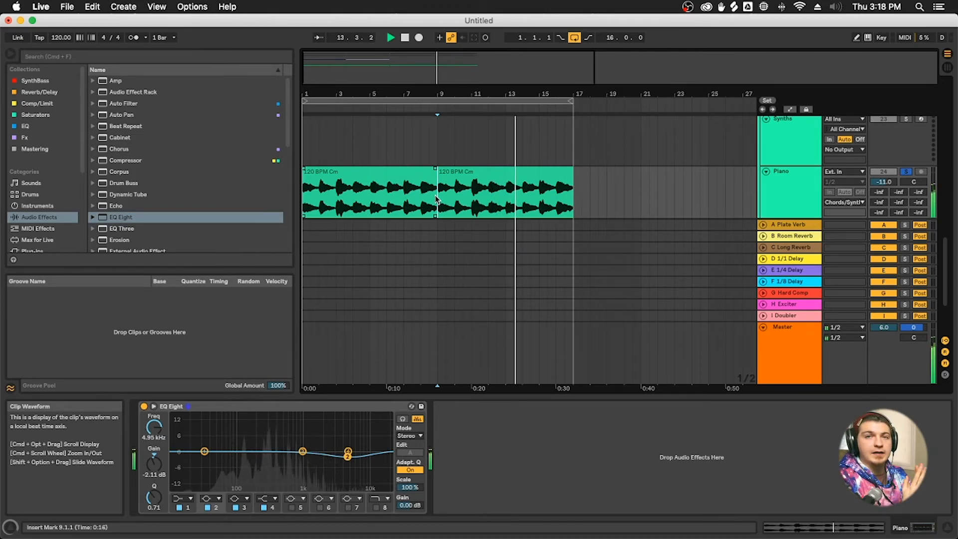
Unsolo the Piano track and select its first clip at bars 1 to 9
left_click(908, 174)
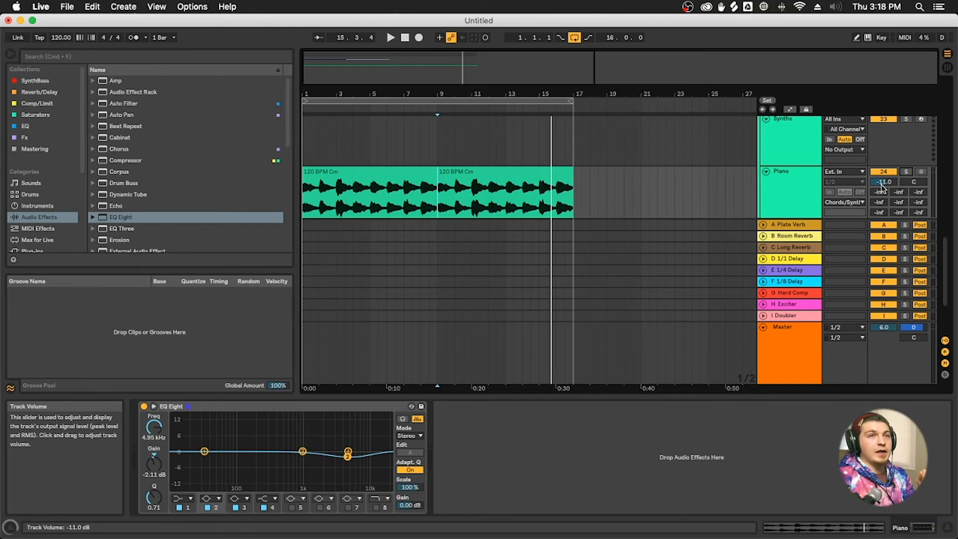
scroll(882, 188, "down", 5)
scroll(352, 209, "up", 3)
left_click(376, 144)
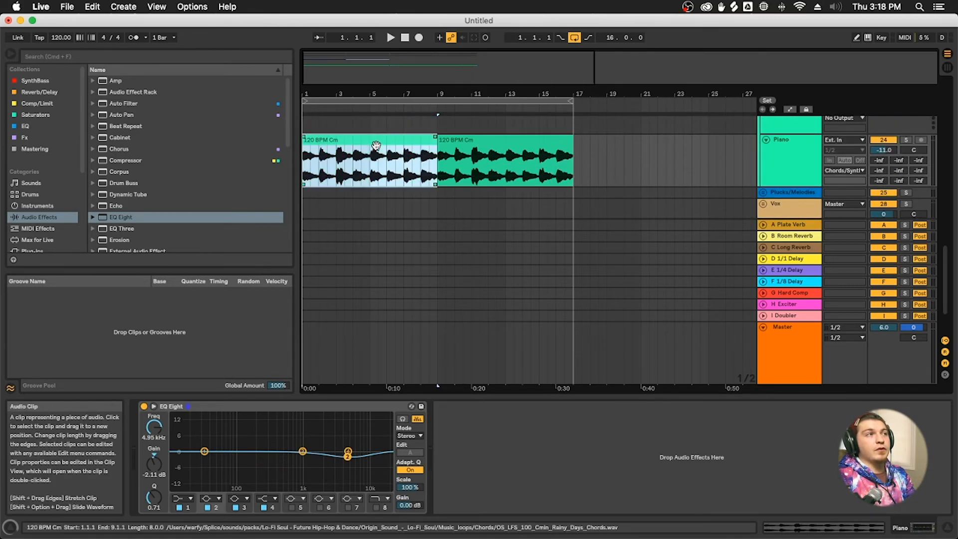
Examine the first Hats clip with its Drum Rack, the bass loop clips and the first Kick 2 clip
scroll(395, 175, "up", 6)
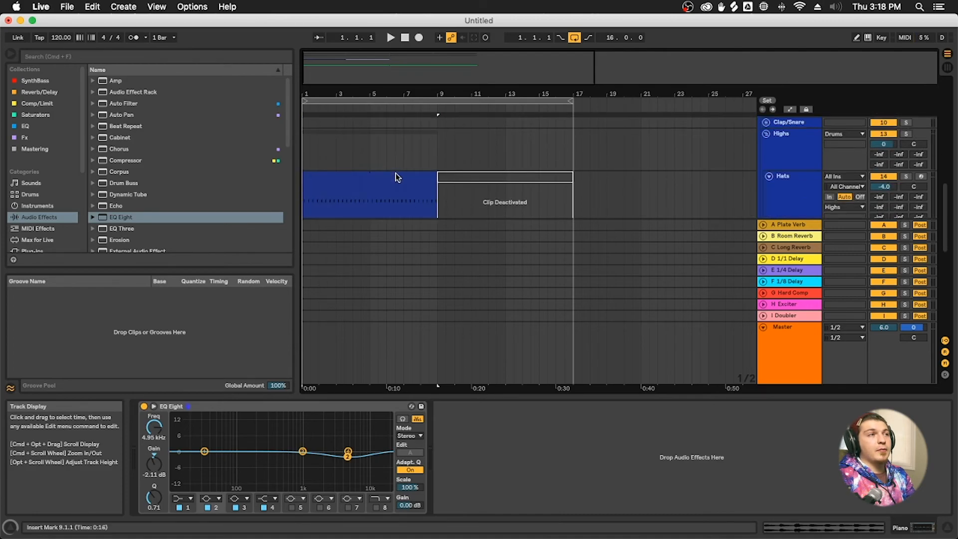
left_click(396, 177)
left_click(766, 196)
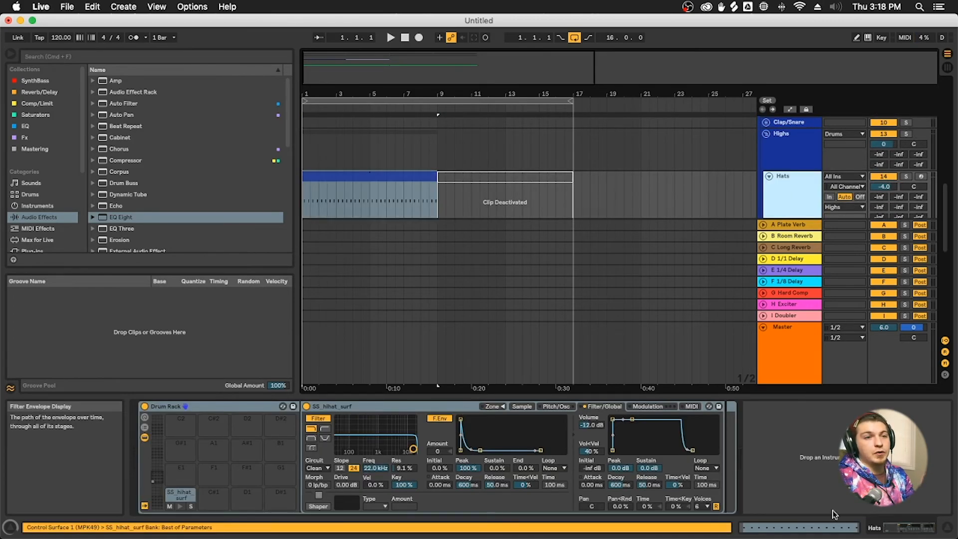
left_click(893, 534)
left_click(893, 534)
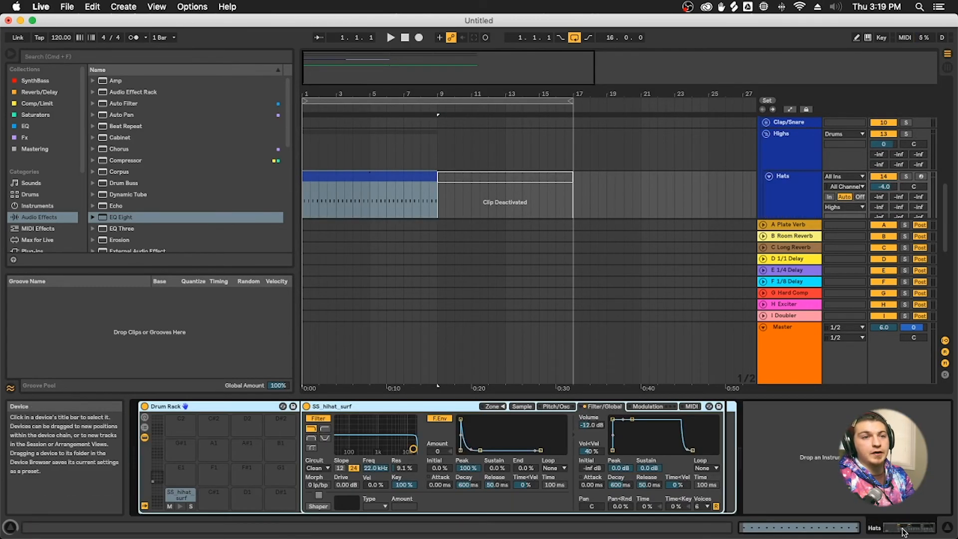
left_click(365, 188)
scroll(366, 189, "up", 6)
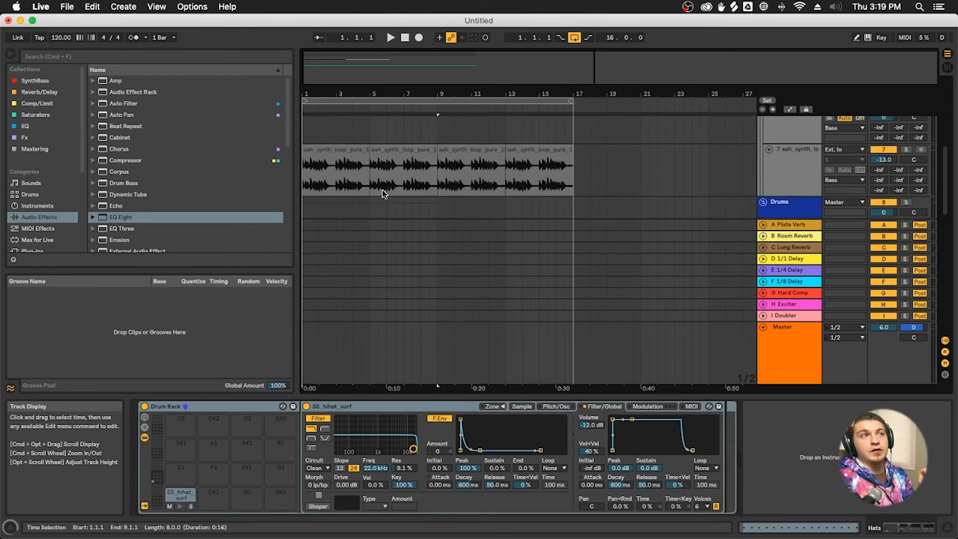
scroll(382, 189, "up", 3)
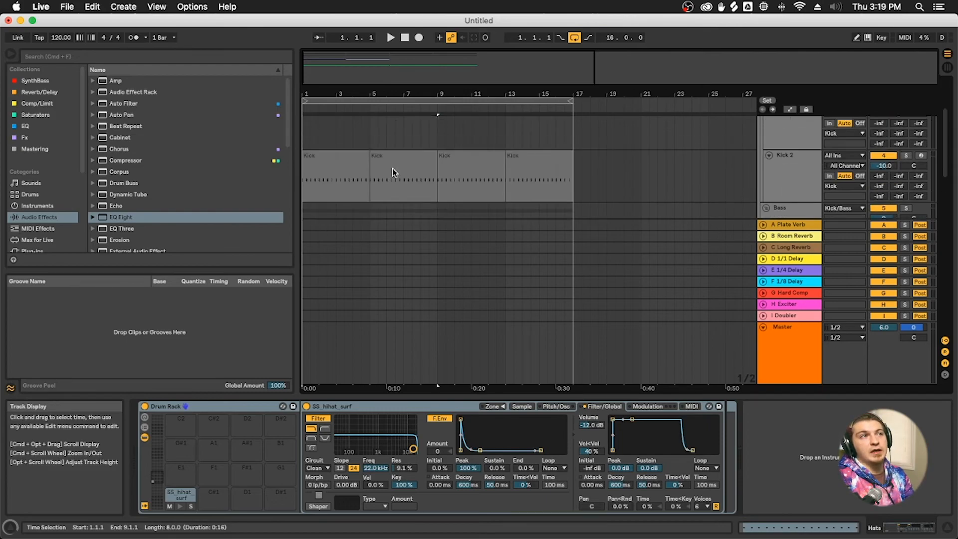
left_click(344, 158)
scroll(411, 179, "down", 1)
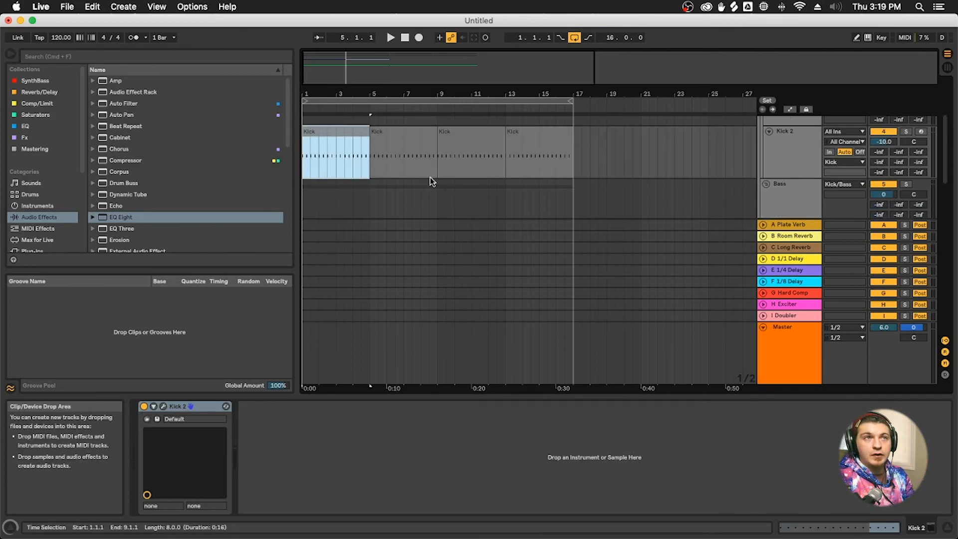
Review the Hats, bass loop and piano clips across the arrangement, ending with the insert marker at bar 9 on the Vox track
scroll(431, 181, "down", 3)
scroll(432, 180, "down", 5)
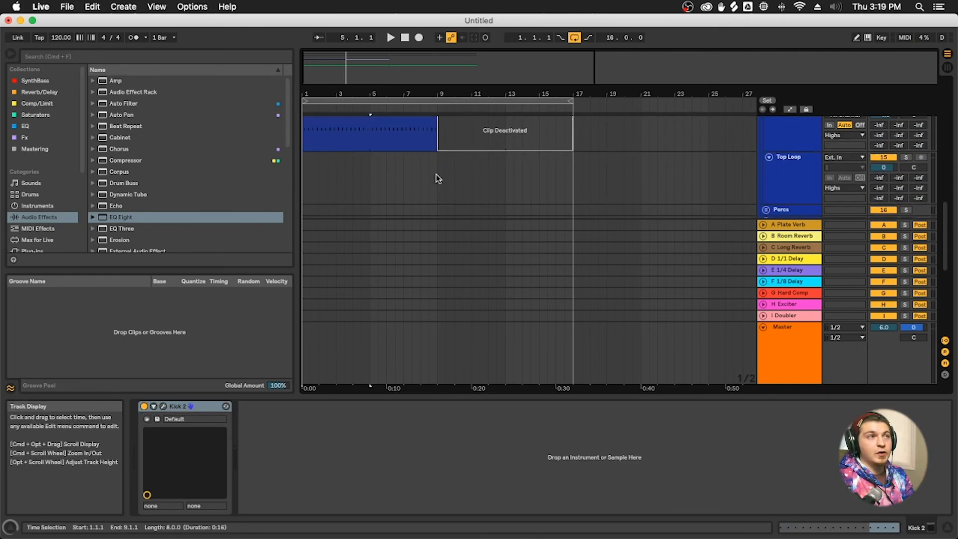
scroll(437, 177, "down", 4)
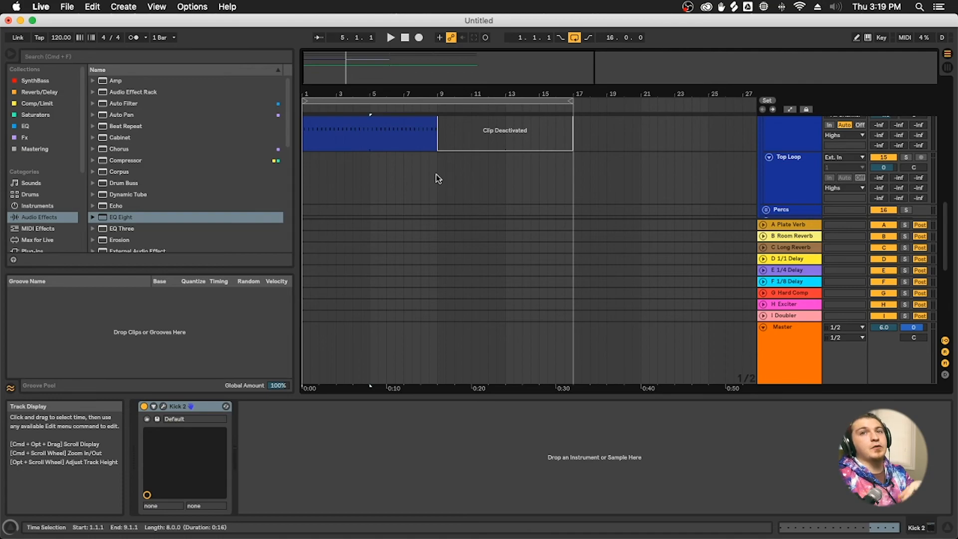
scroll(436, 175, "up", 3)
left_click(417, 172)
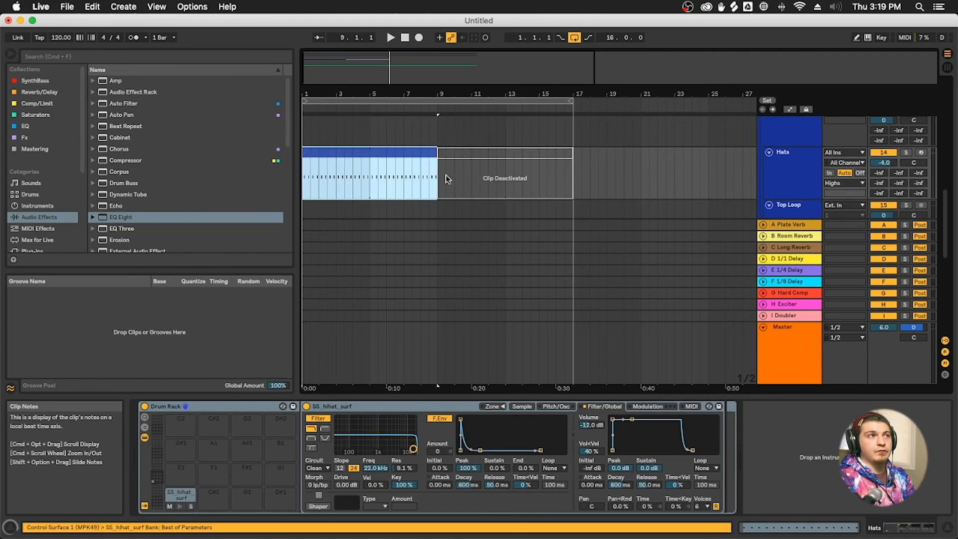
scroll(446, 178, "down", 5)
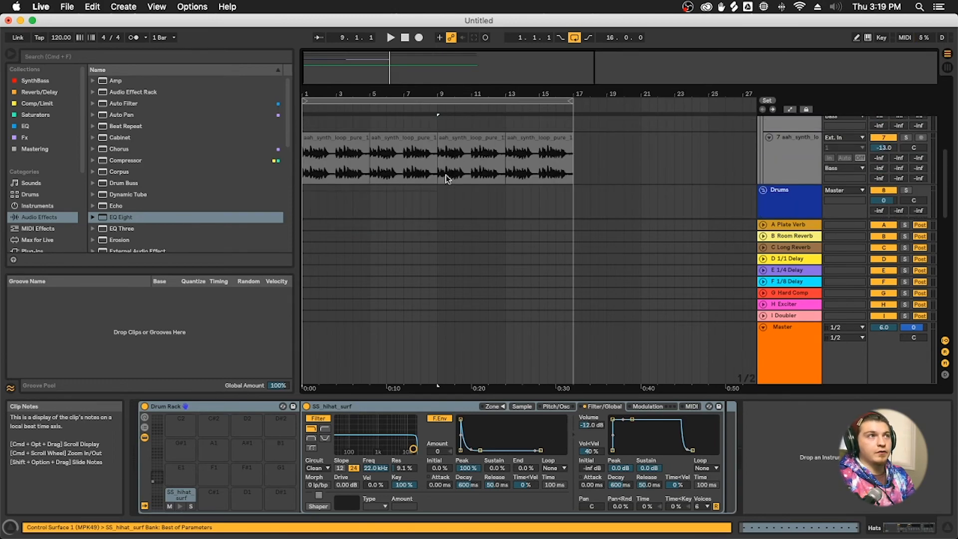
scroll(446, 178, "up", 5)
scroll(445, 178, "down", 3)
scroll(446, 178, "down", 3)
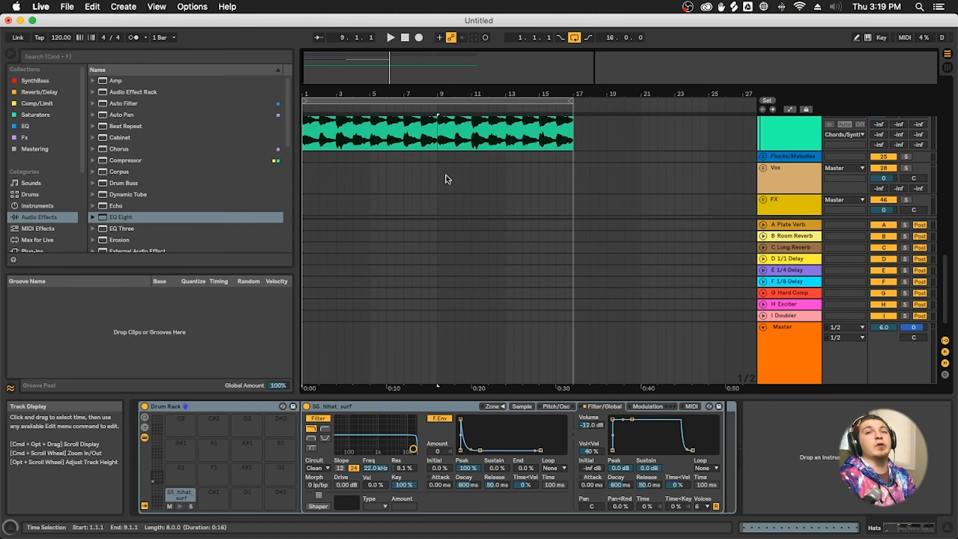
left_click(437, 175)
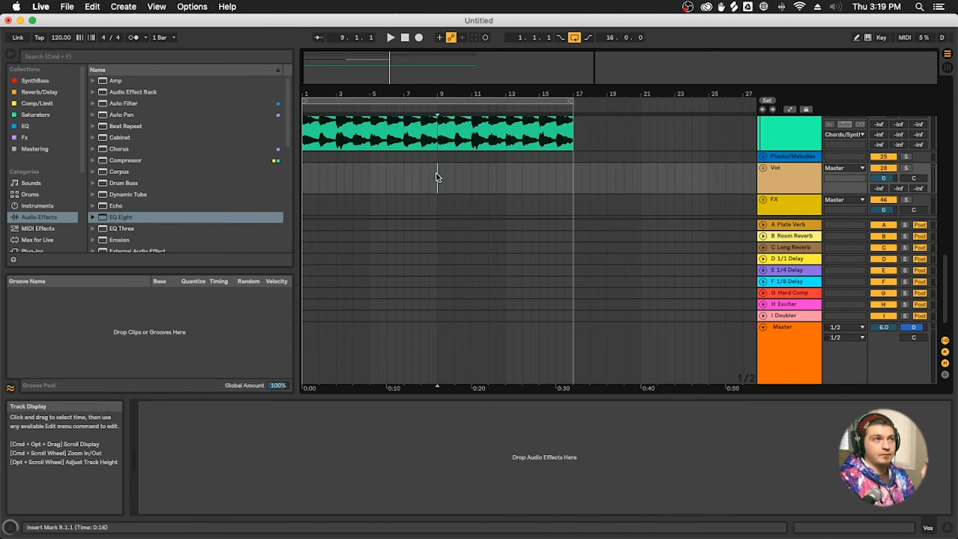